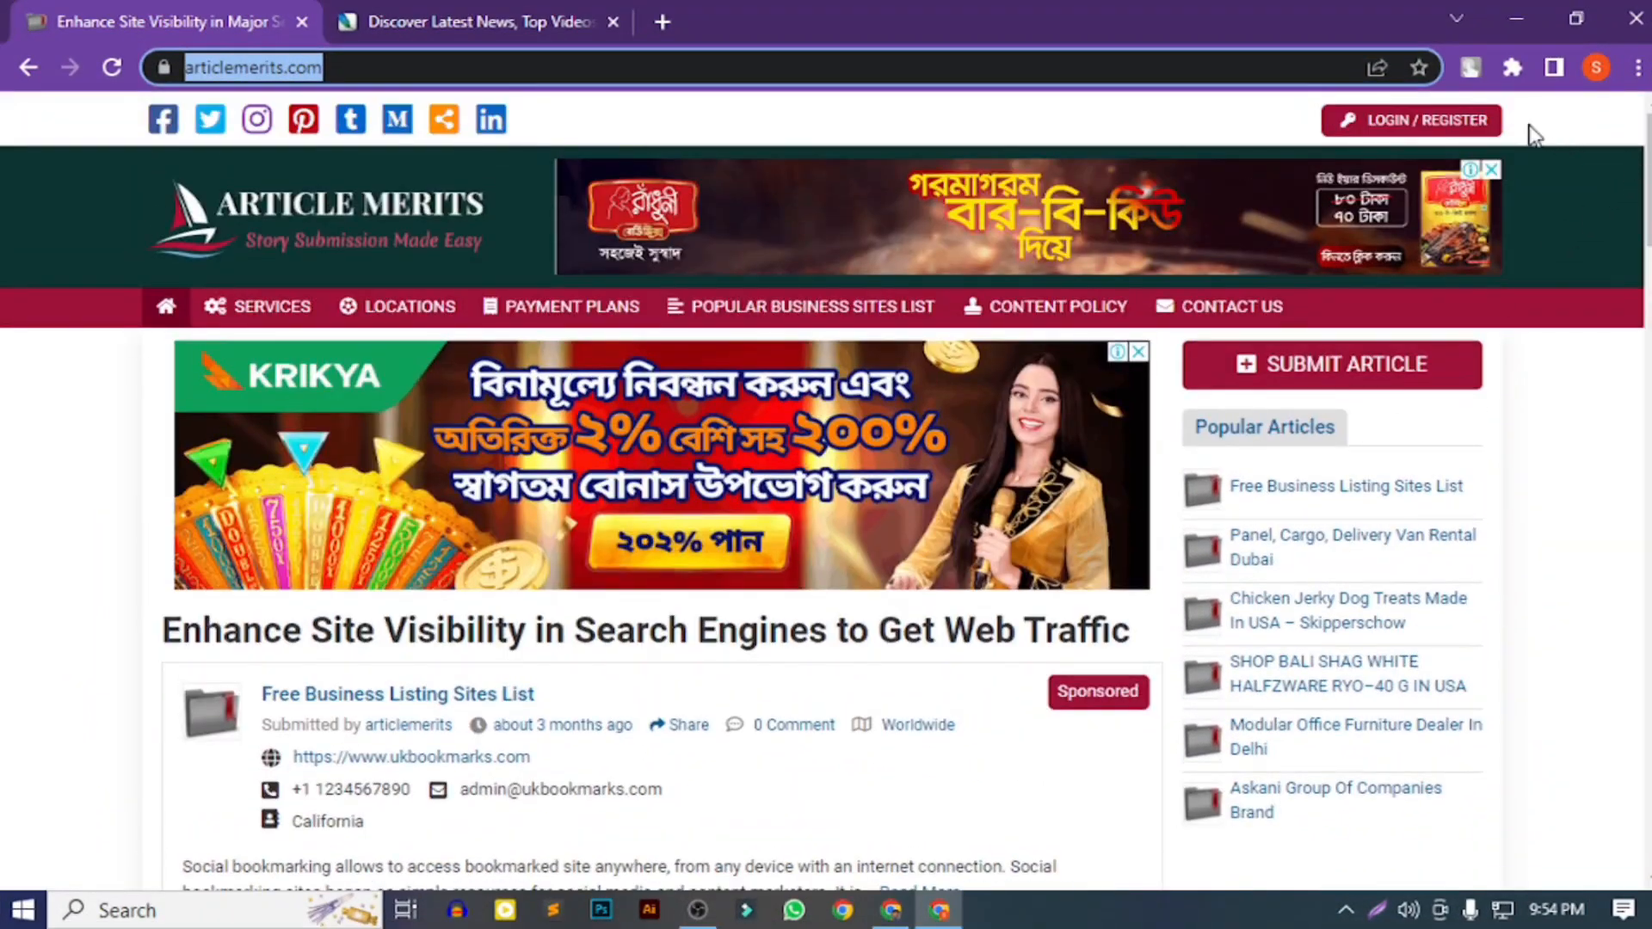
- Open the Article Merits registration form for a new account
click(1437, 120)
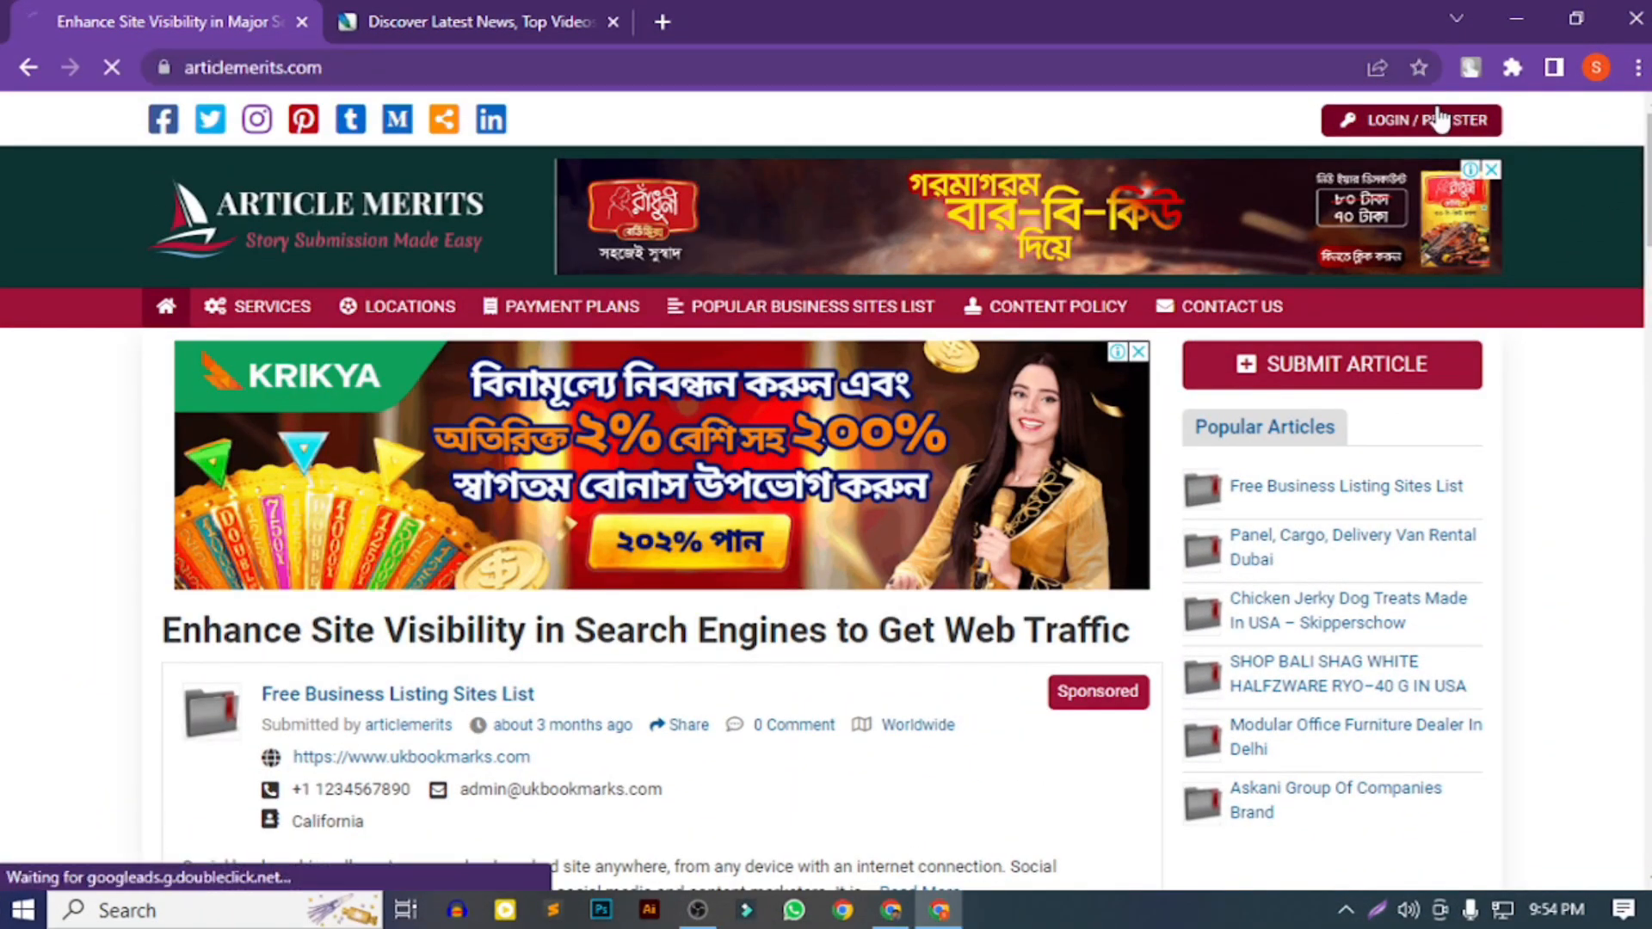
scroll(276, 472, down, 5)
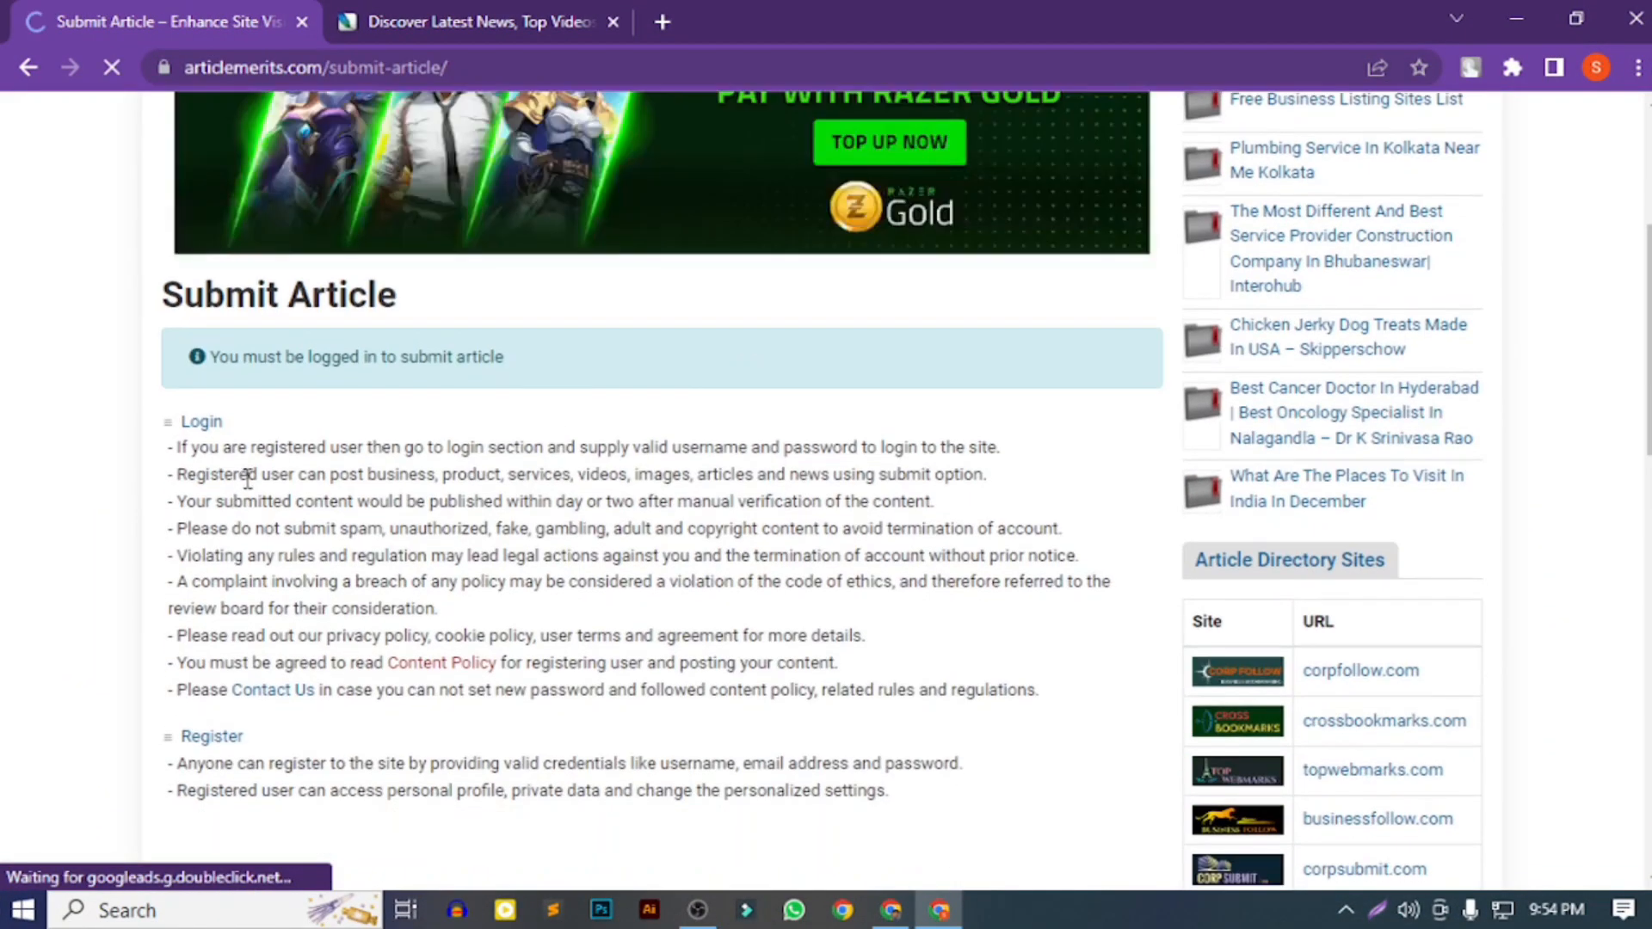
scroll(210, 456, down, 5)
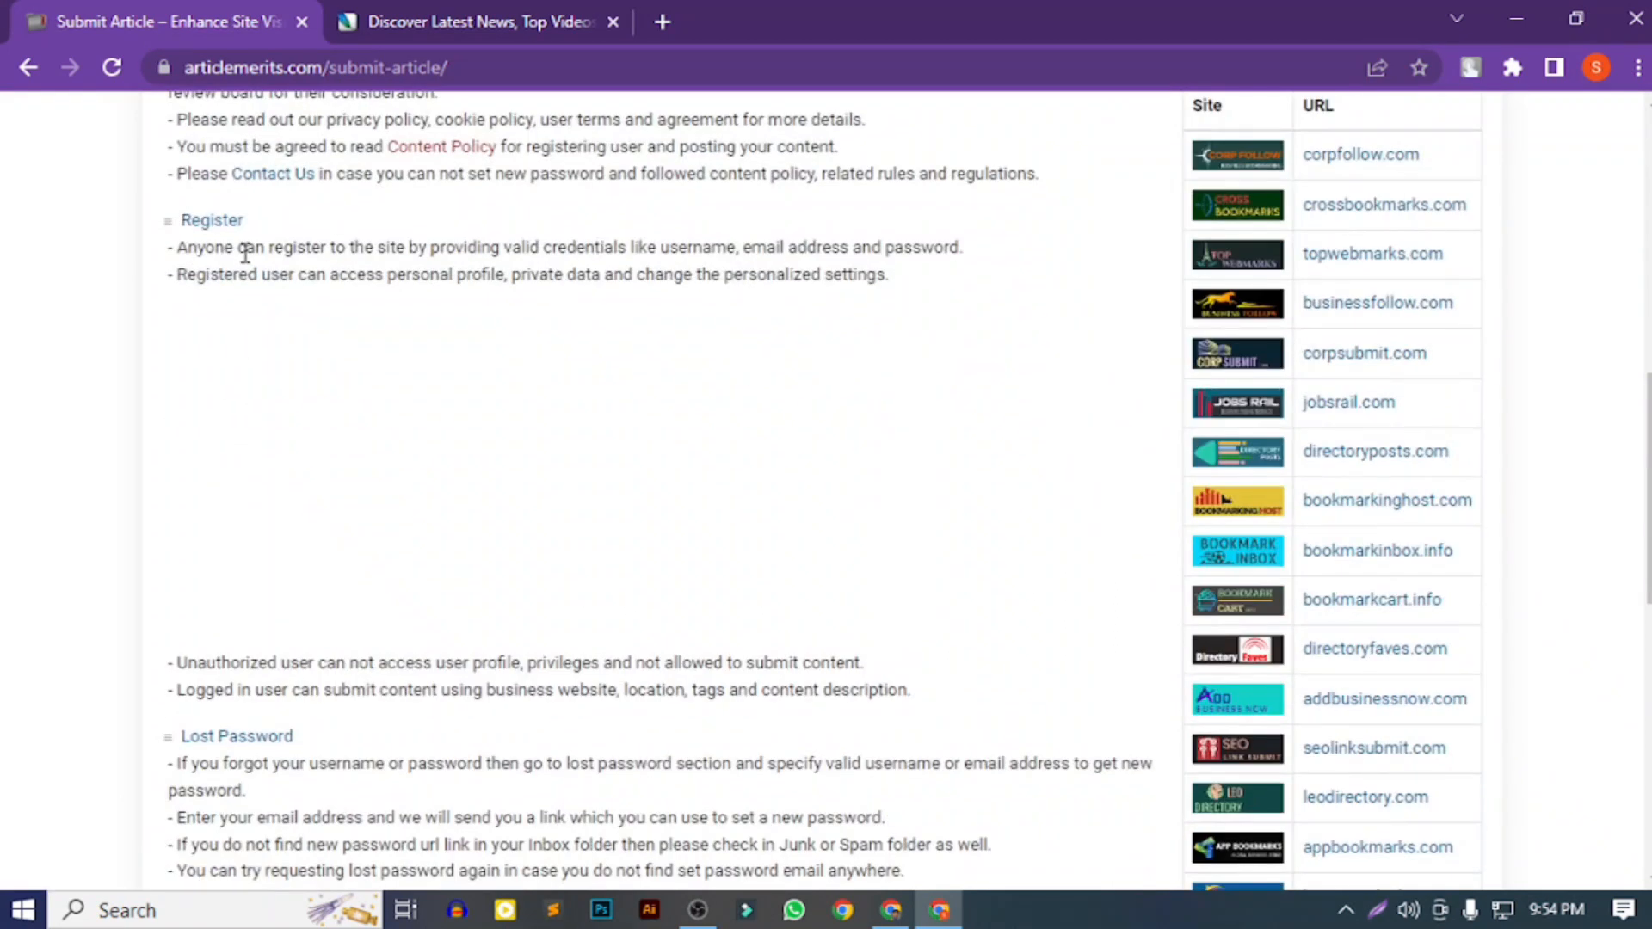
click(215, 222)
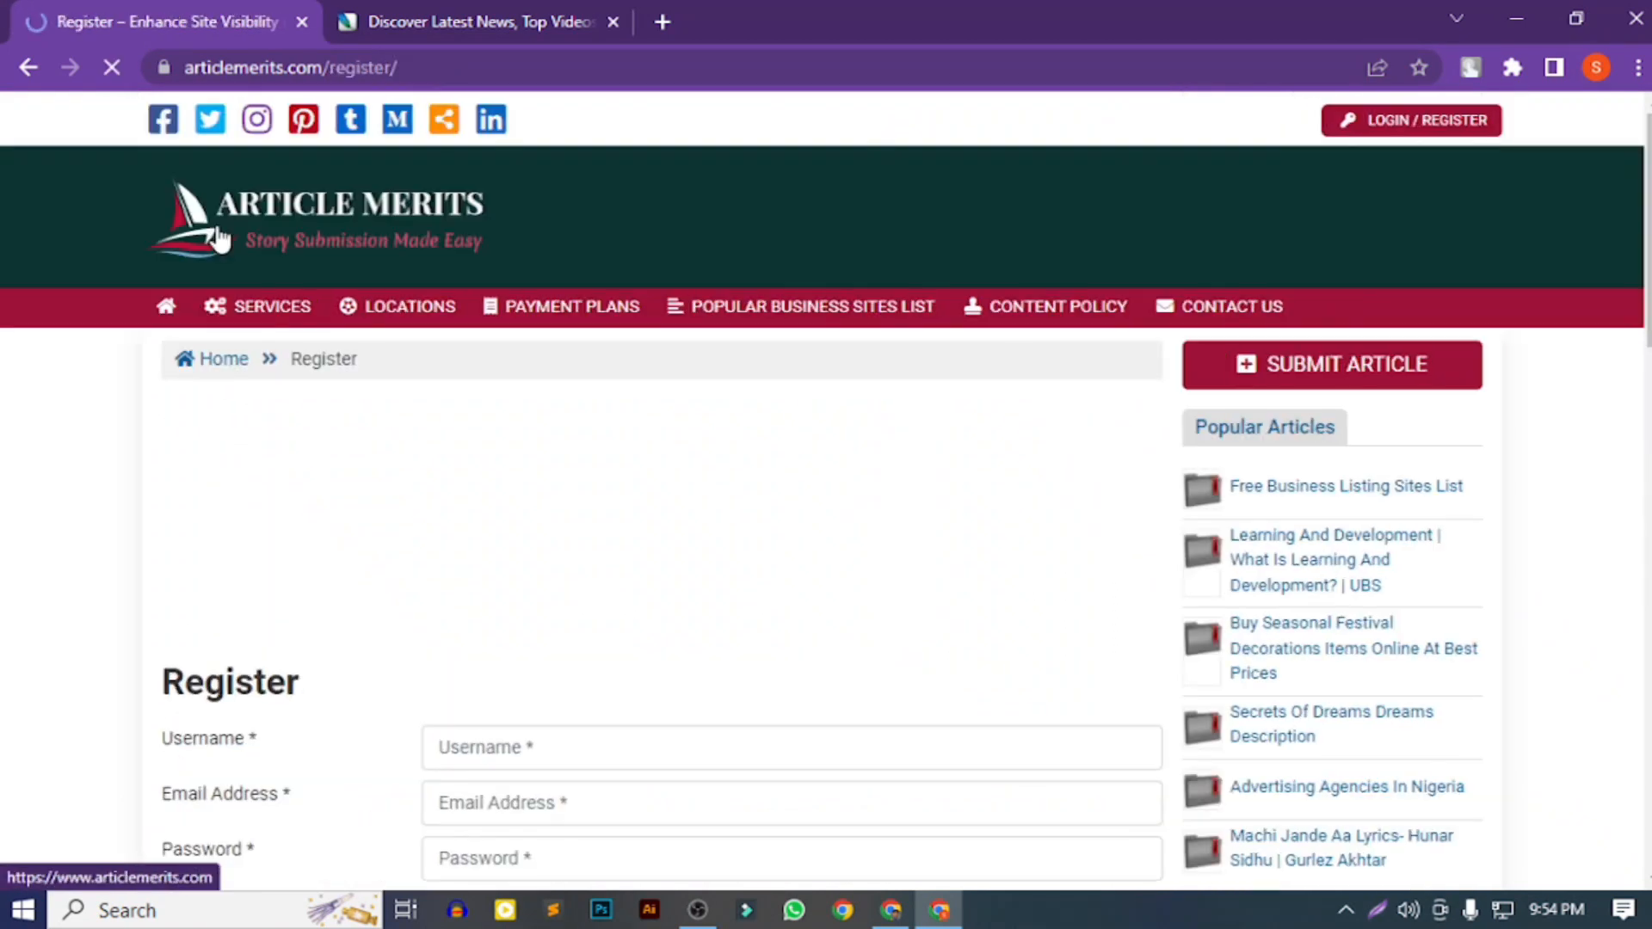
- Fill in the username "reviews tours." and the account's e-mail address on the registration form
scroll(303, 464, down, 4)
click(564, 370)
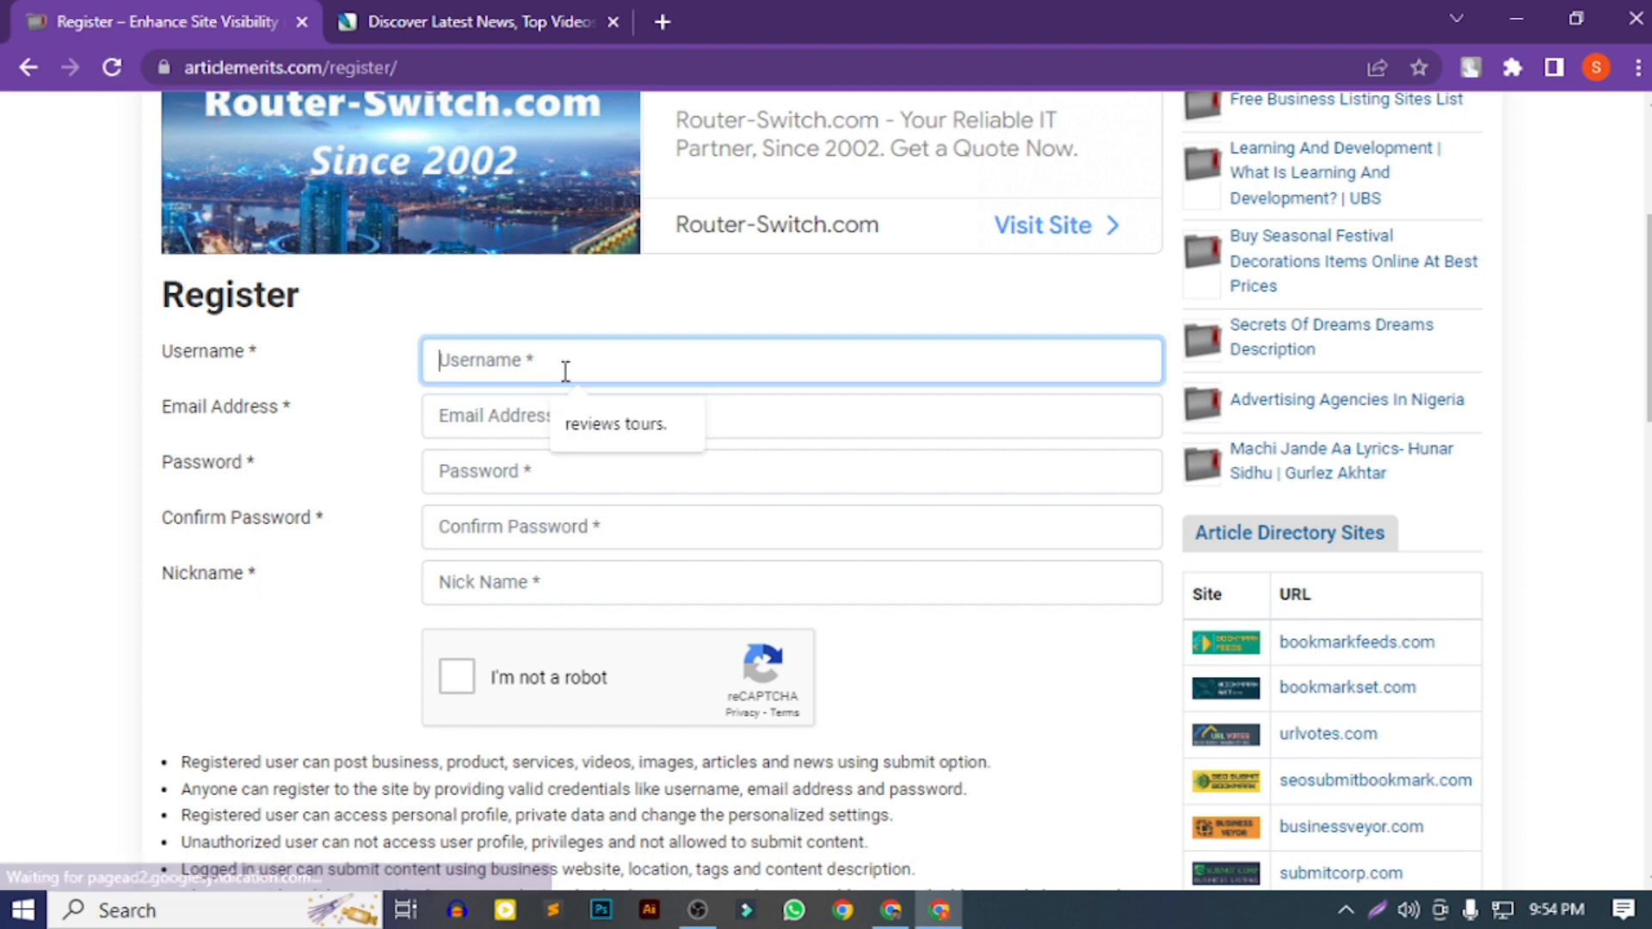
click(604, 423)
click(597, 414)
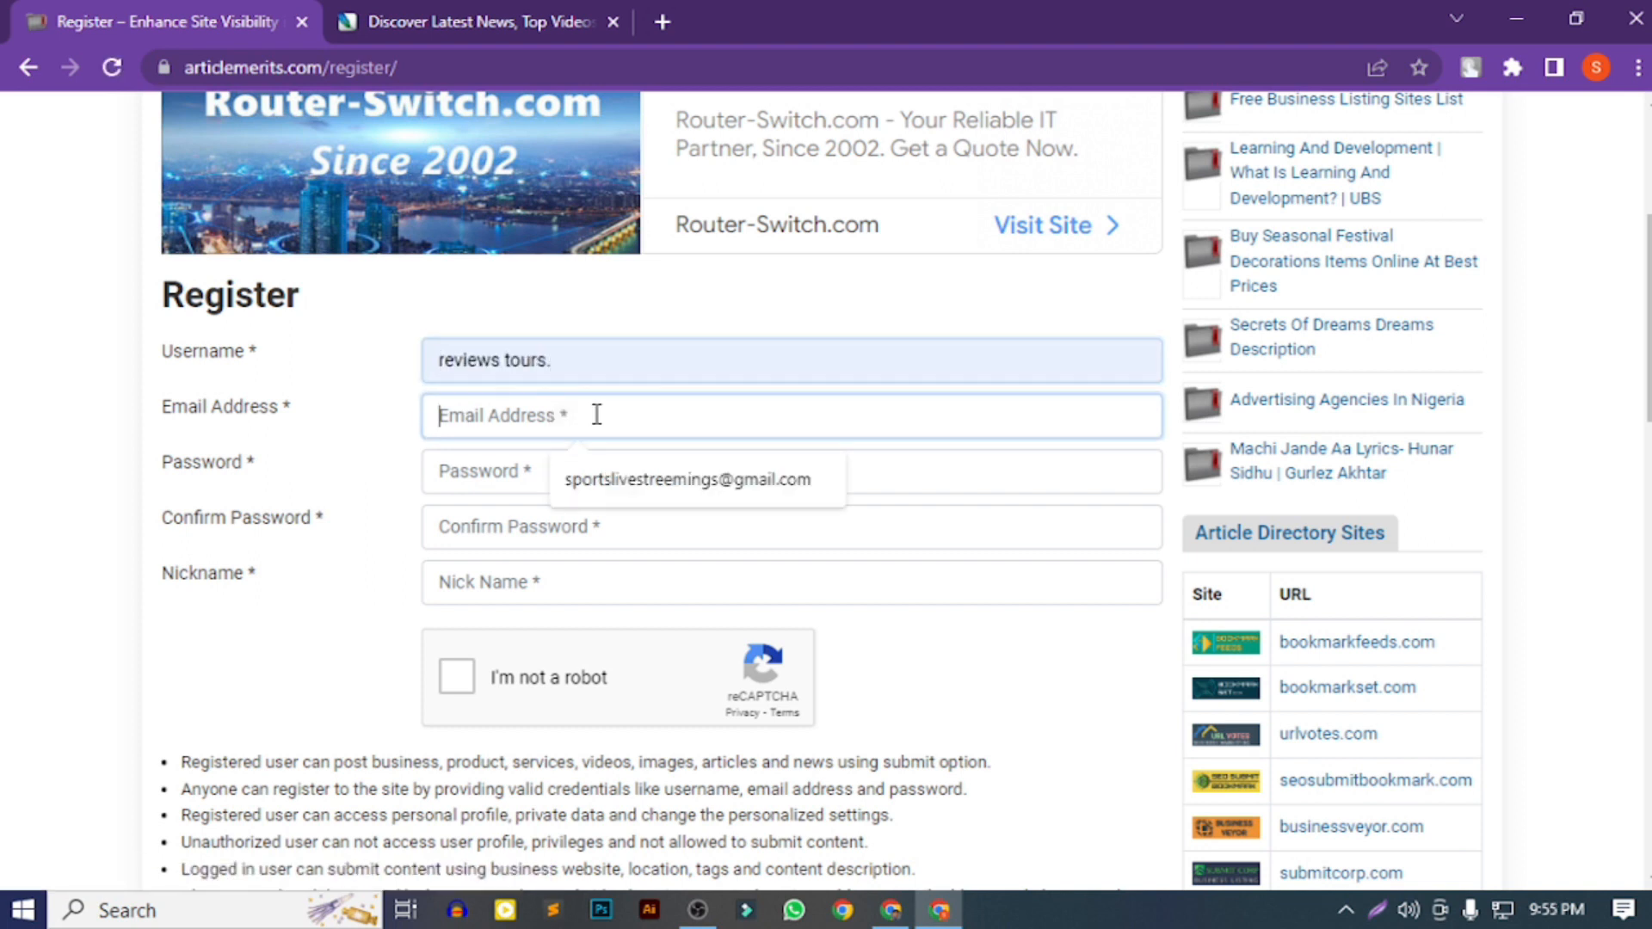
click(626, 475)
- Enter and confirm the account password, and set the nickname to "Product Review Webs"
click(594, 468)
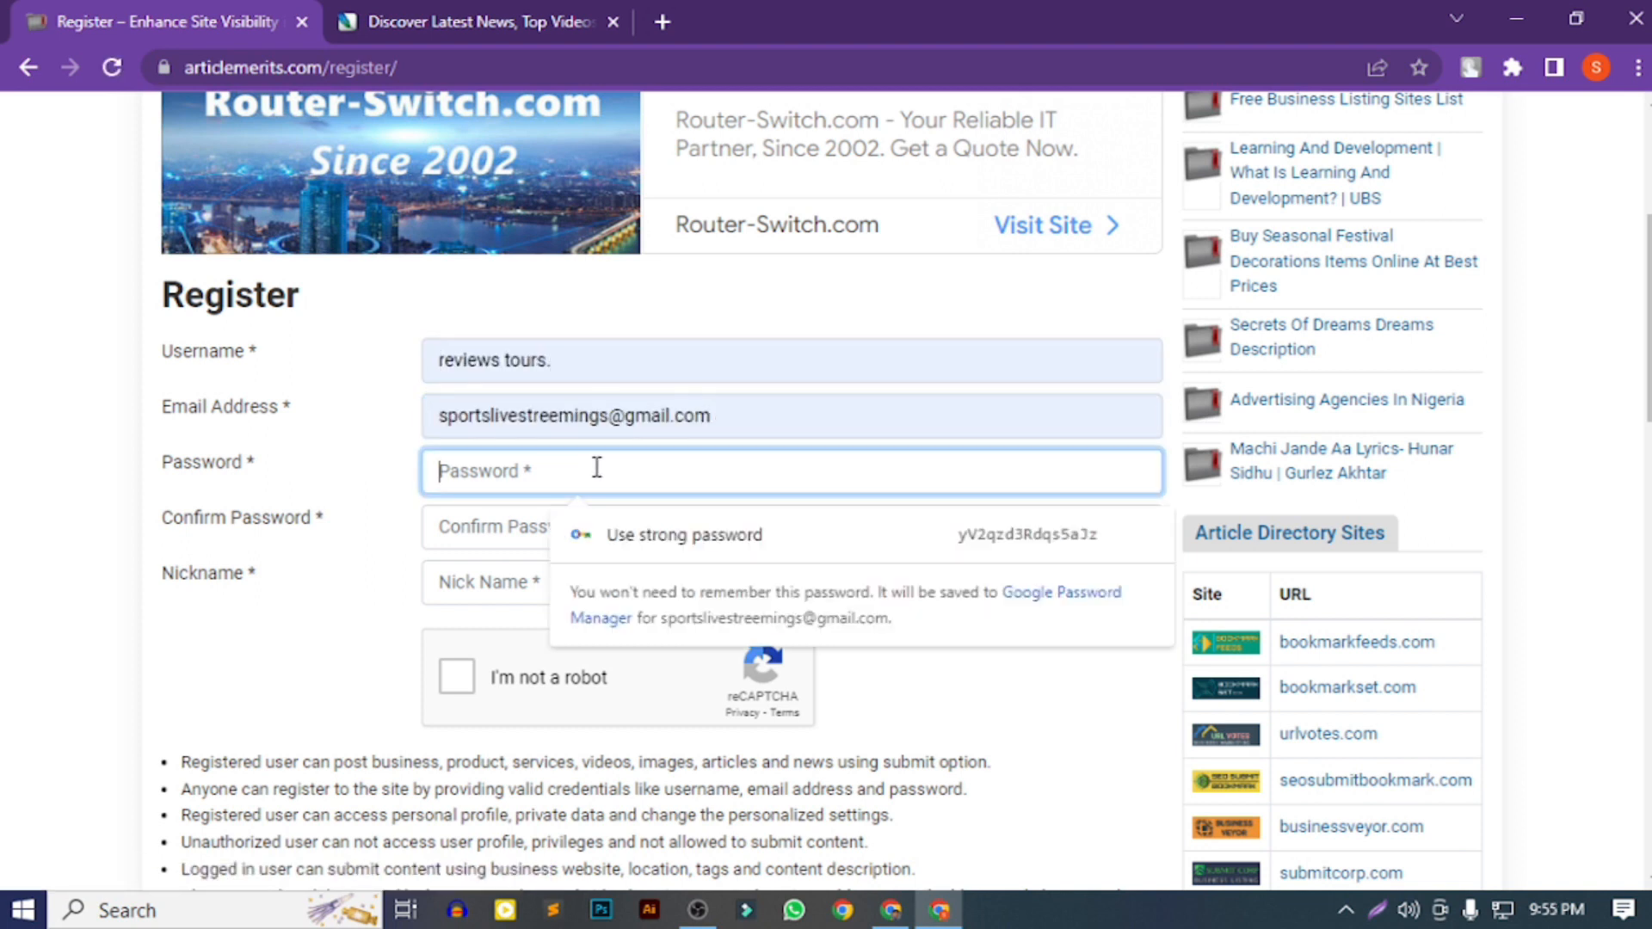
text(*********)
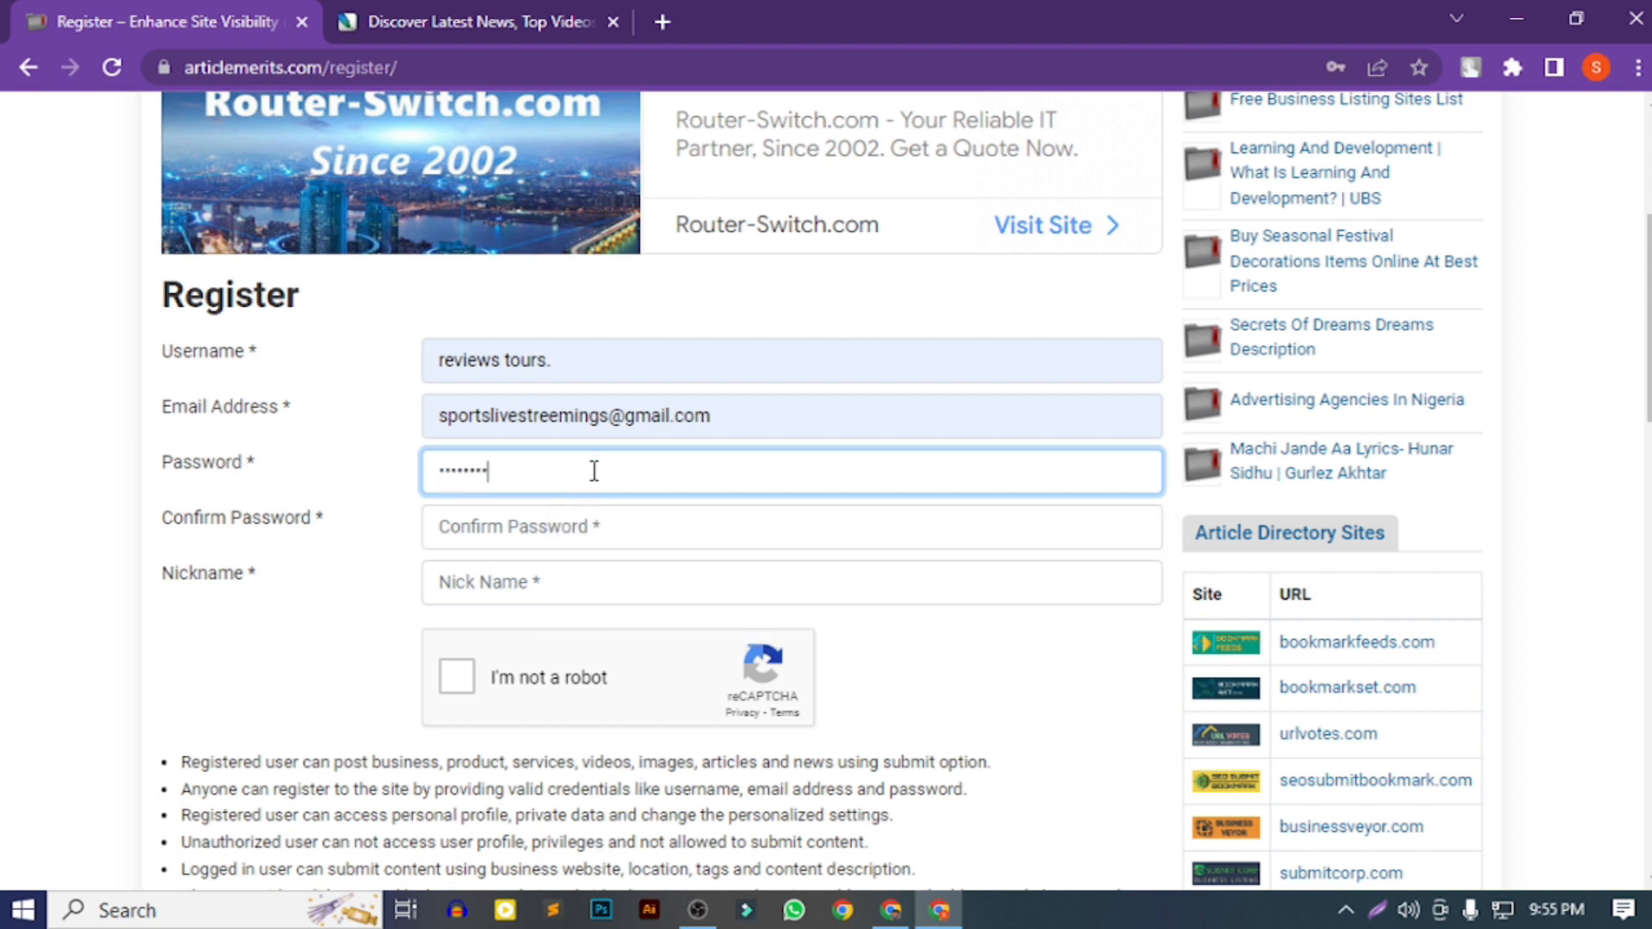
click(609, 519)
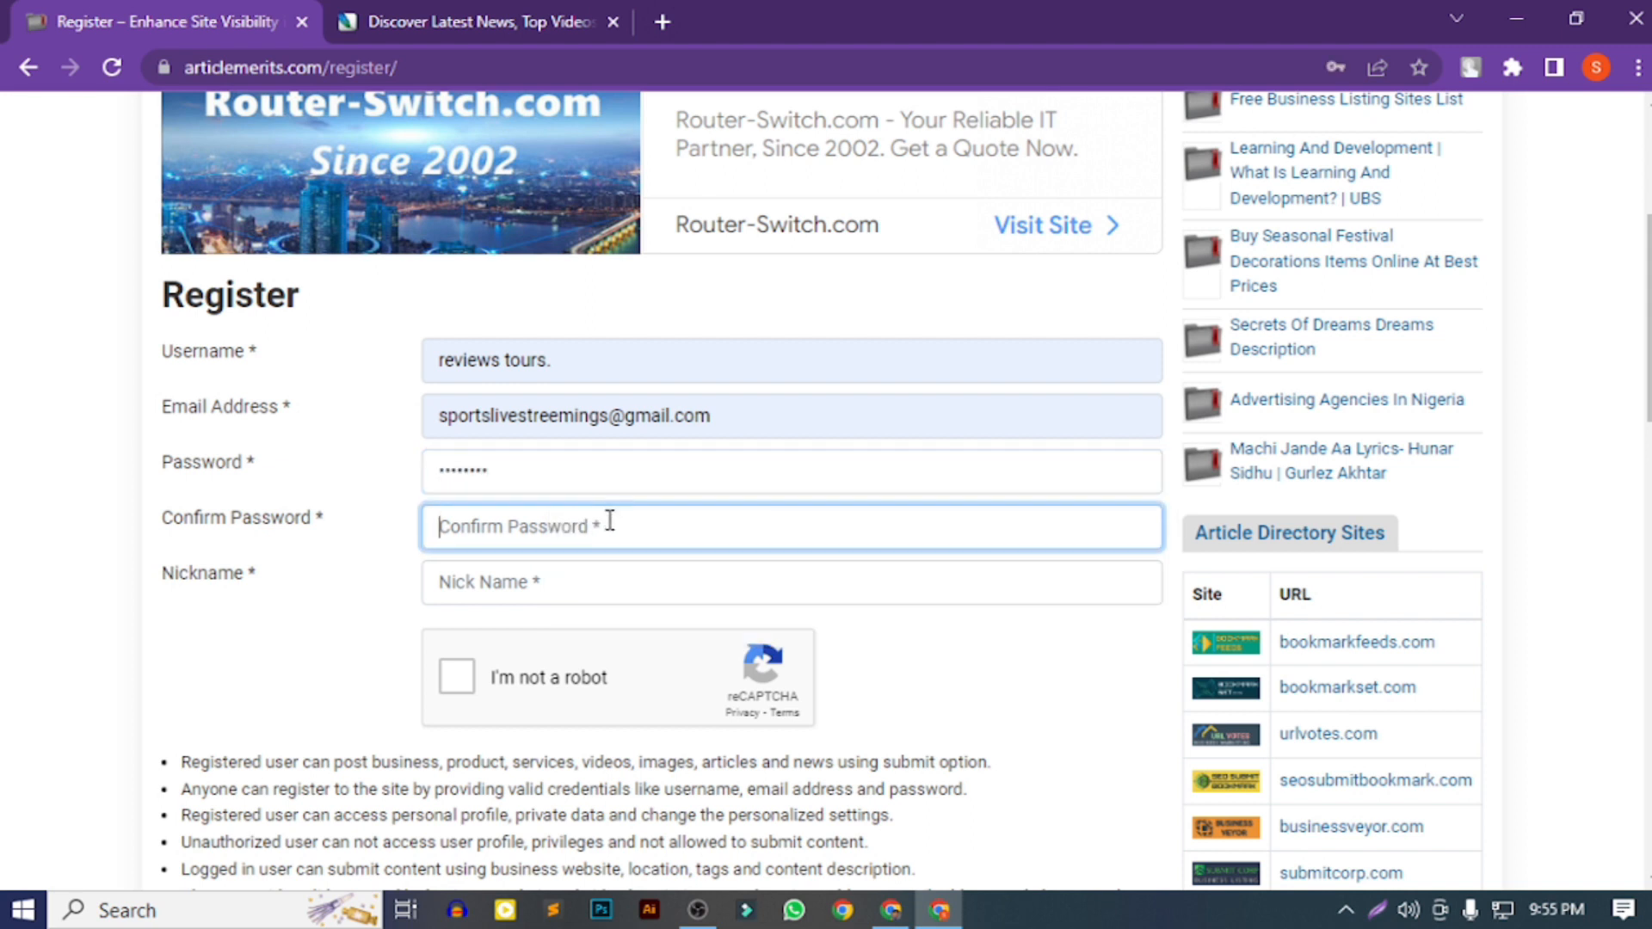
text(******)
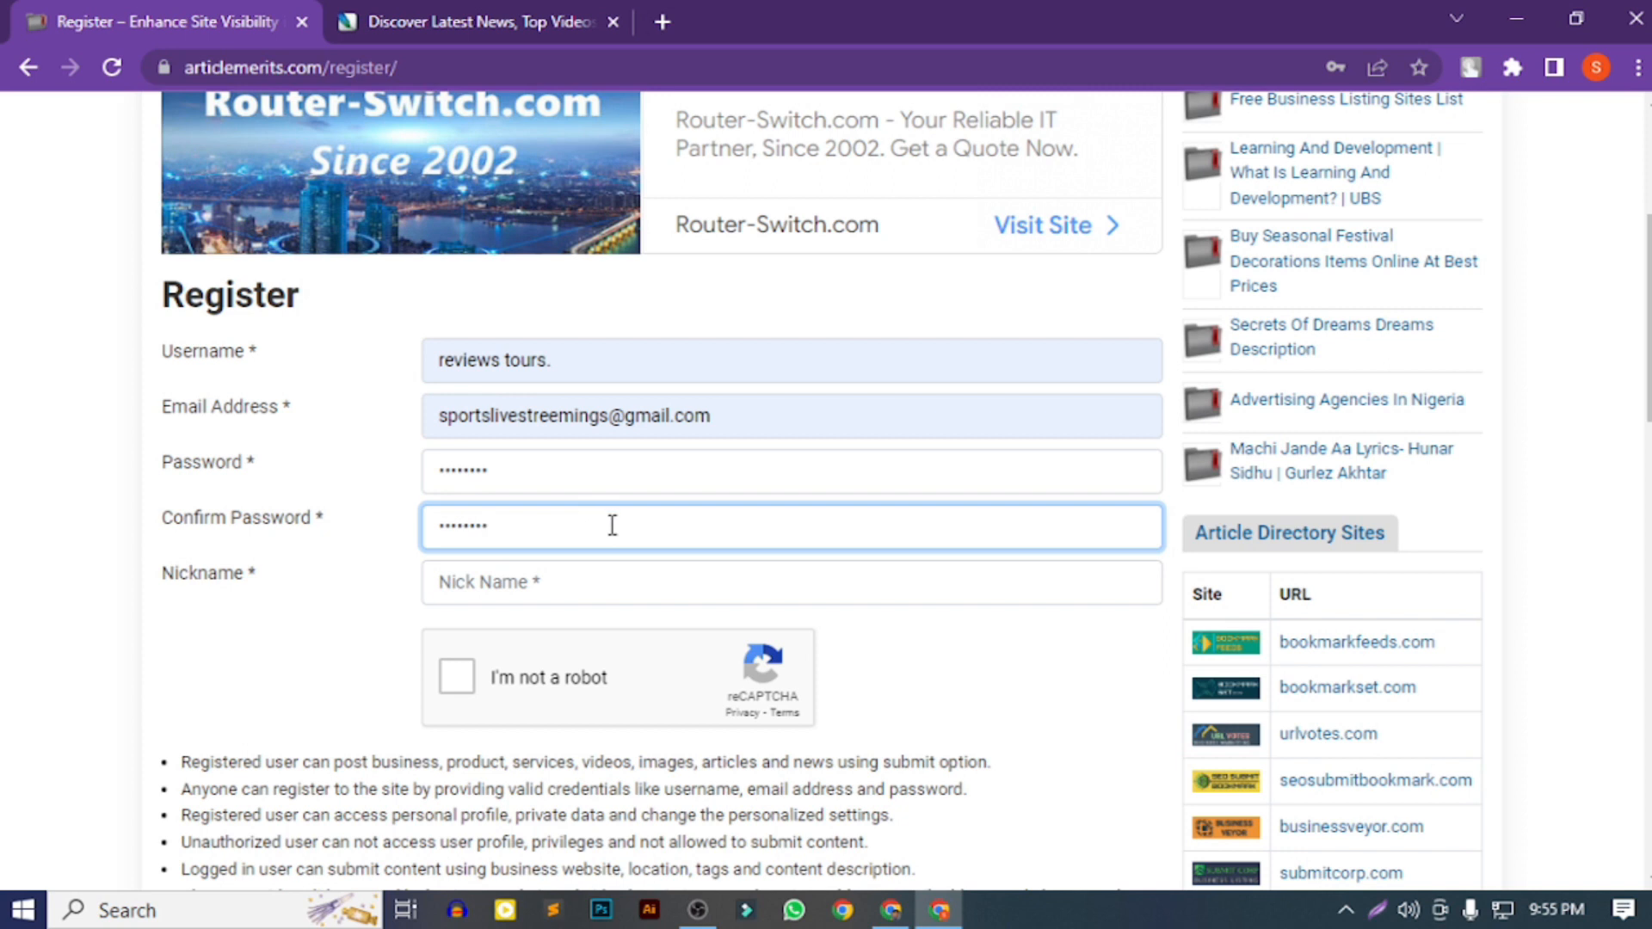
click(540, 581)
text(Product Review Webs)
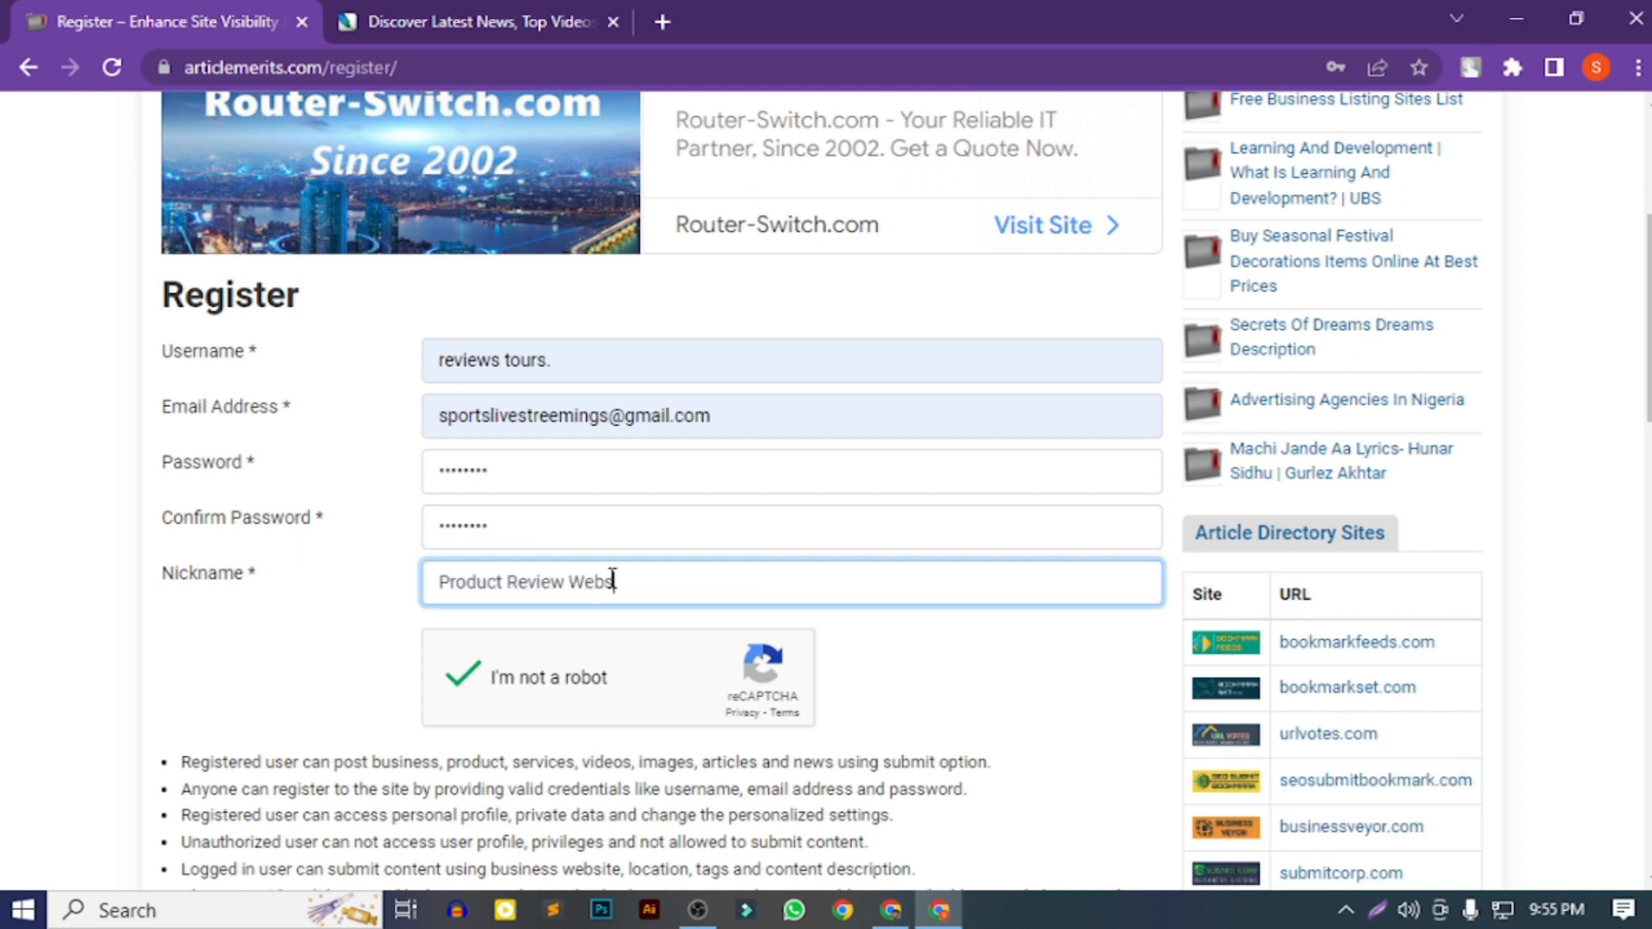
- Submit the registration form and save the new login in the browser
scroll(612, 582, down, 6)
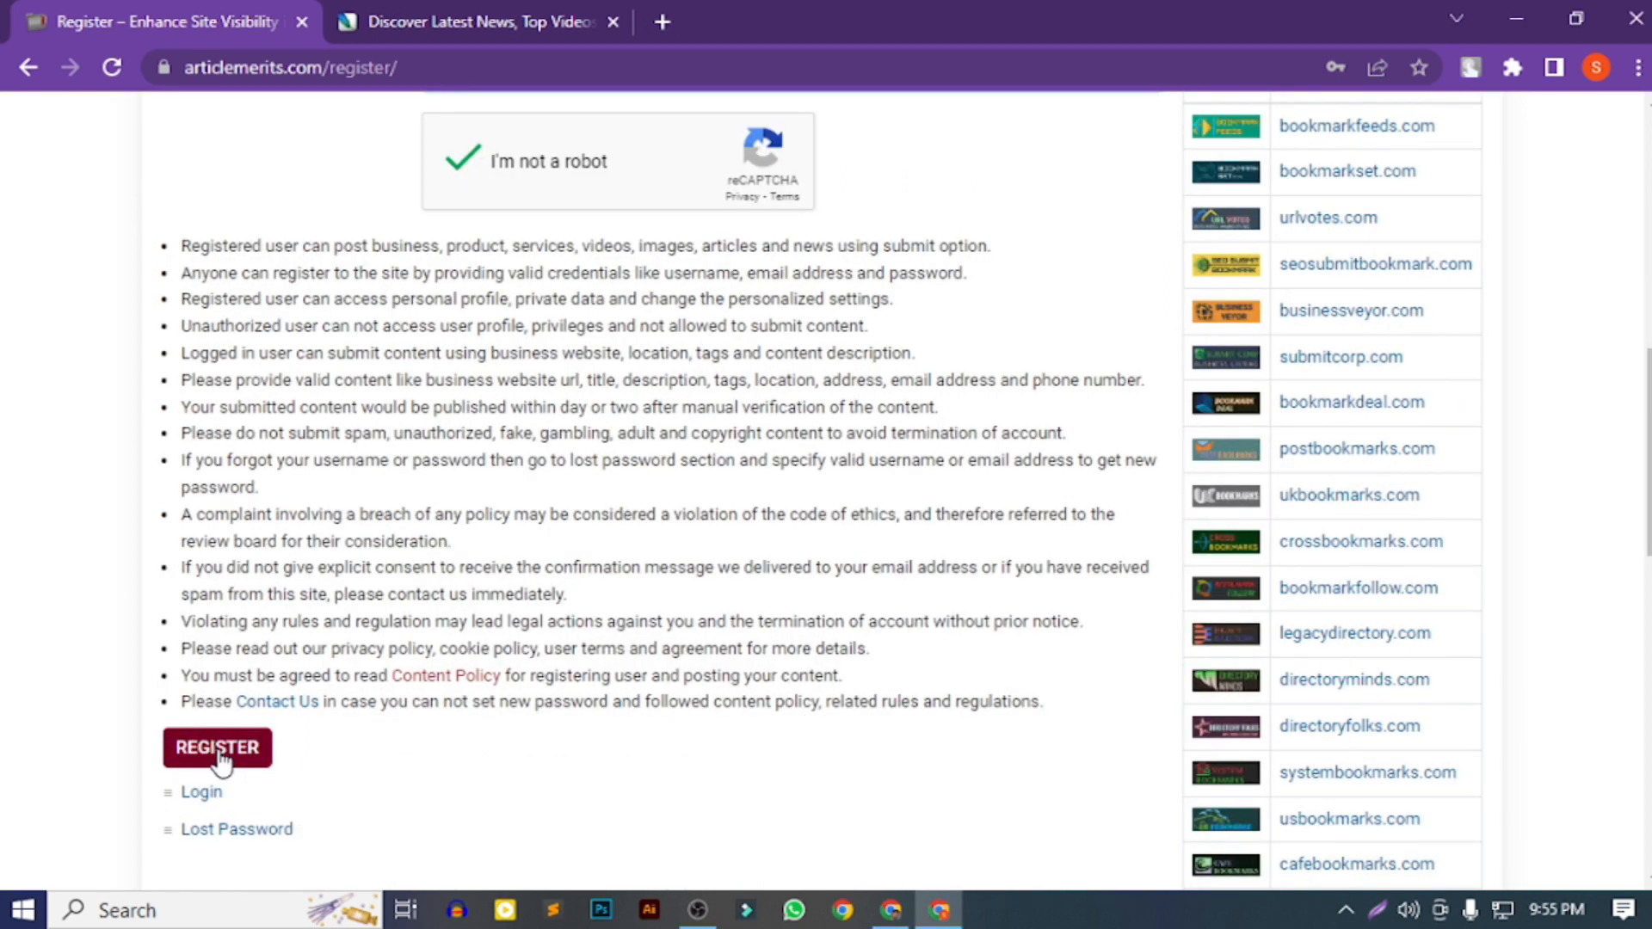
click(219, 757)
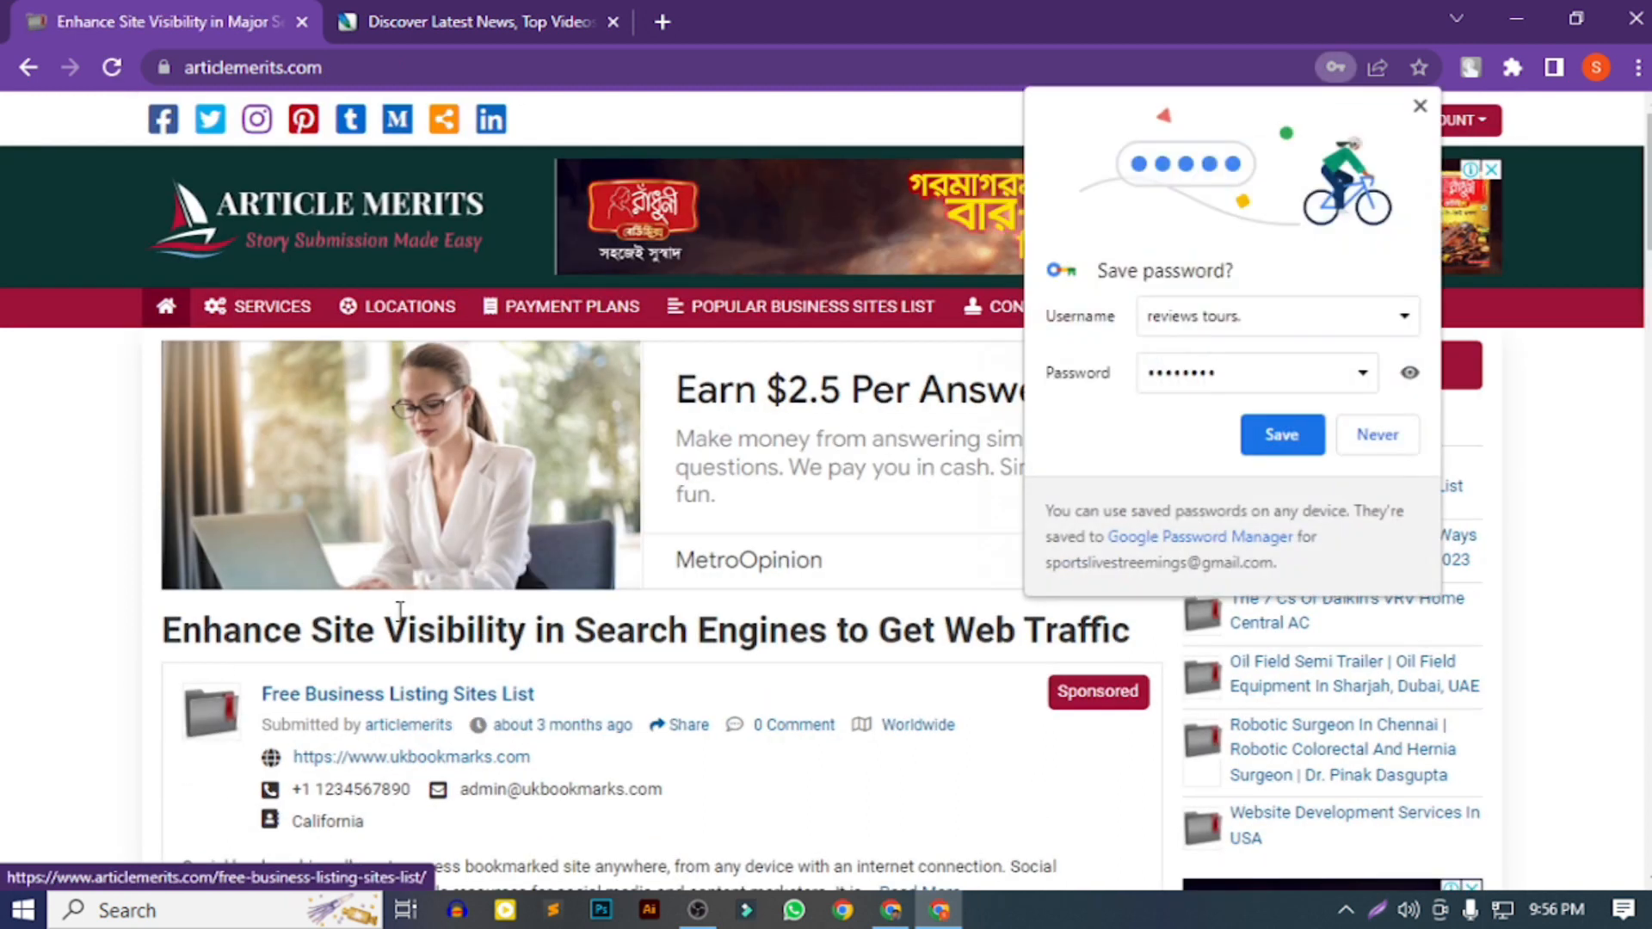
click(1278, 437)
- Open reviewstours.com in a new browser tab and look over its home page
click(663, 21)
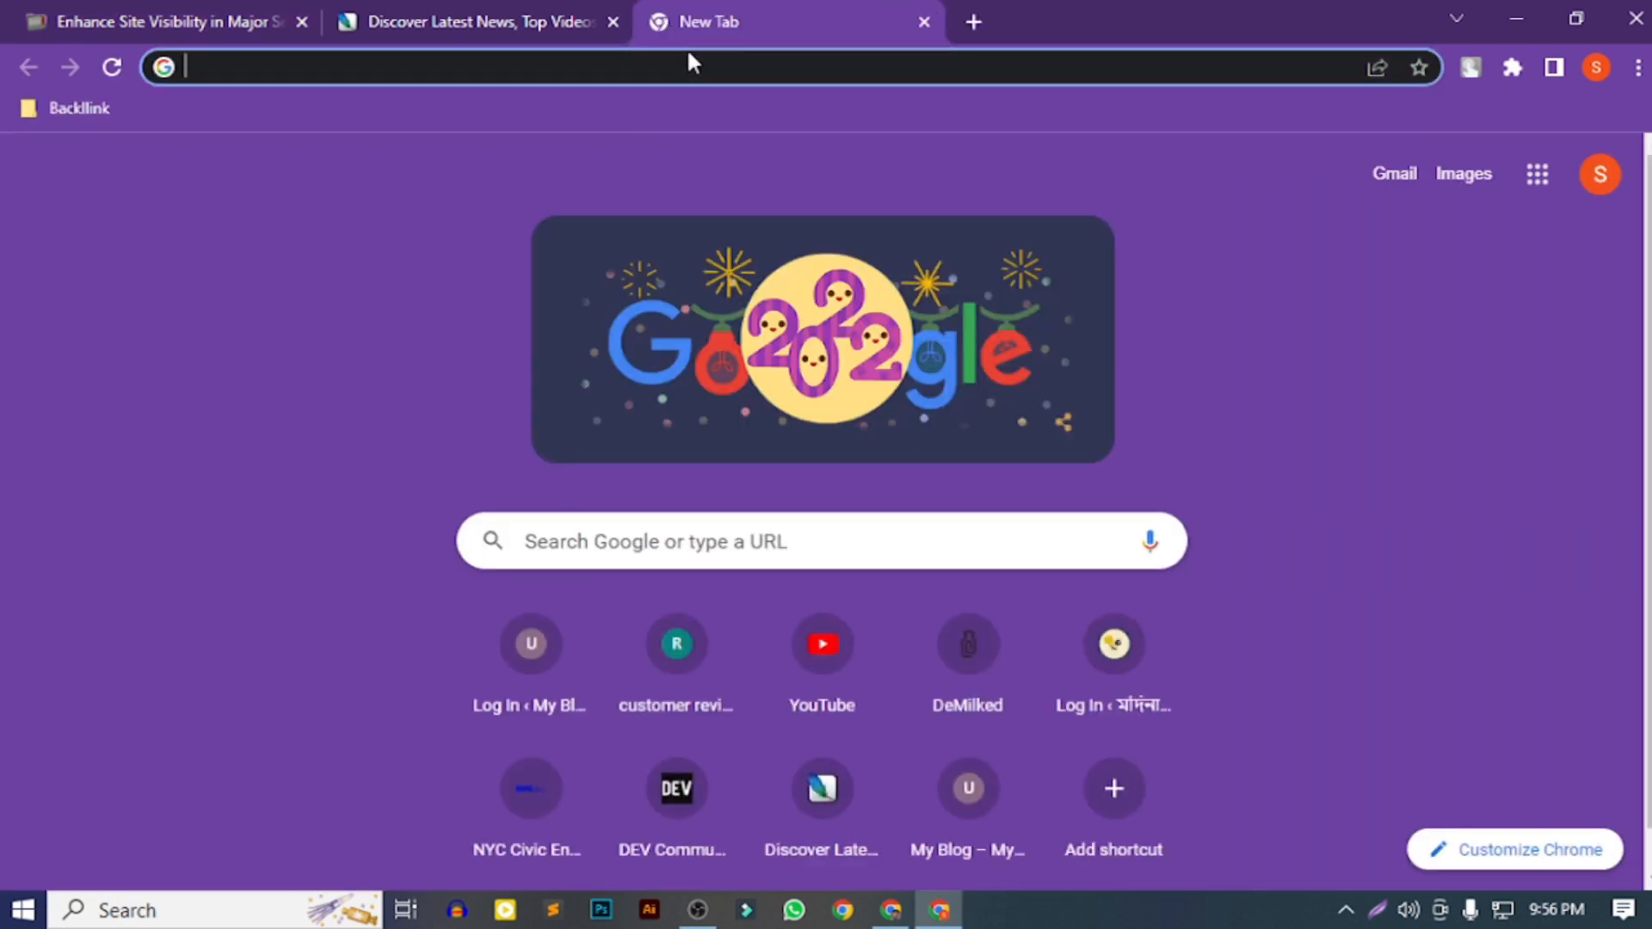
text(r)
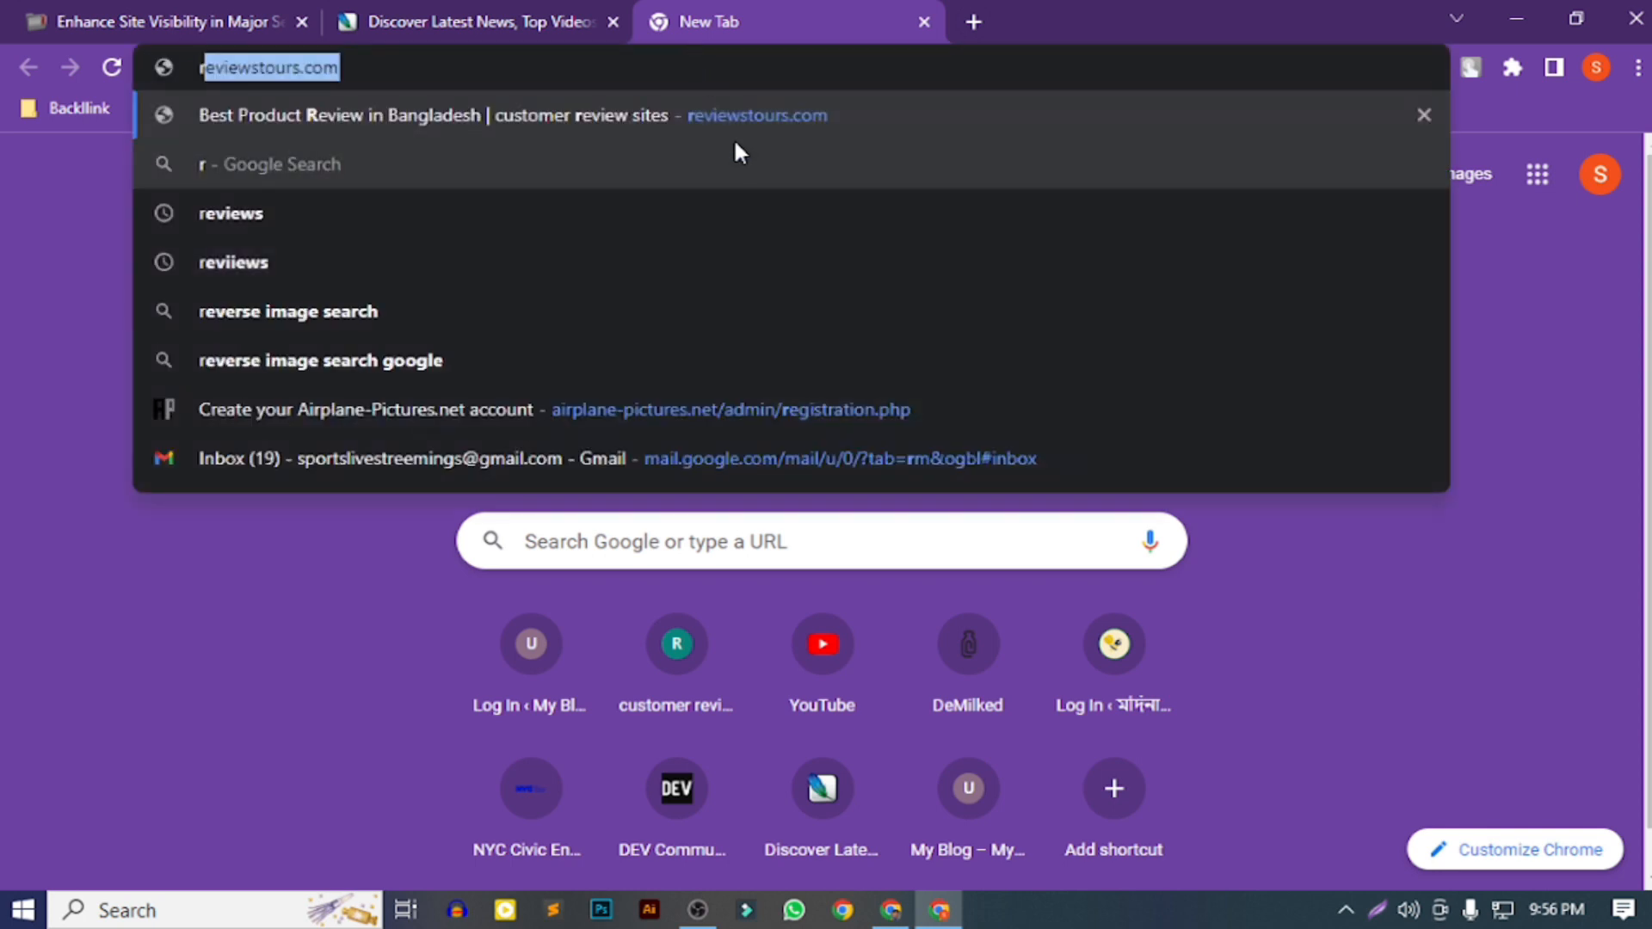
key(Return)
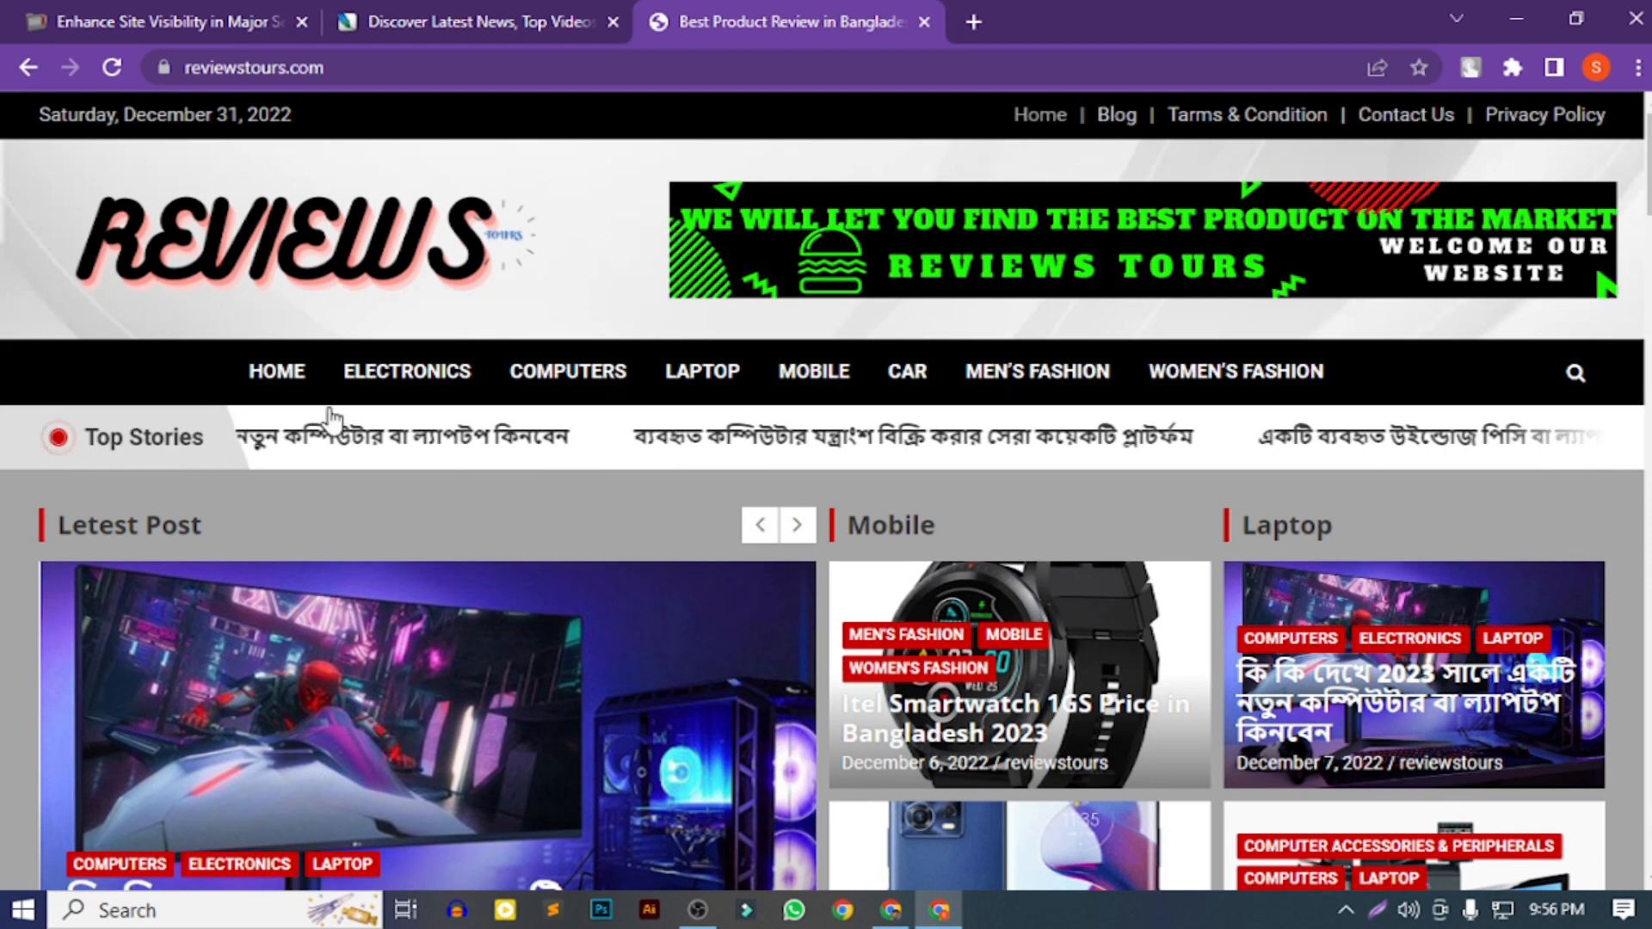
scroll(463, 534, down, 12)
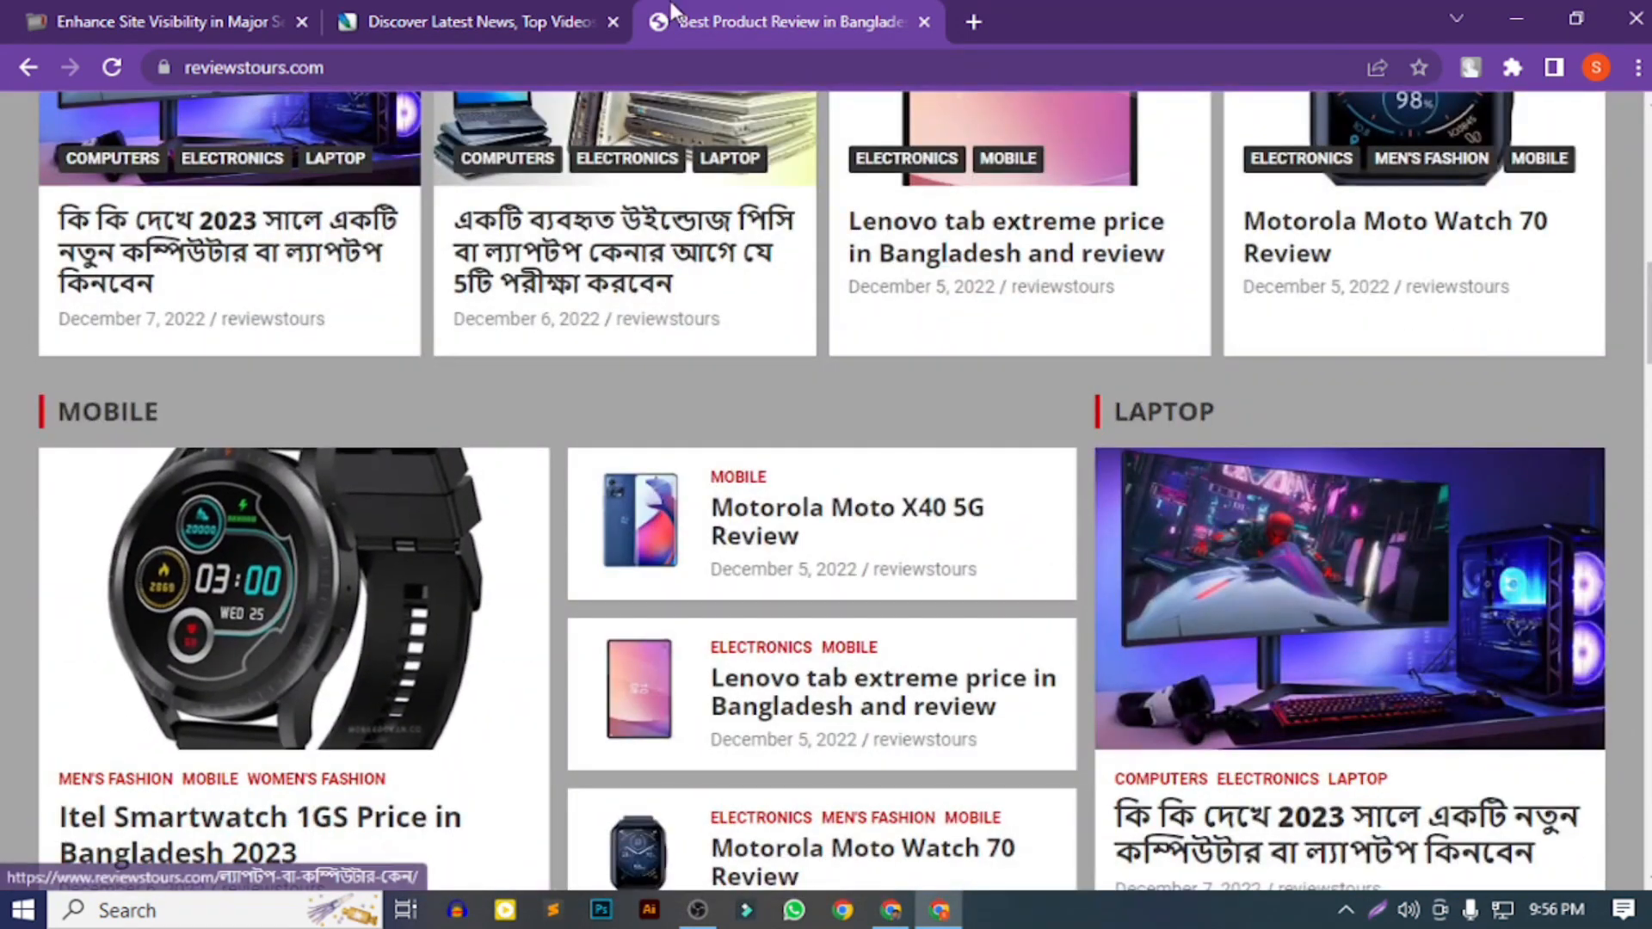
- Return to Article Merits and open the article submission form, dismissing the full-page ad
click(107, 7)
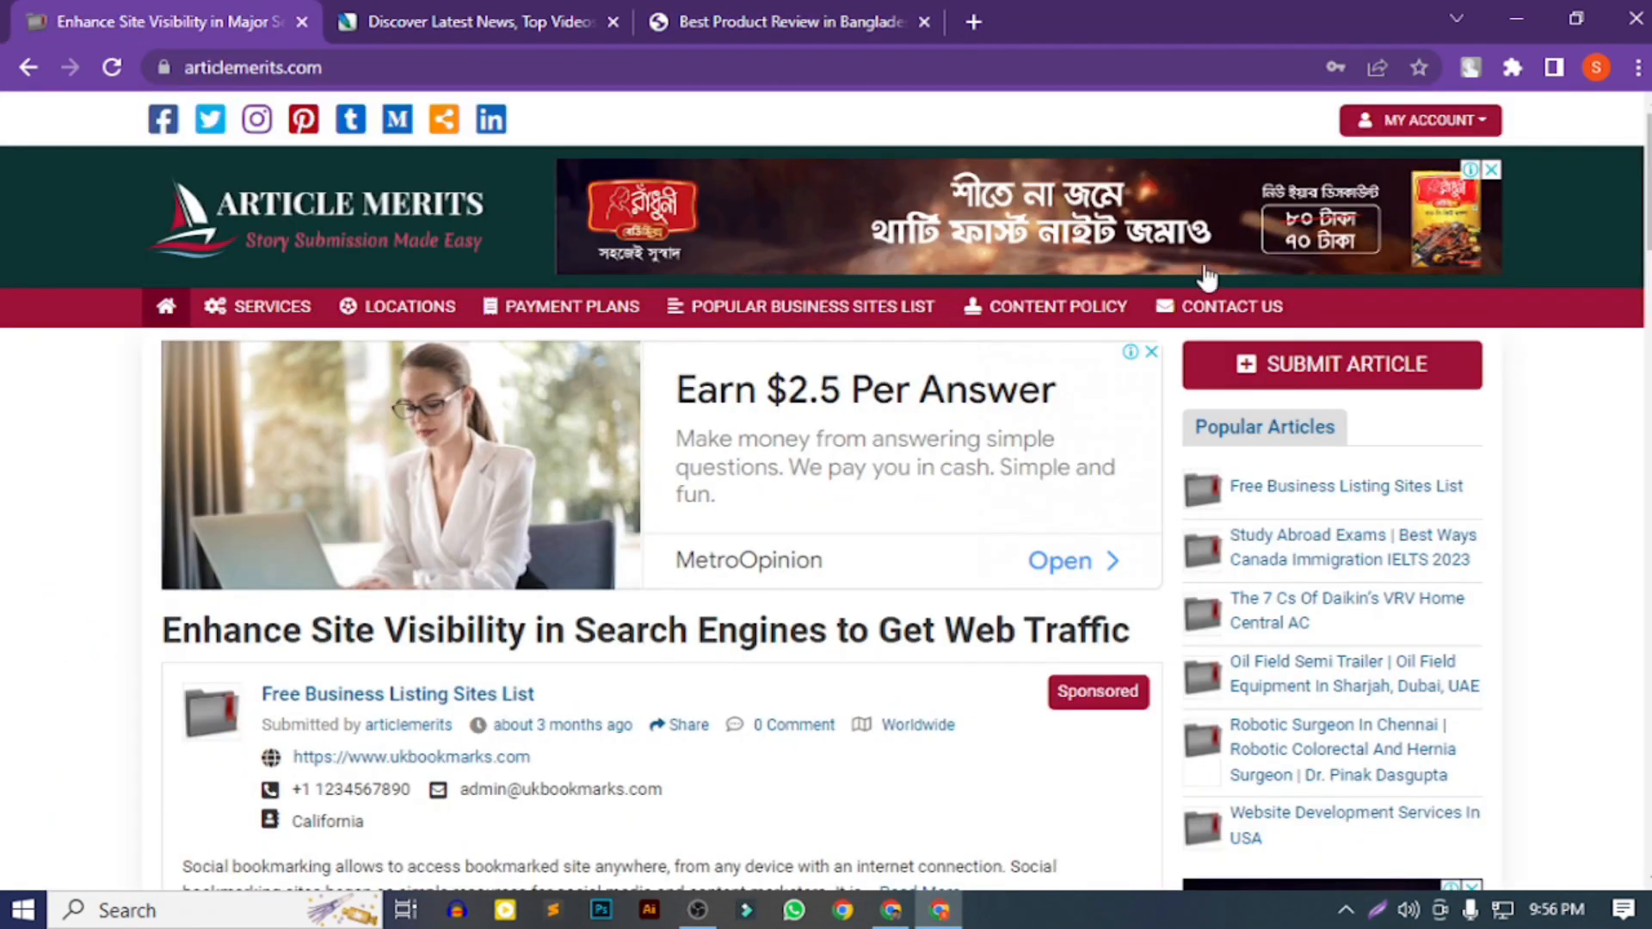
click(1450, 122)
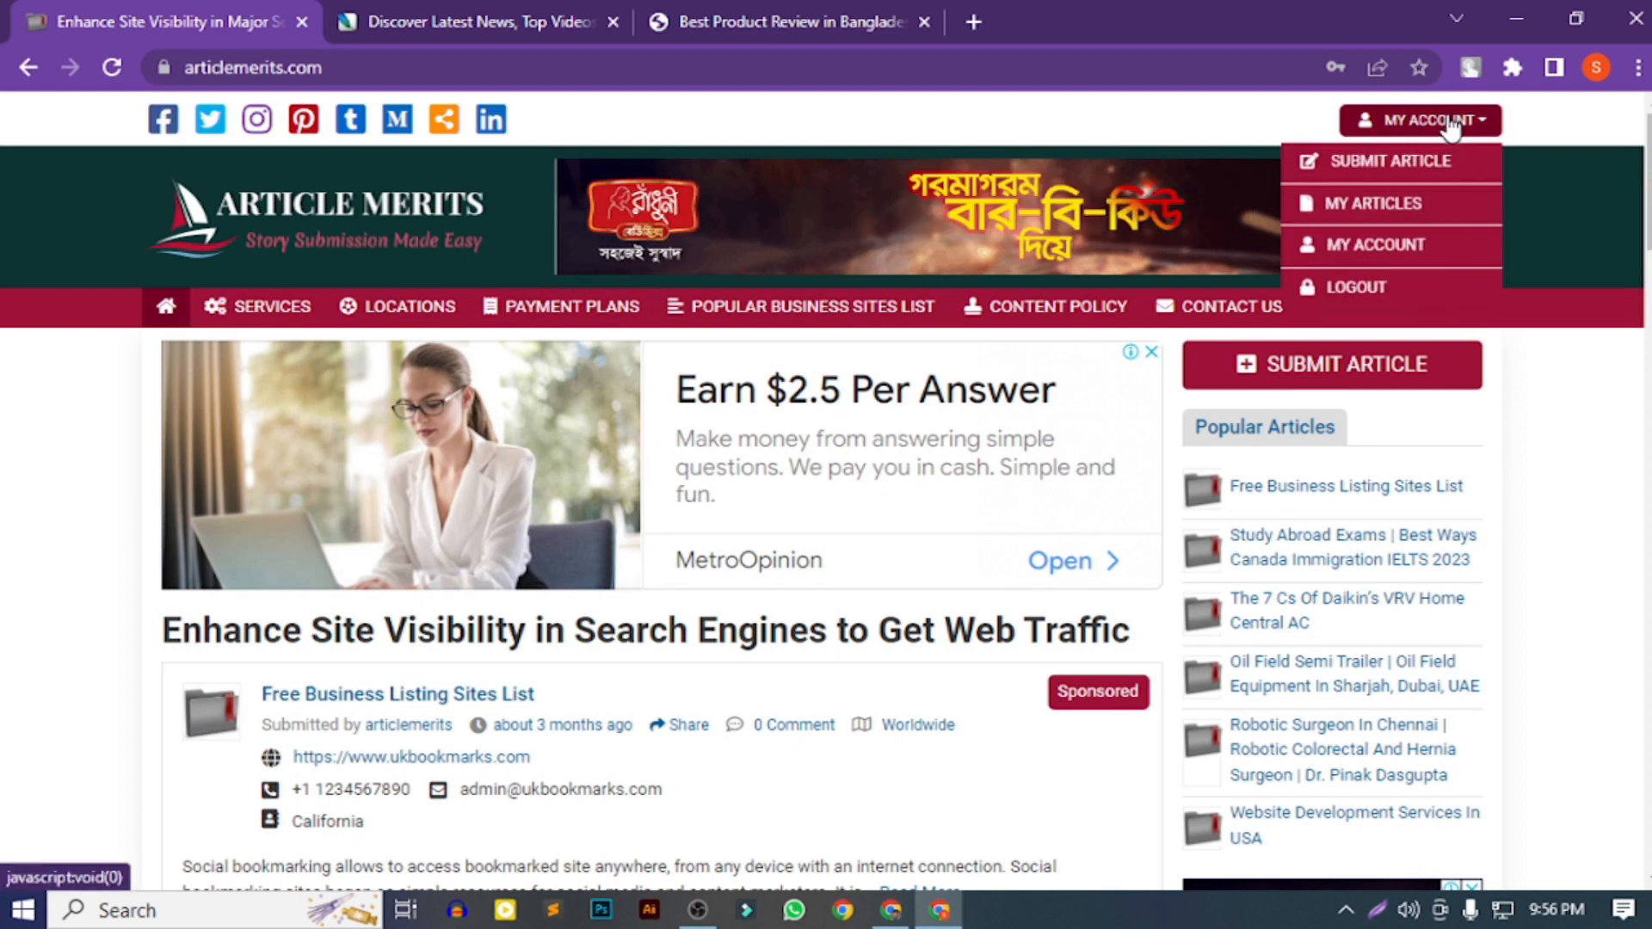
click(1403, 180)
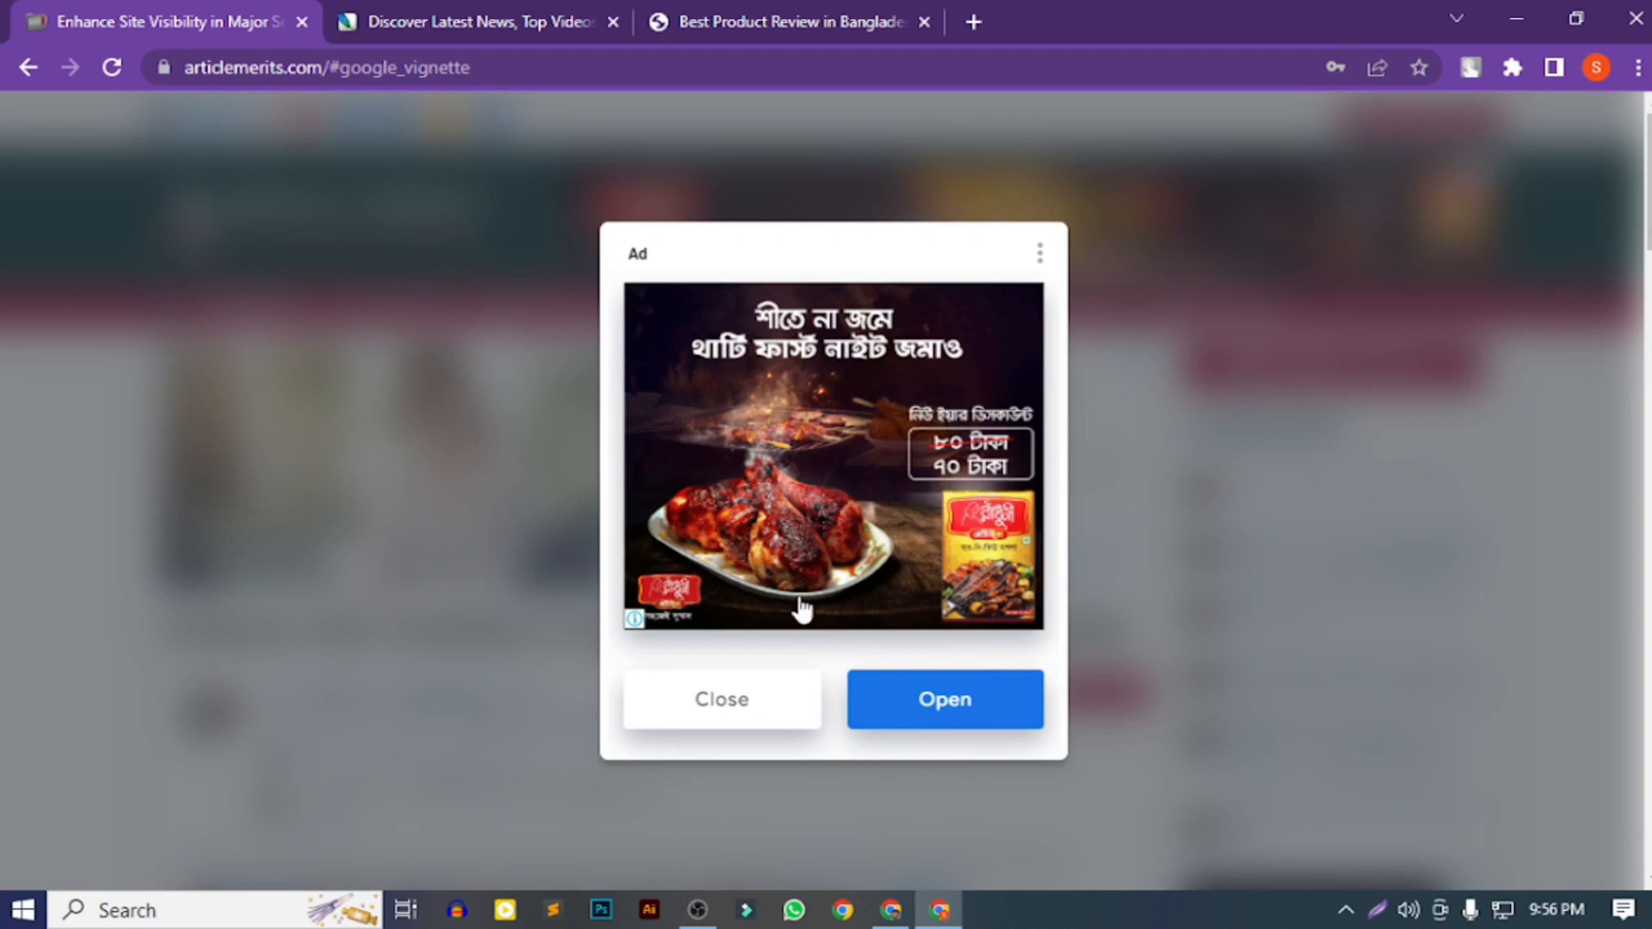
click(728, 701)
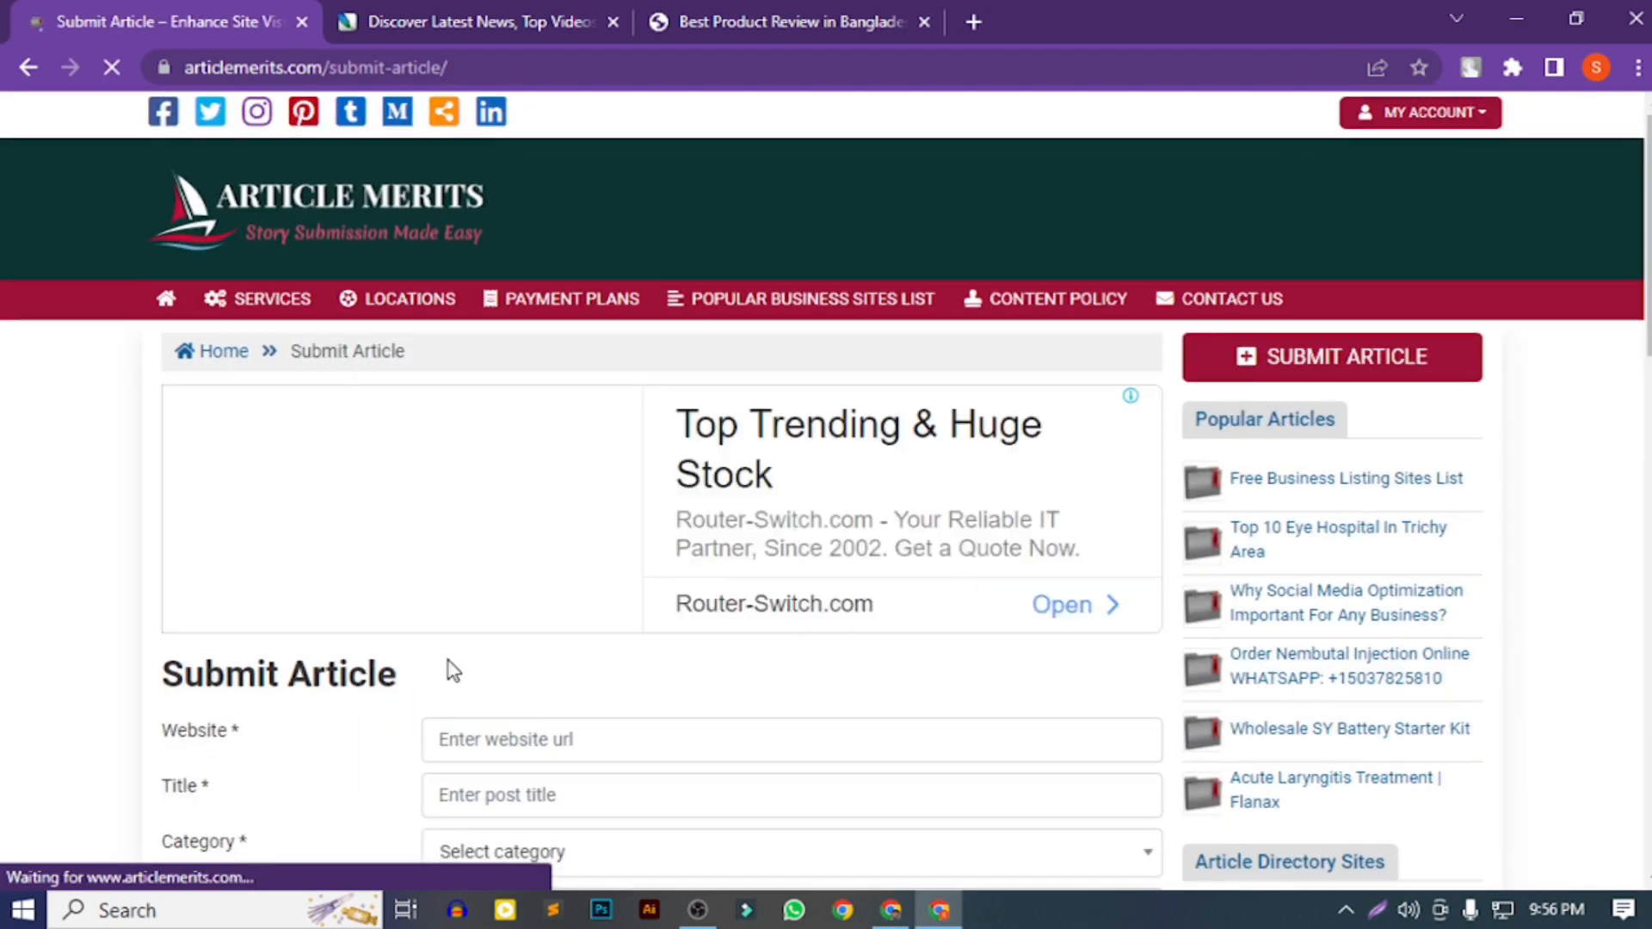
scroll(464, 619, down, 4)
click(620, 362)
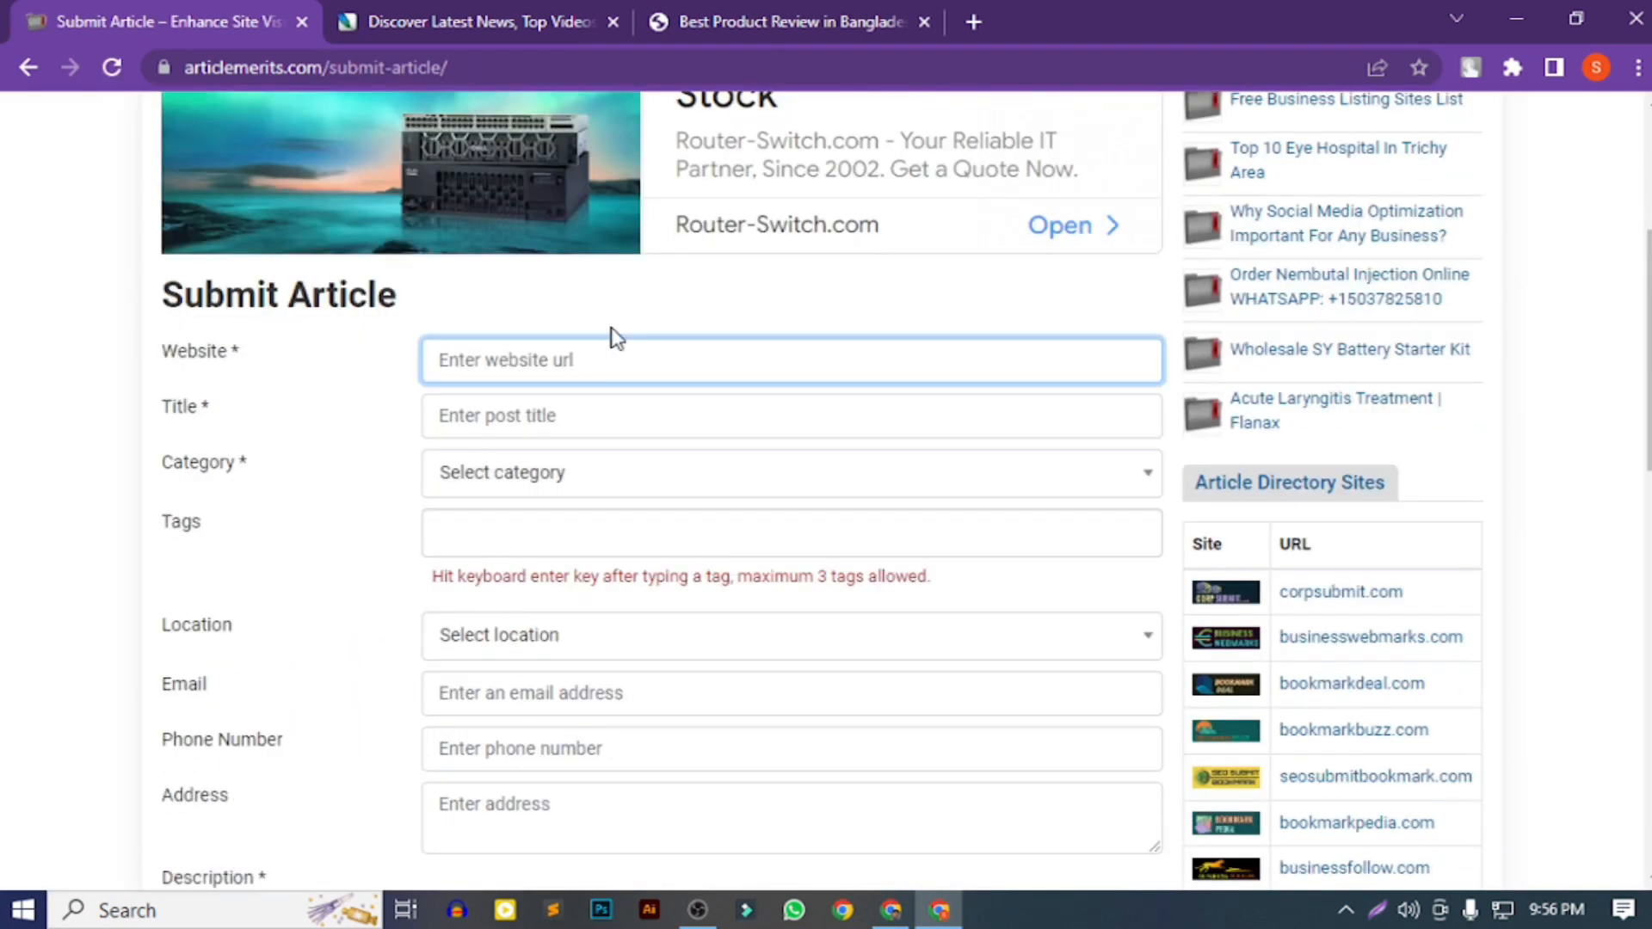
click(745, 12)
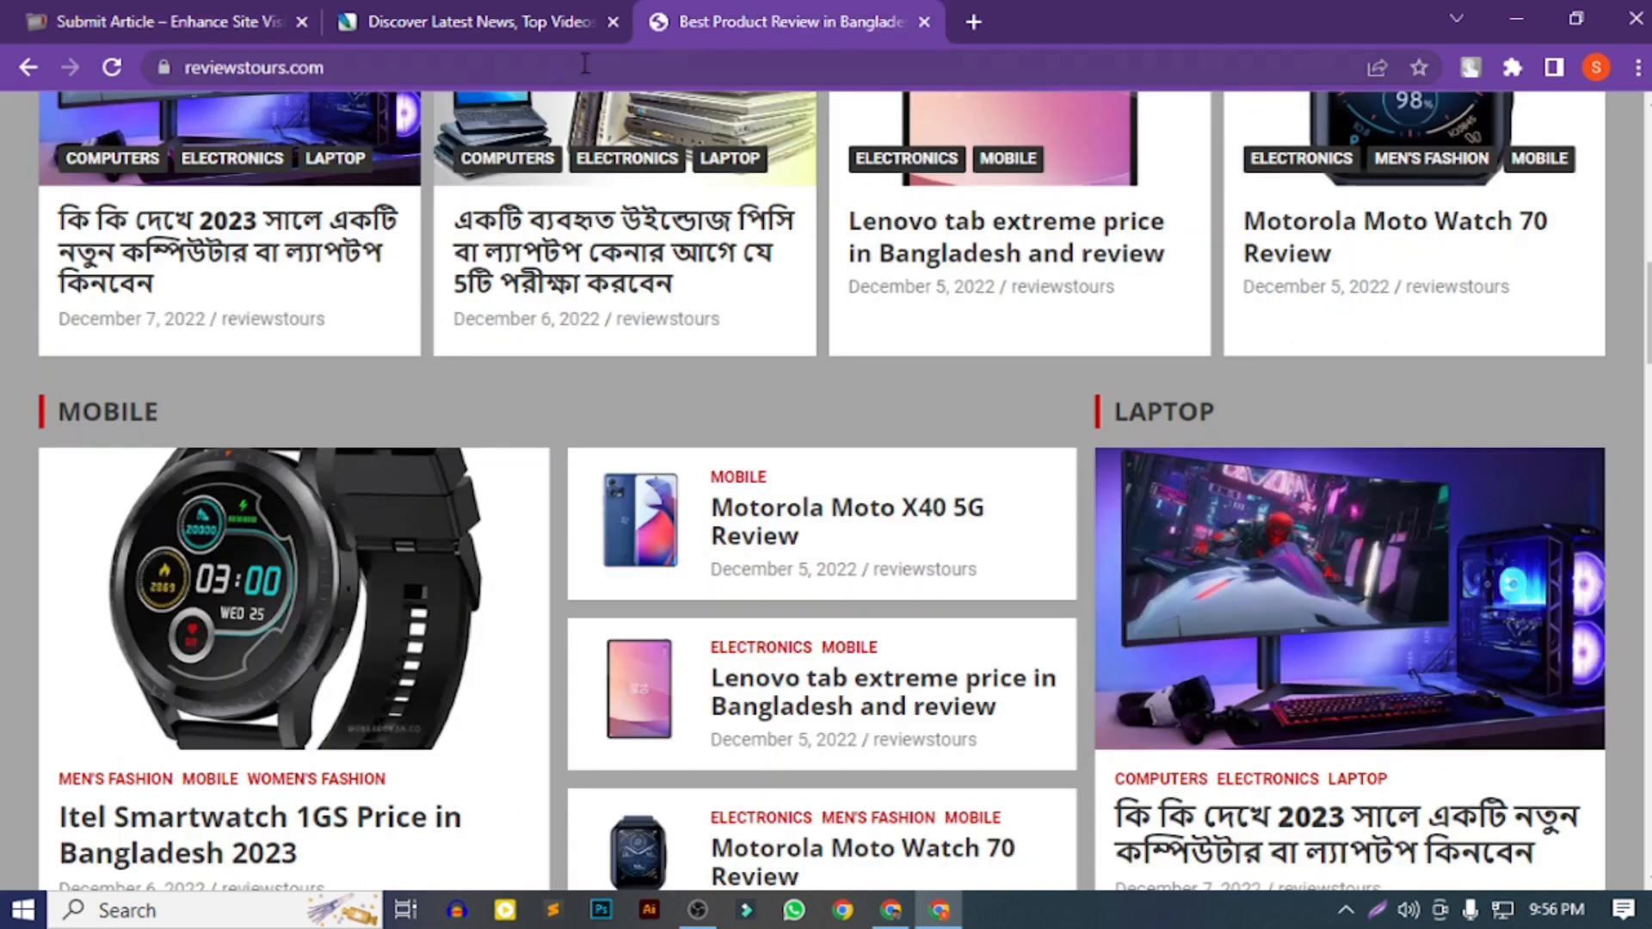
click(499, 69)
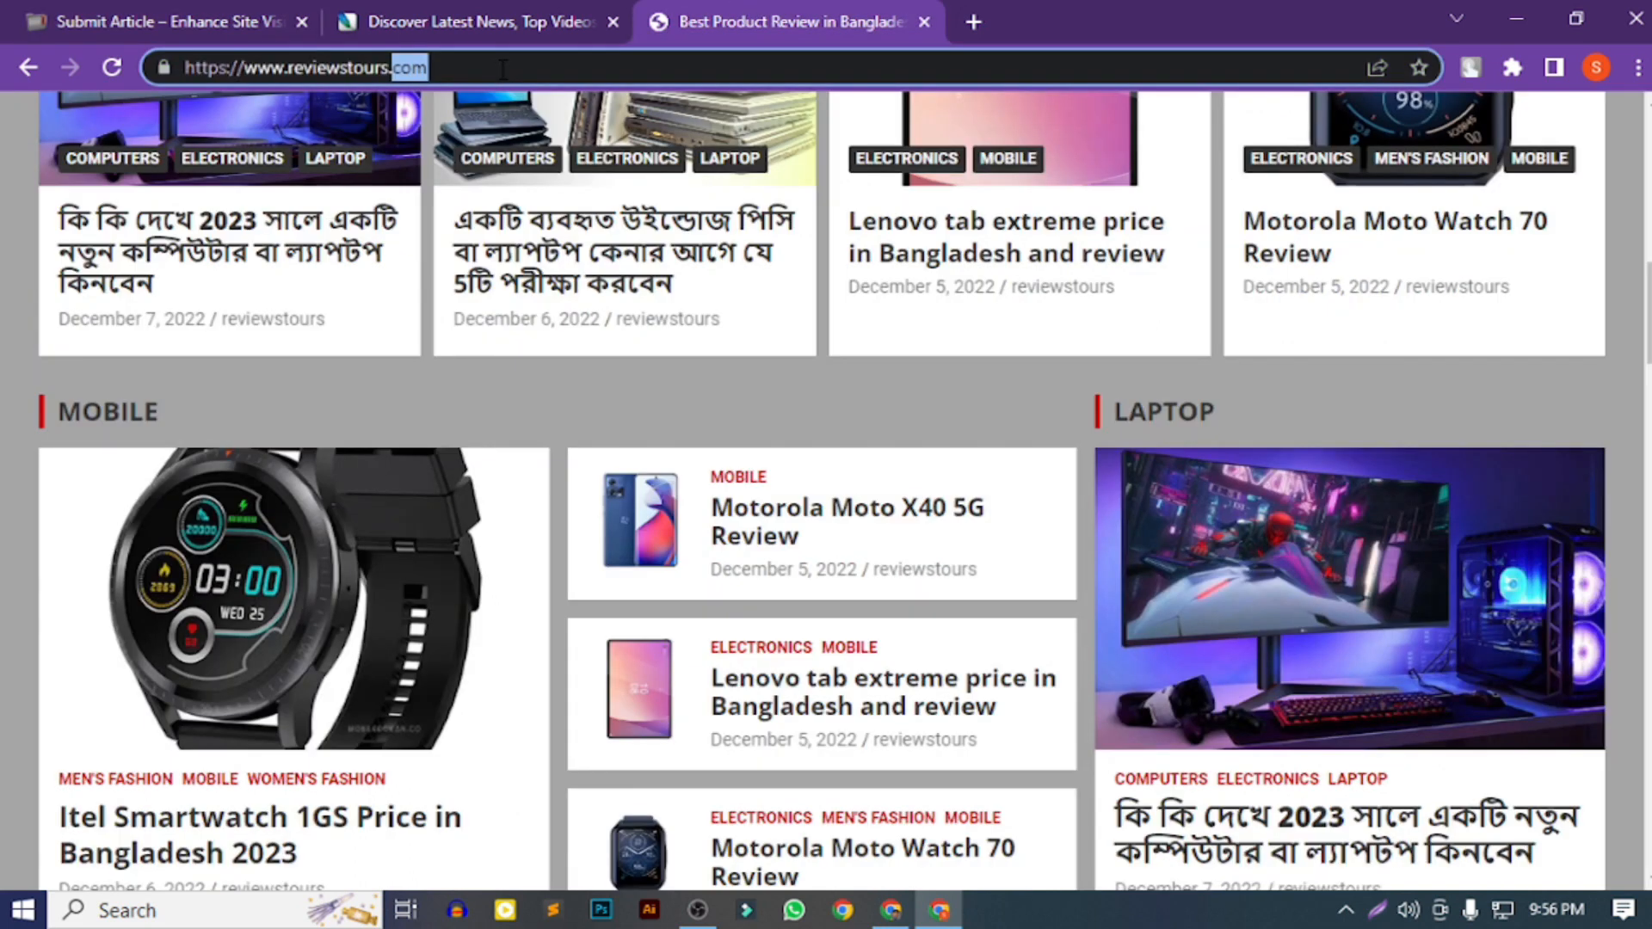
key(ctrl+a)
right_click(346, 58)
click(387, 202)
click(516, 21)
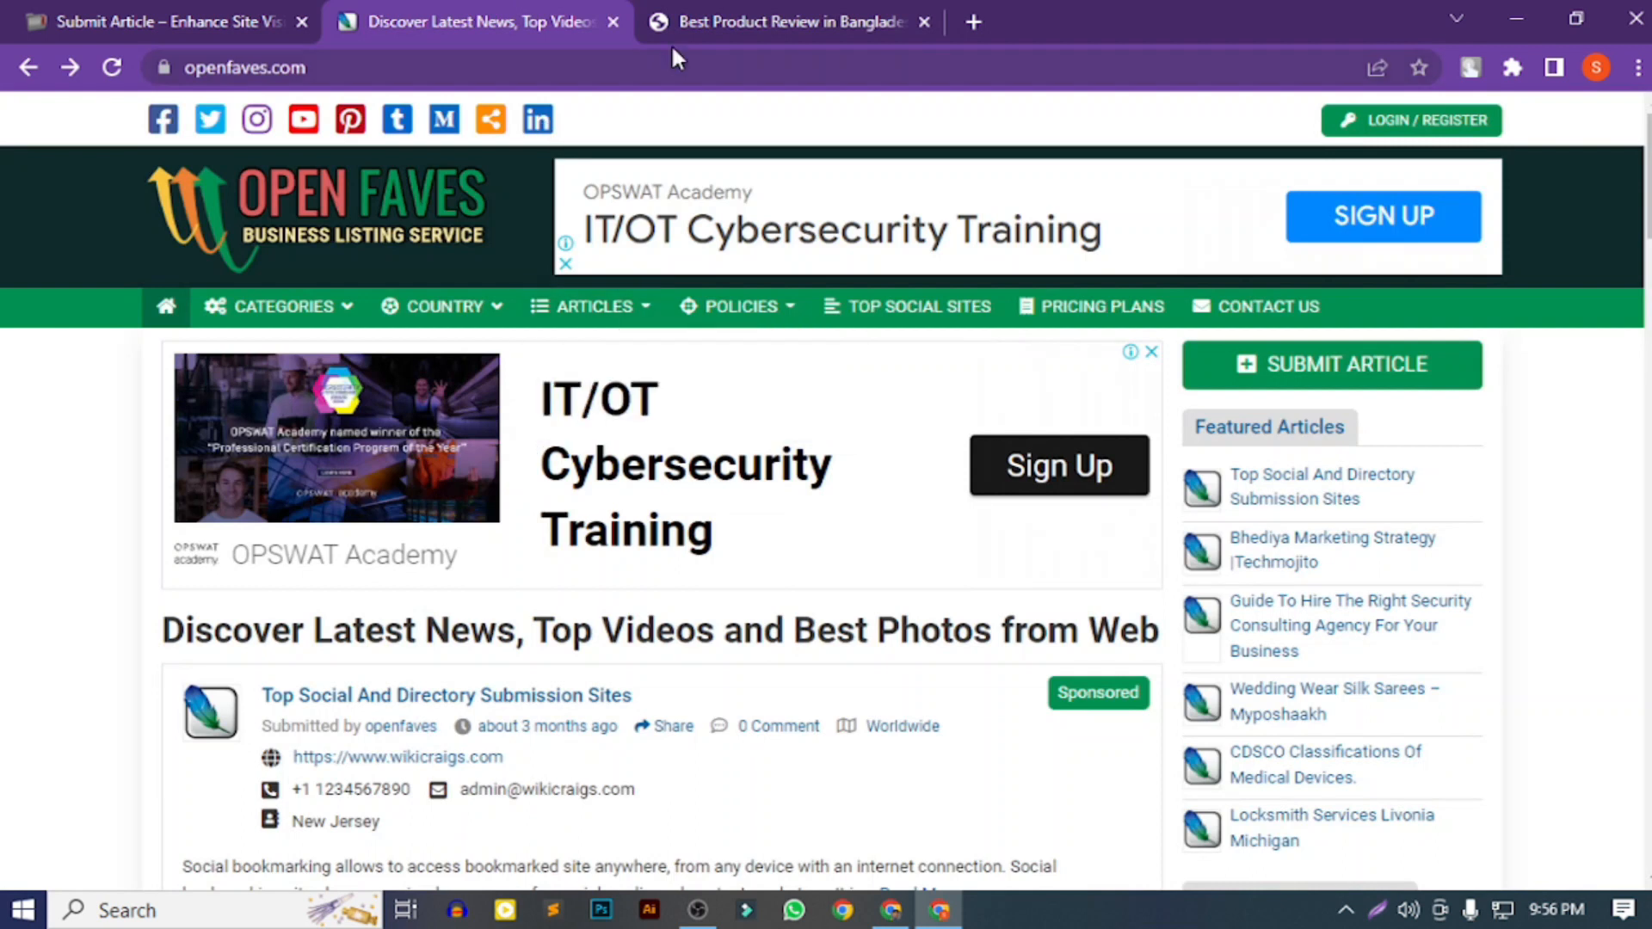
key(ctrl+shift+Tab)
right_click(536, 370)
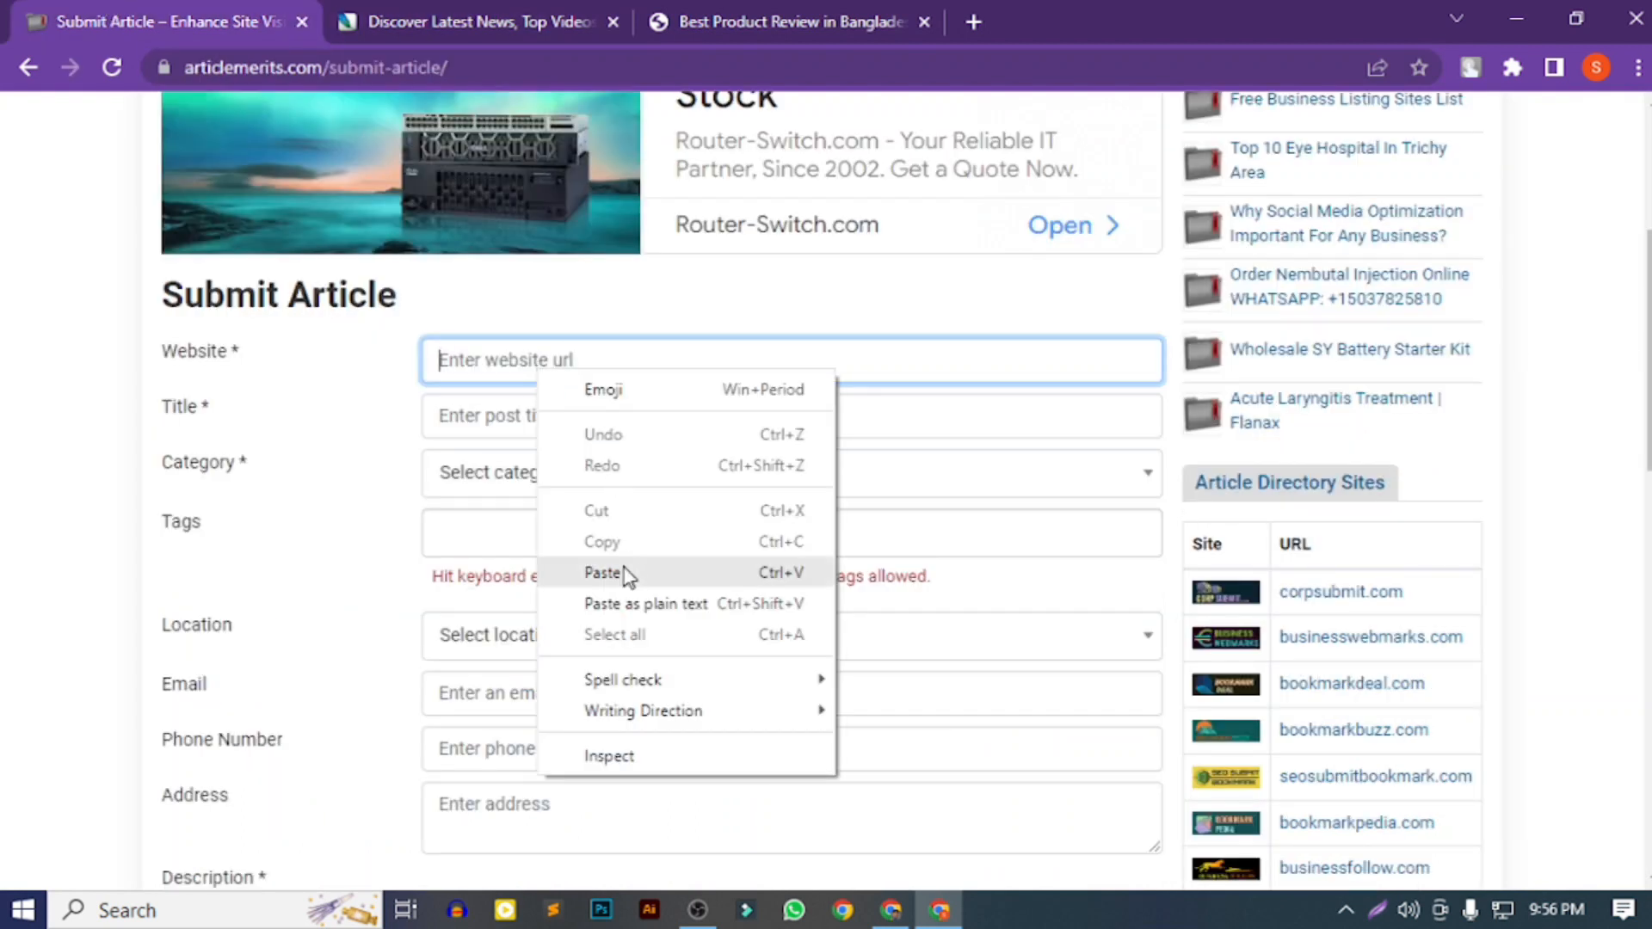
click(603, 573)
- Check the review site's home page and set the article title to "Best product Review Website in the world"
click(563, 419)
click(861, 19)
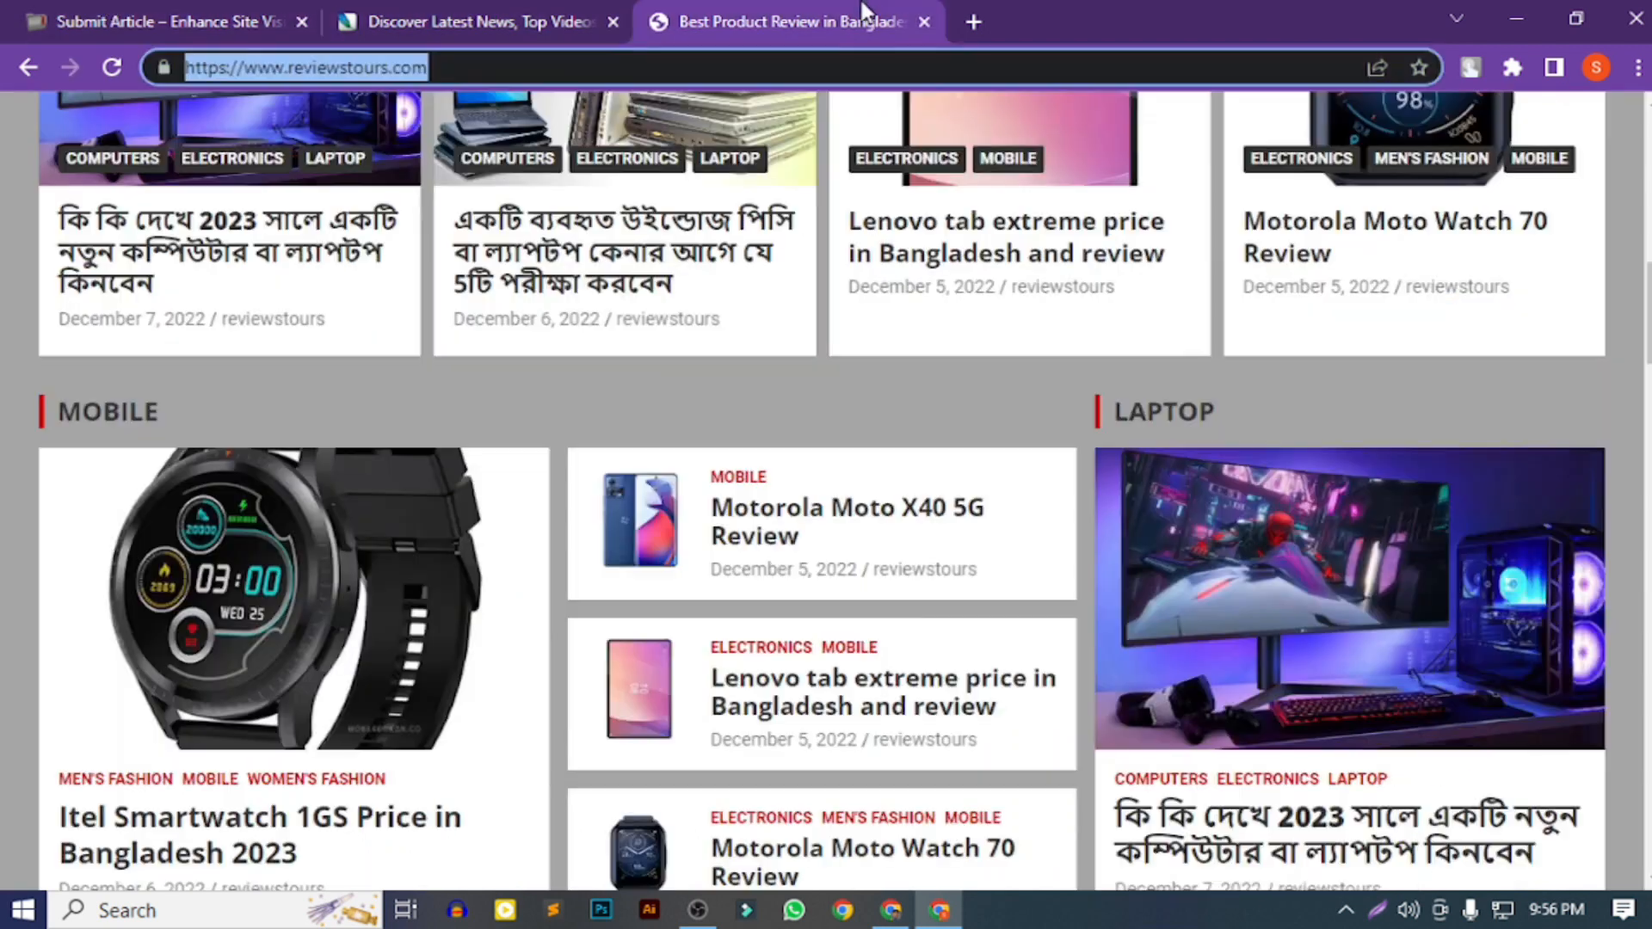
scroll(596, 416, up, 6)
scroll(595, 415, up, 7)
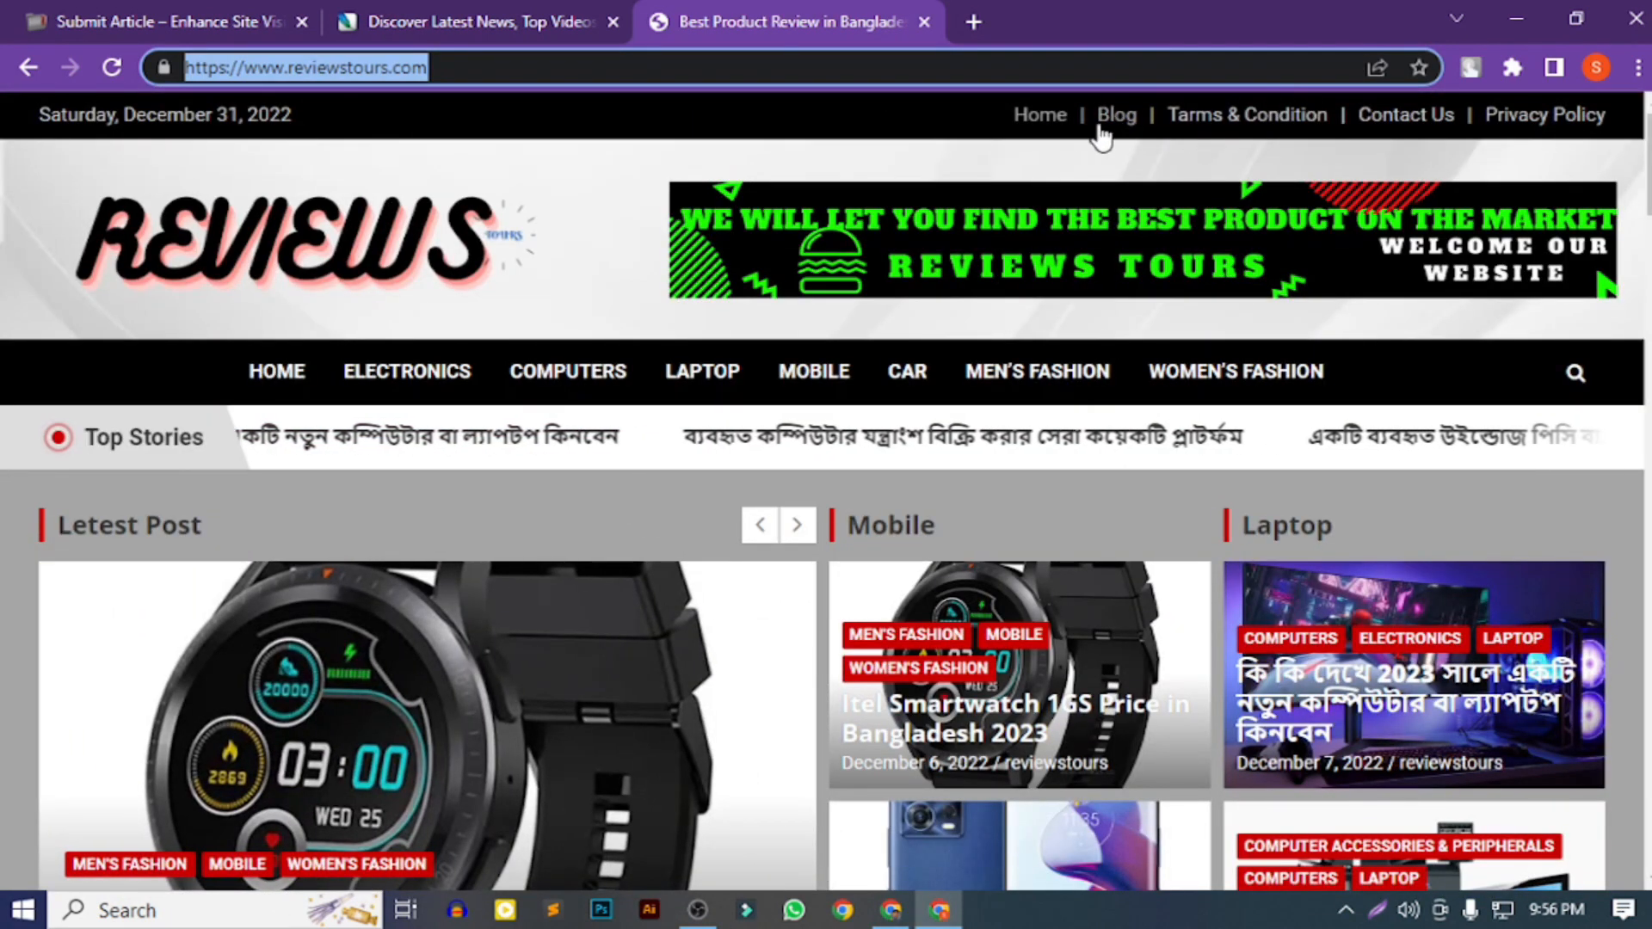
click(193, 23)
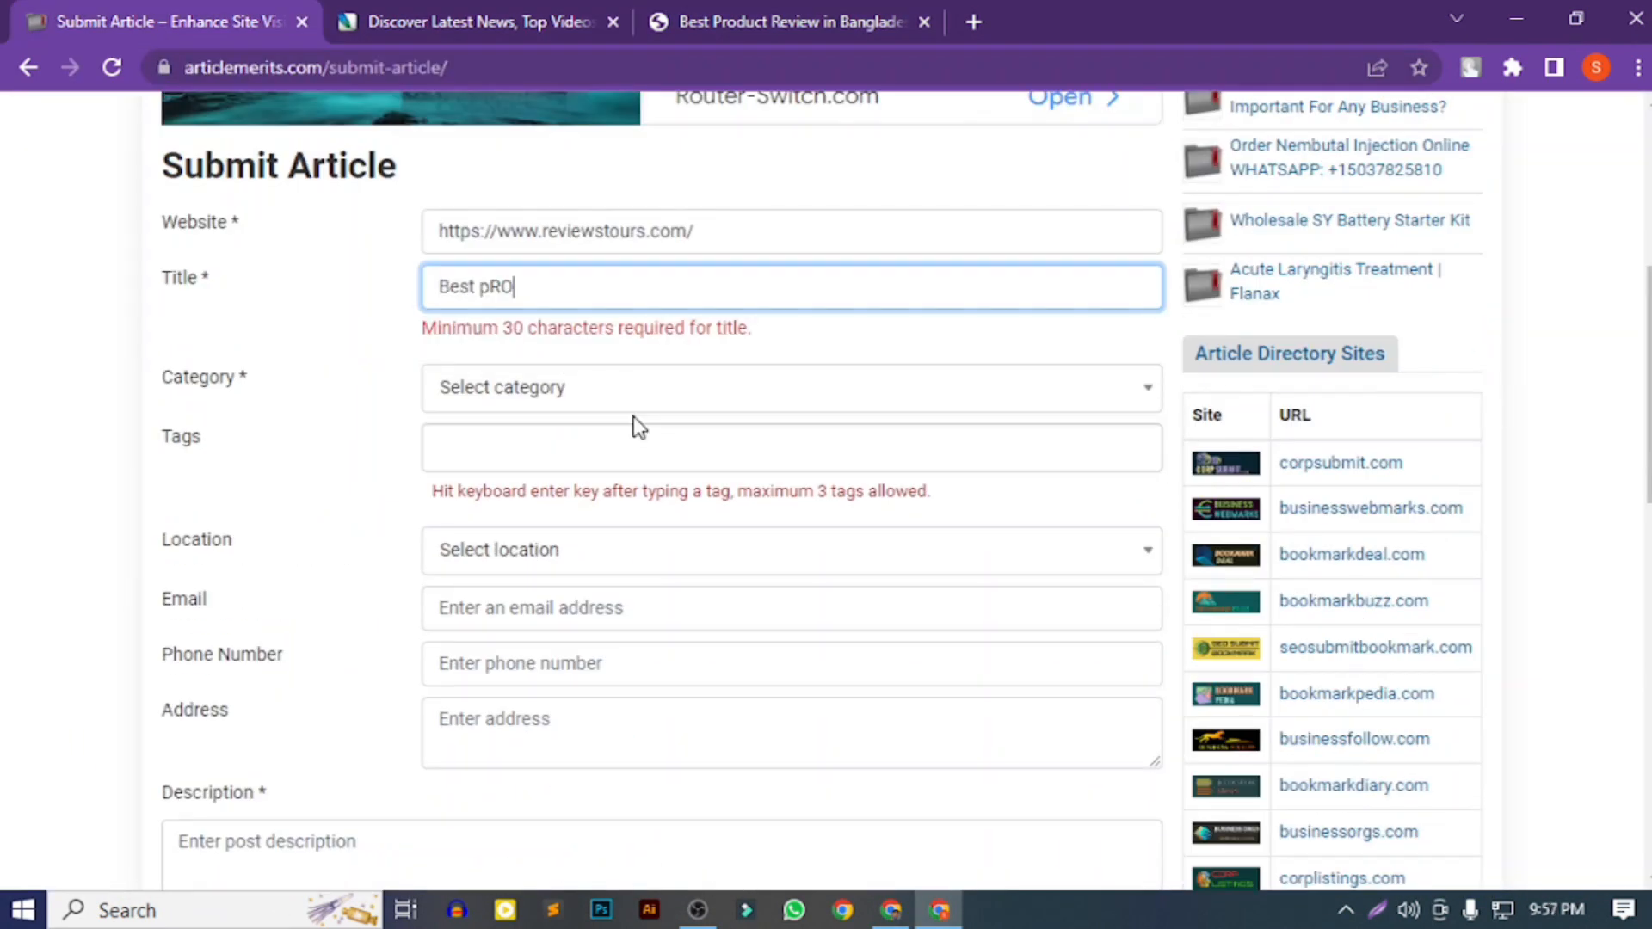
key(BackSpace)
key(BackSpace)
text(roduct Review Website in the world)
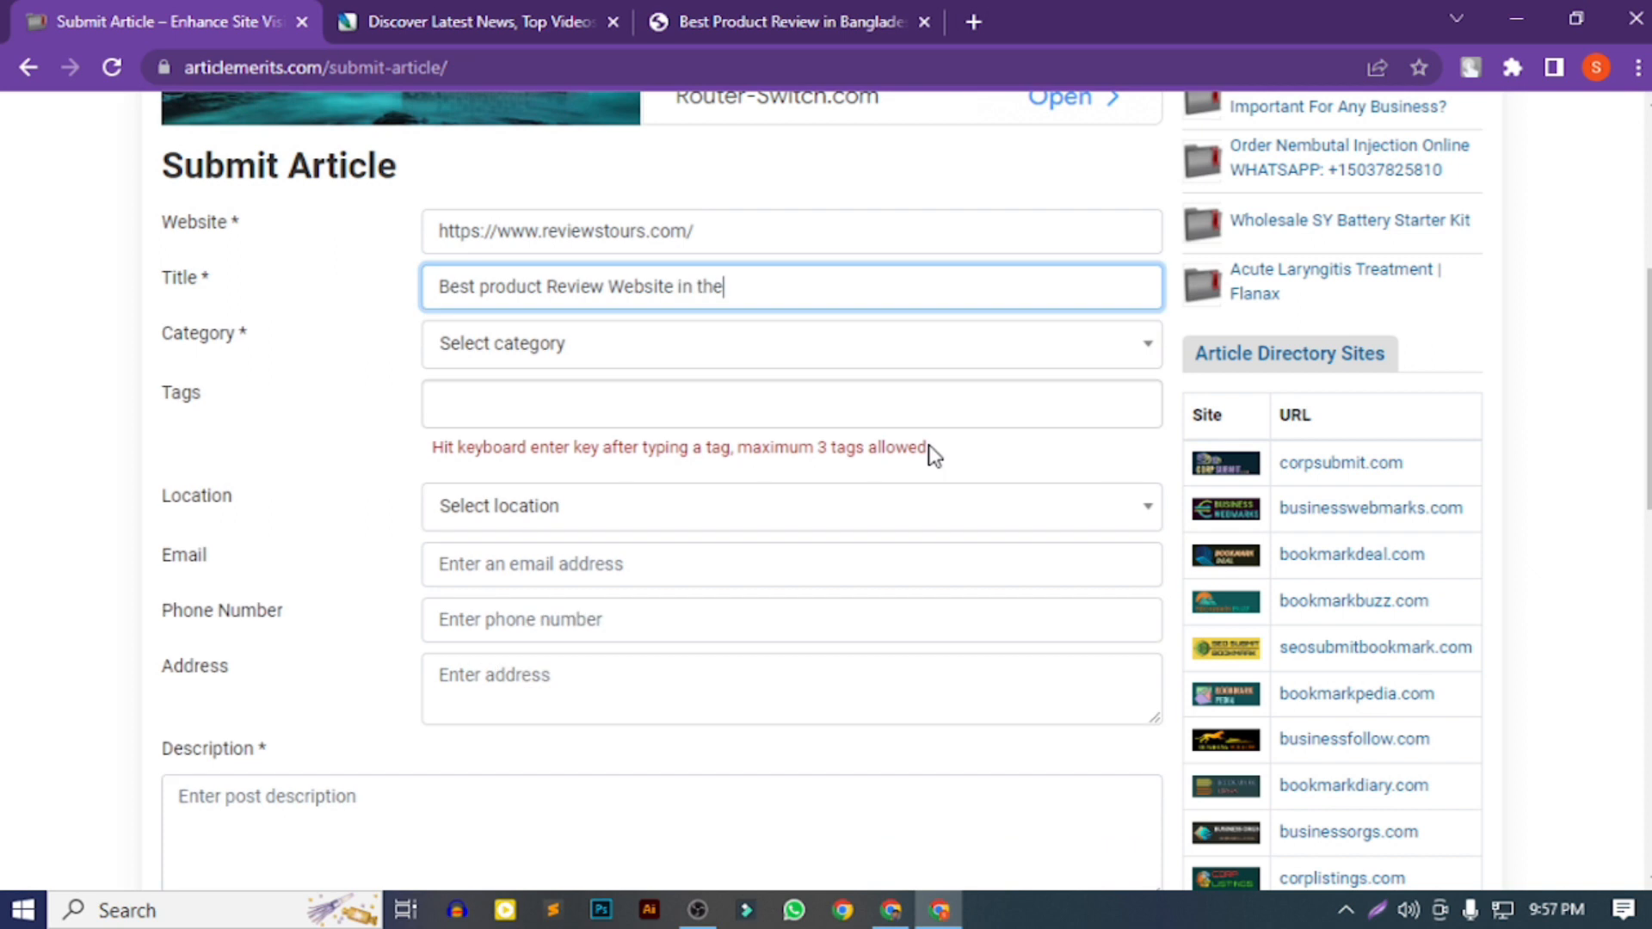
click(712, 377)
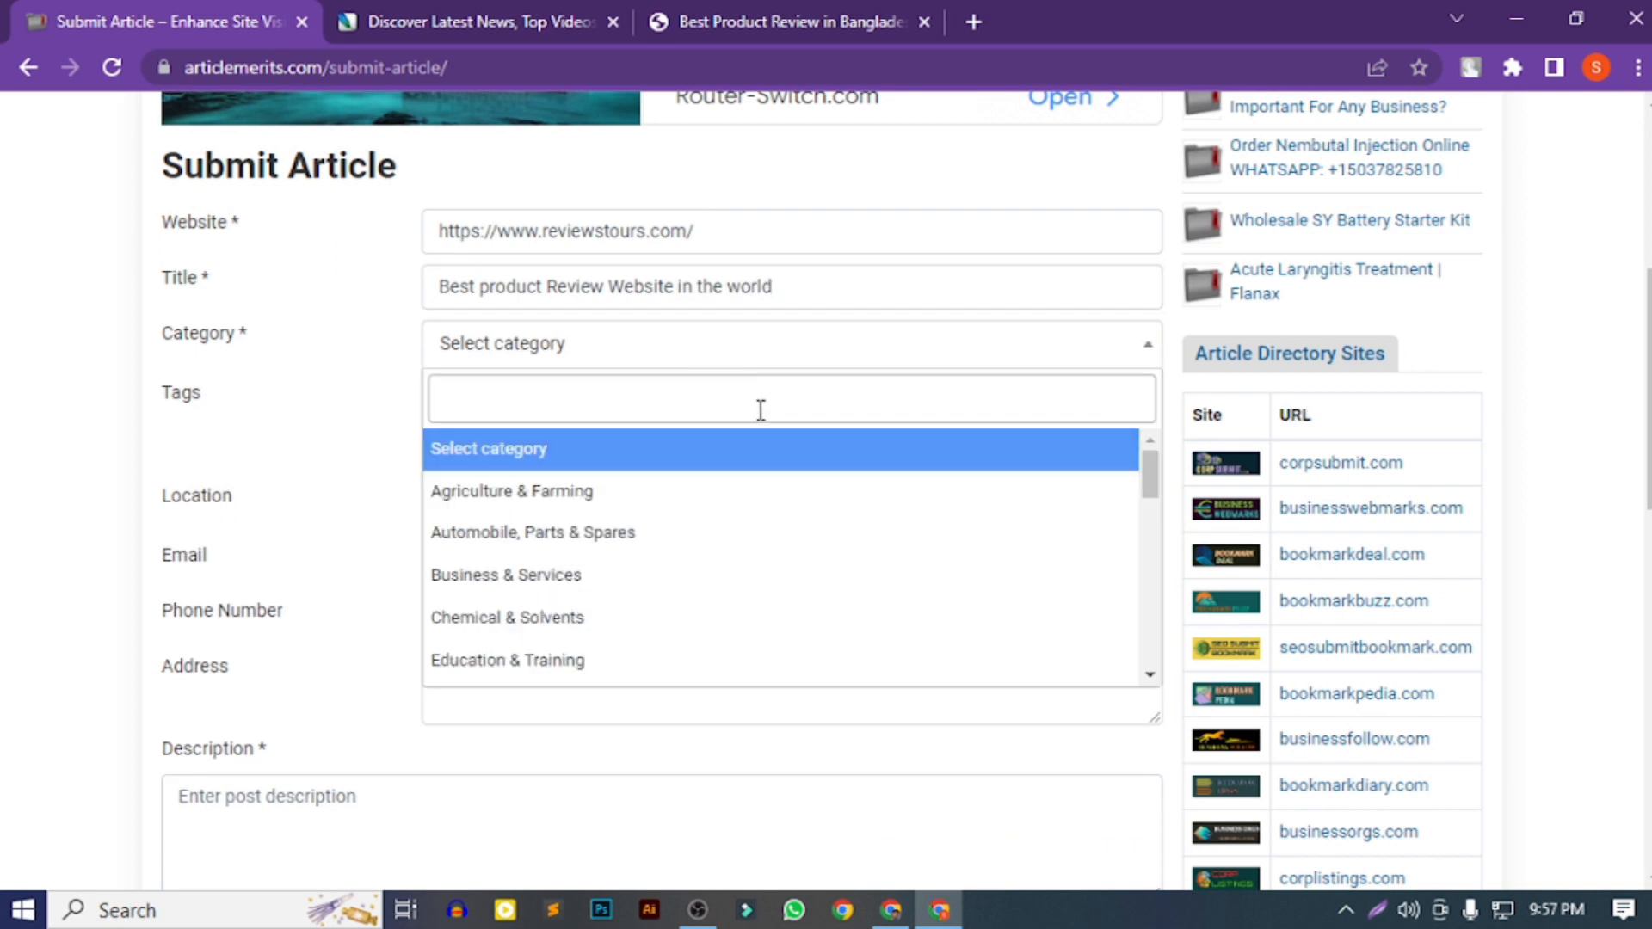
text(bal)
key(BackSpace)
key(BackSpace)
key(BackSpace)
text(ban)
key(BackSpace)
key(BackSpace)
key(BackSpace)
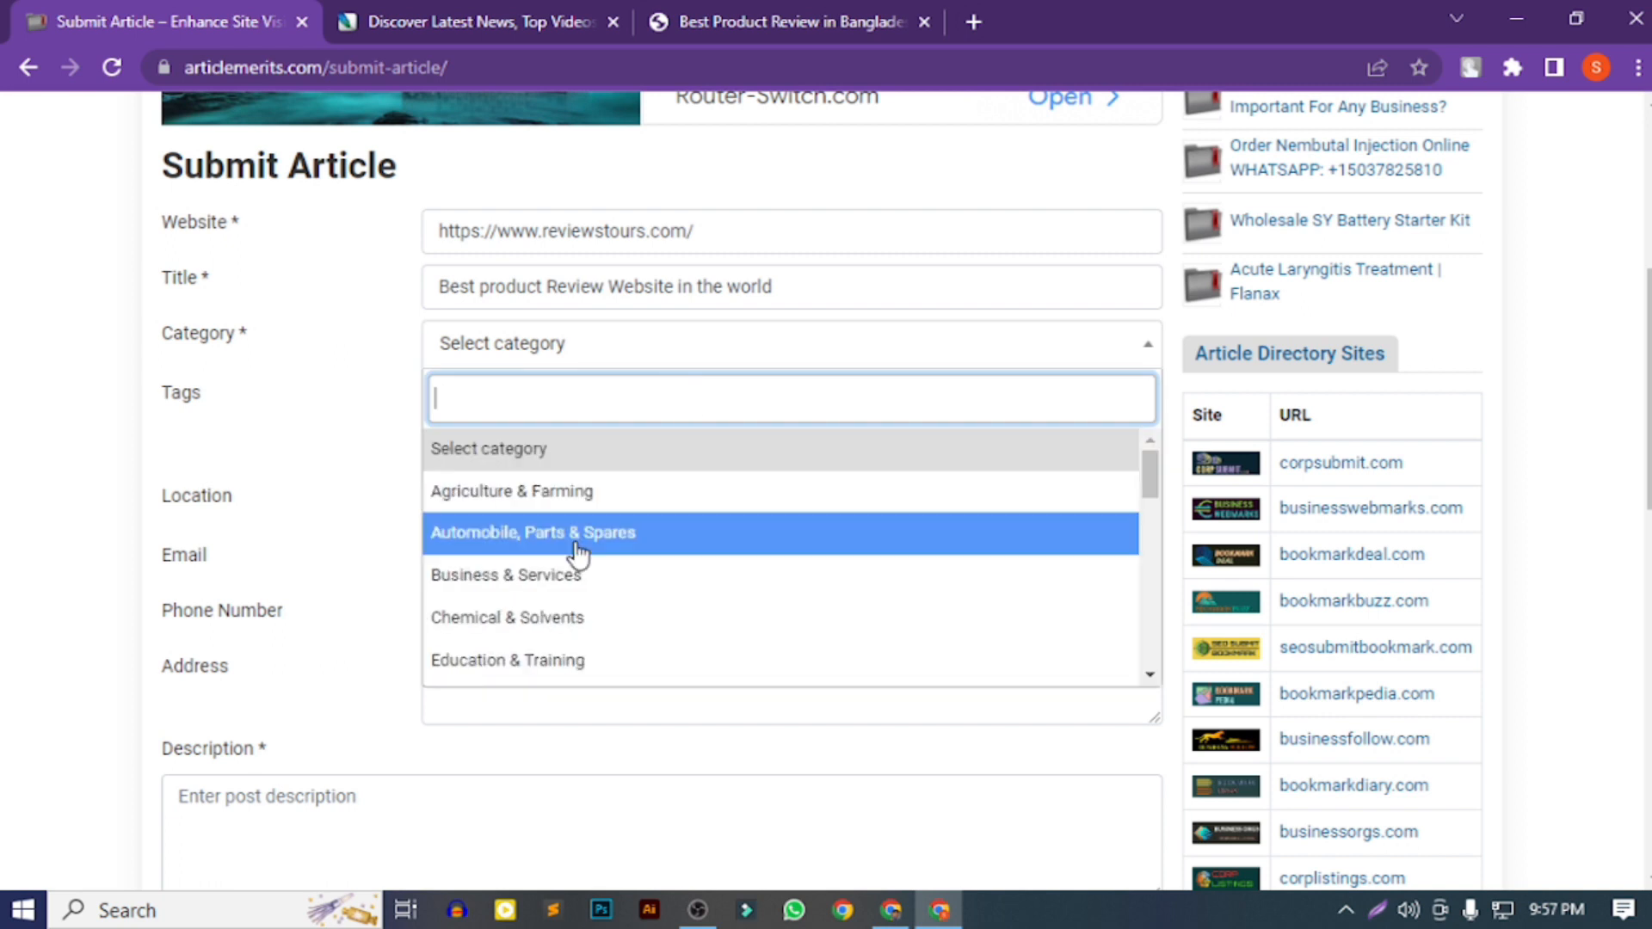
click(937, 435)
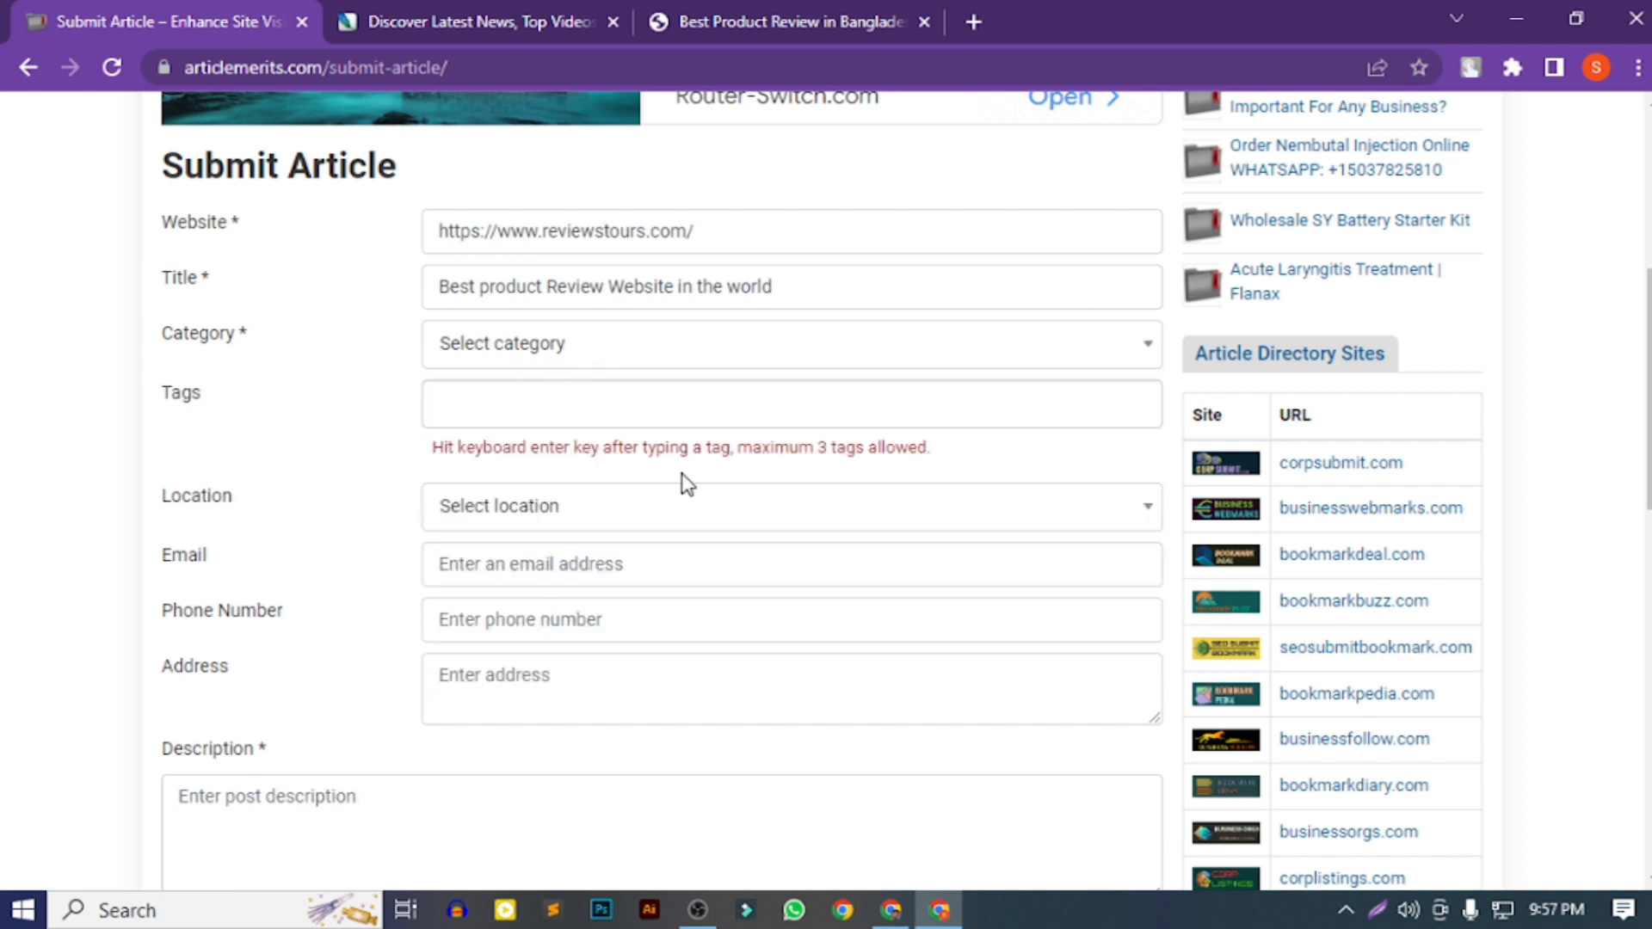
- Set the article's category to Mobile & Laptops
click(1160, 353)
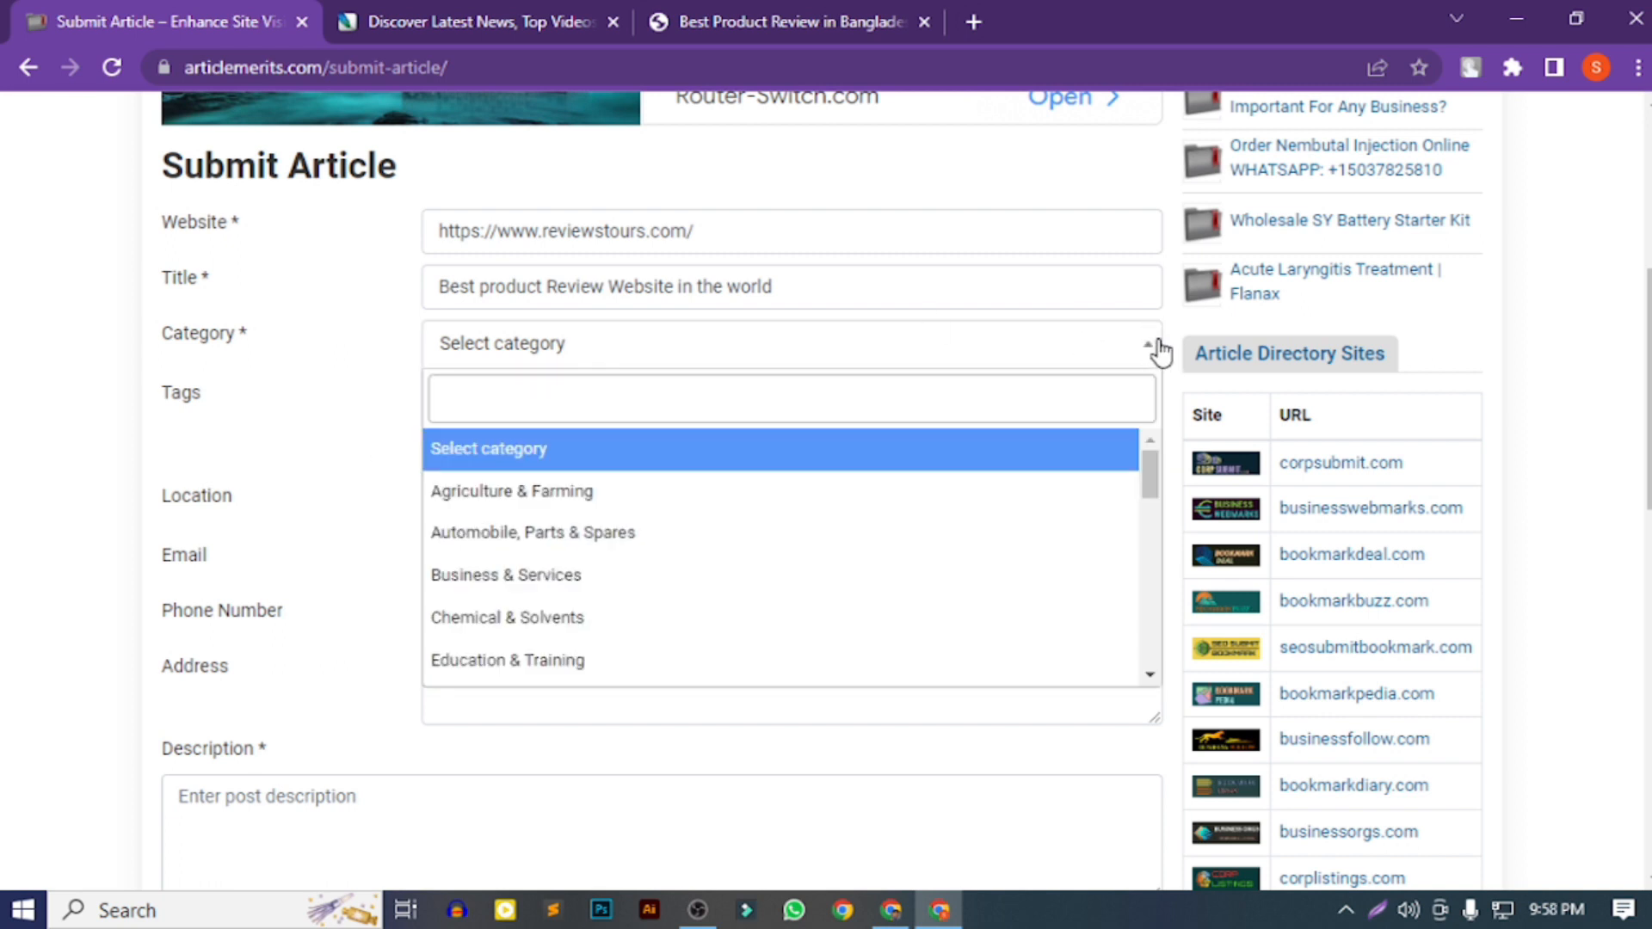
scroll(740, 489, down, 3)
scroll(756, 487, down, 5)
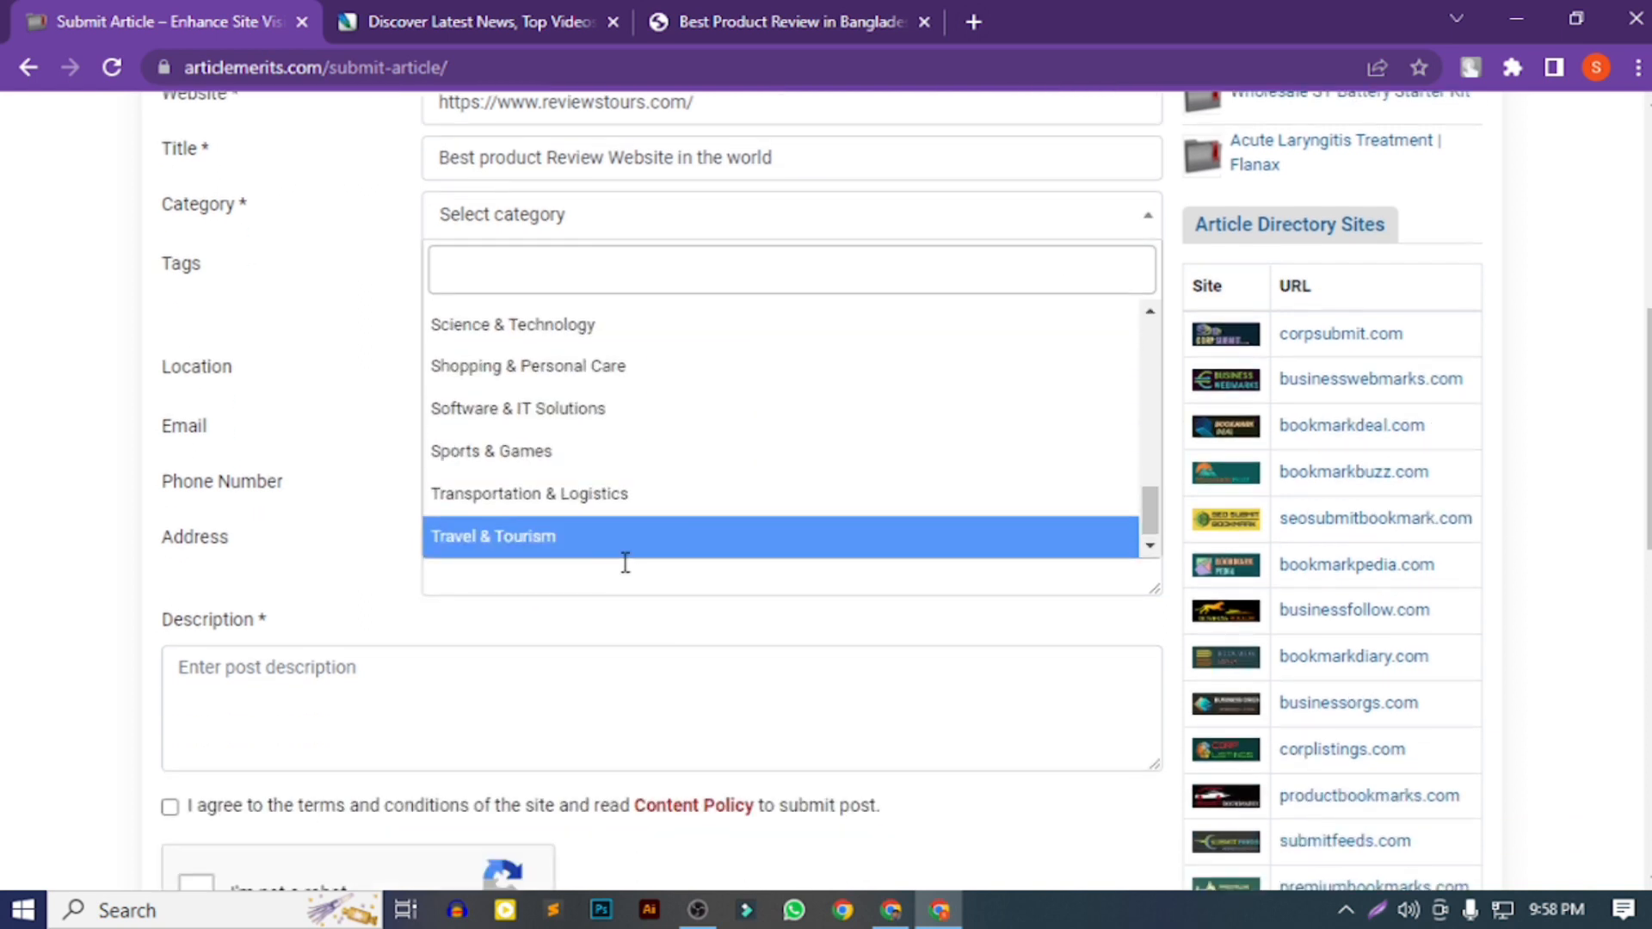
scroll(605, 534, up, 8)
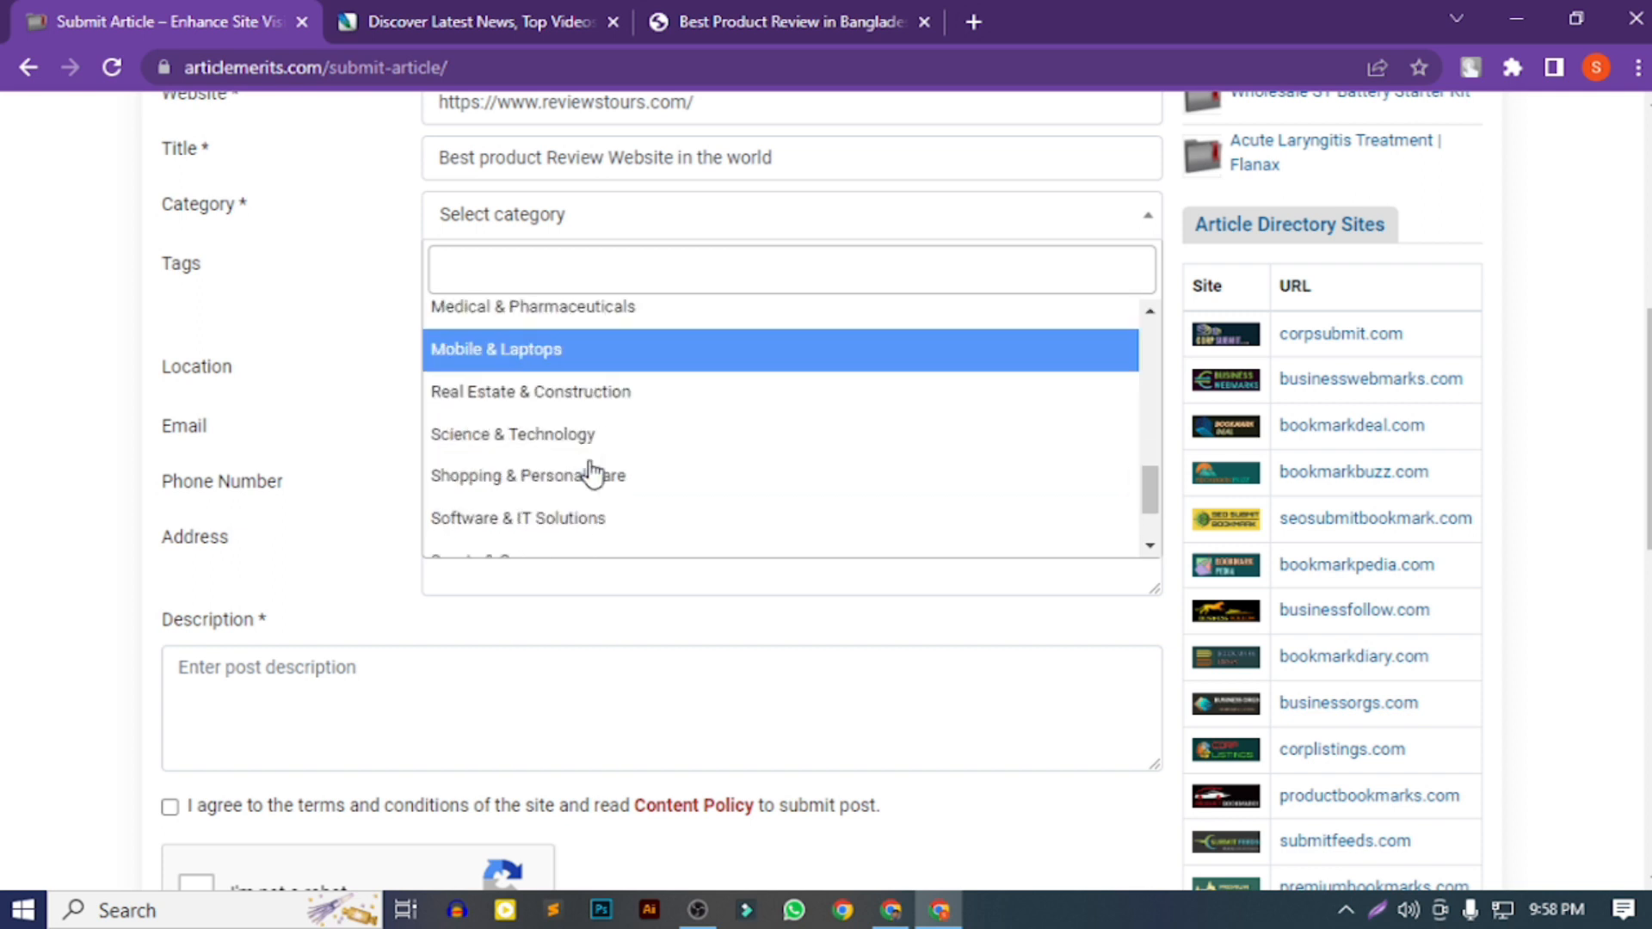
scroll(670, 380, up, 5)
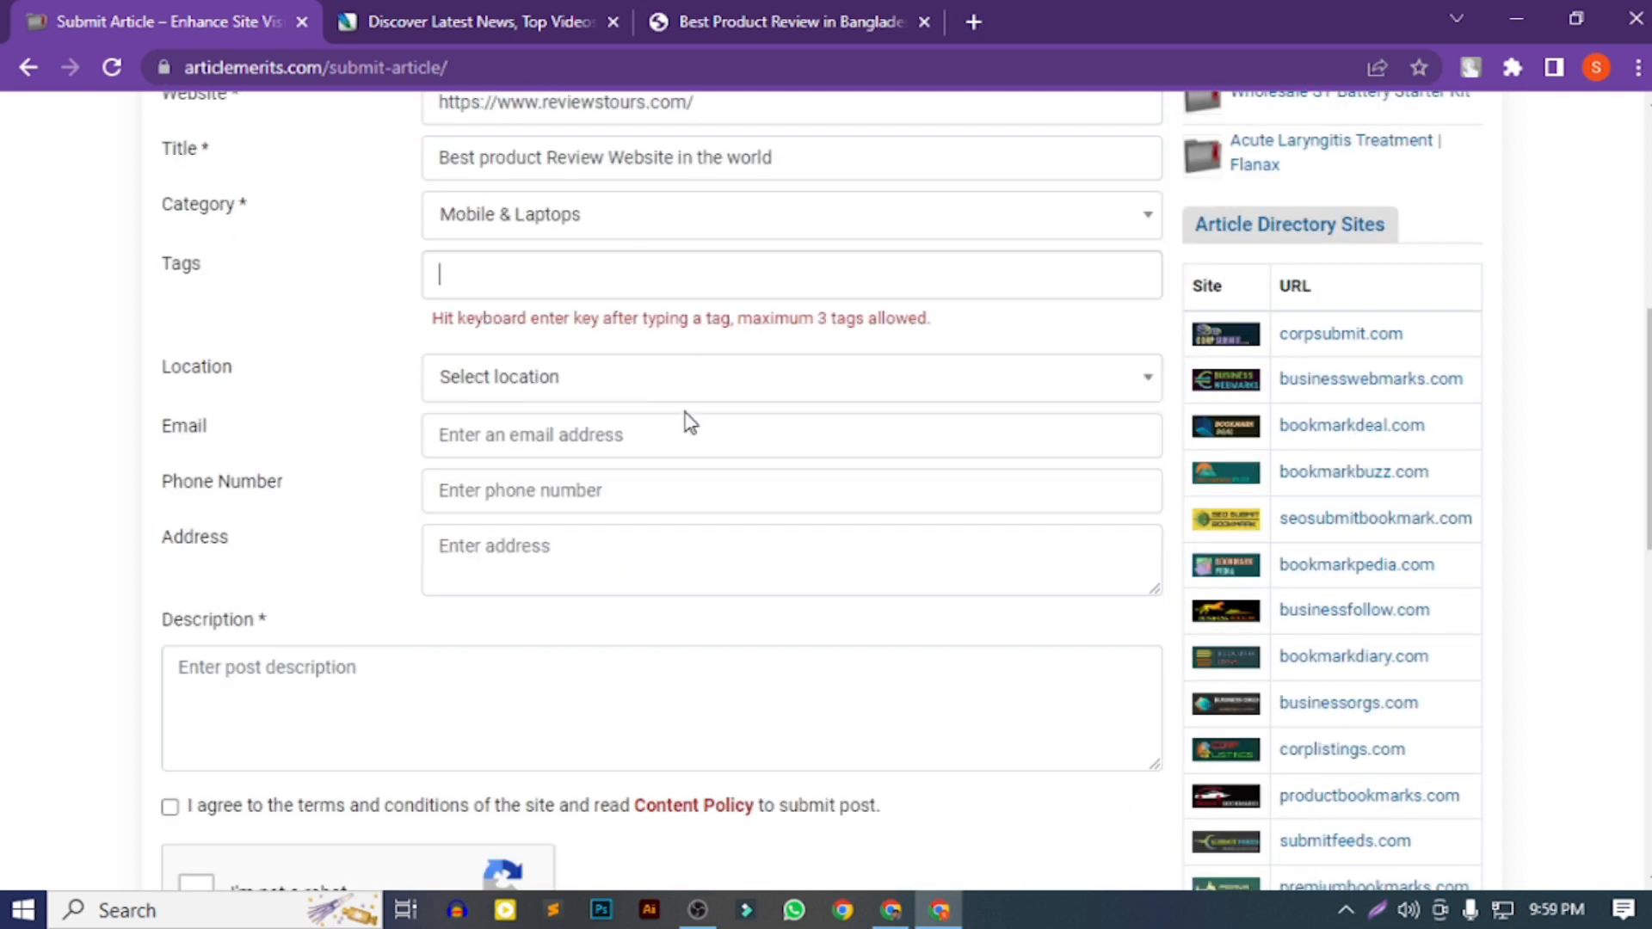
- Add the three tags "product review", "review for customer" and "best product review in ht" to the article
text(product review)
key(Return)
text(review for customer)
key(Return)
text(best product review in ht)
key(Return)
- Set the article's location to Bangladesh
click(961, 425)
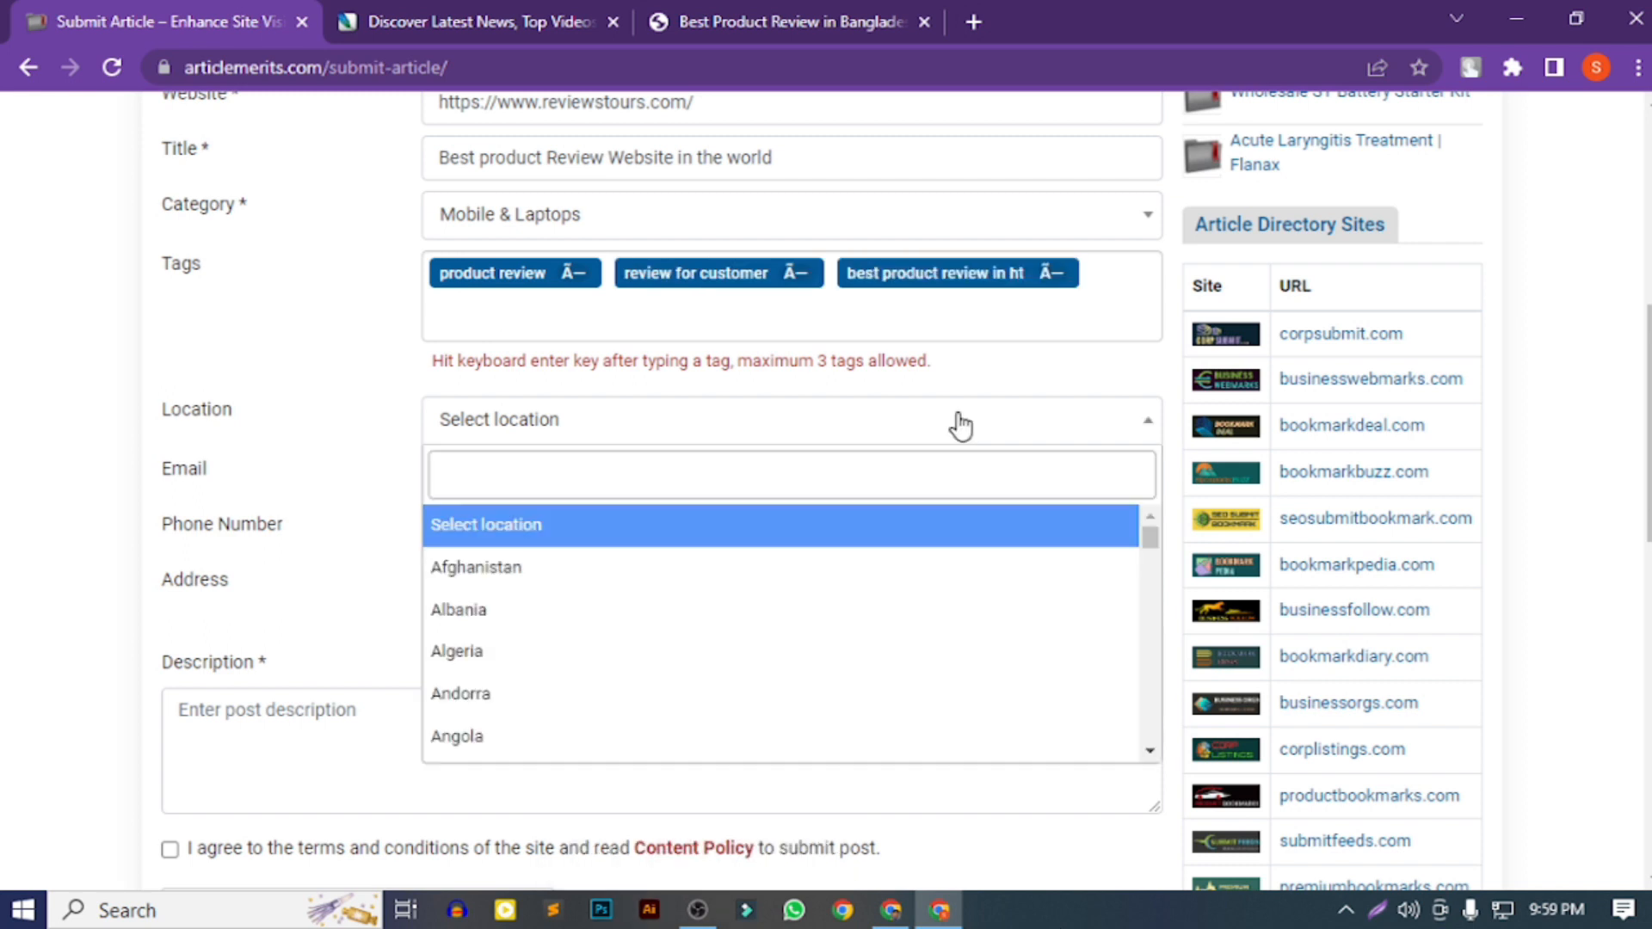
scroll(662, 597, down, 3)
scroll(658, 598, down, 2)
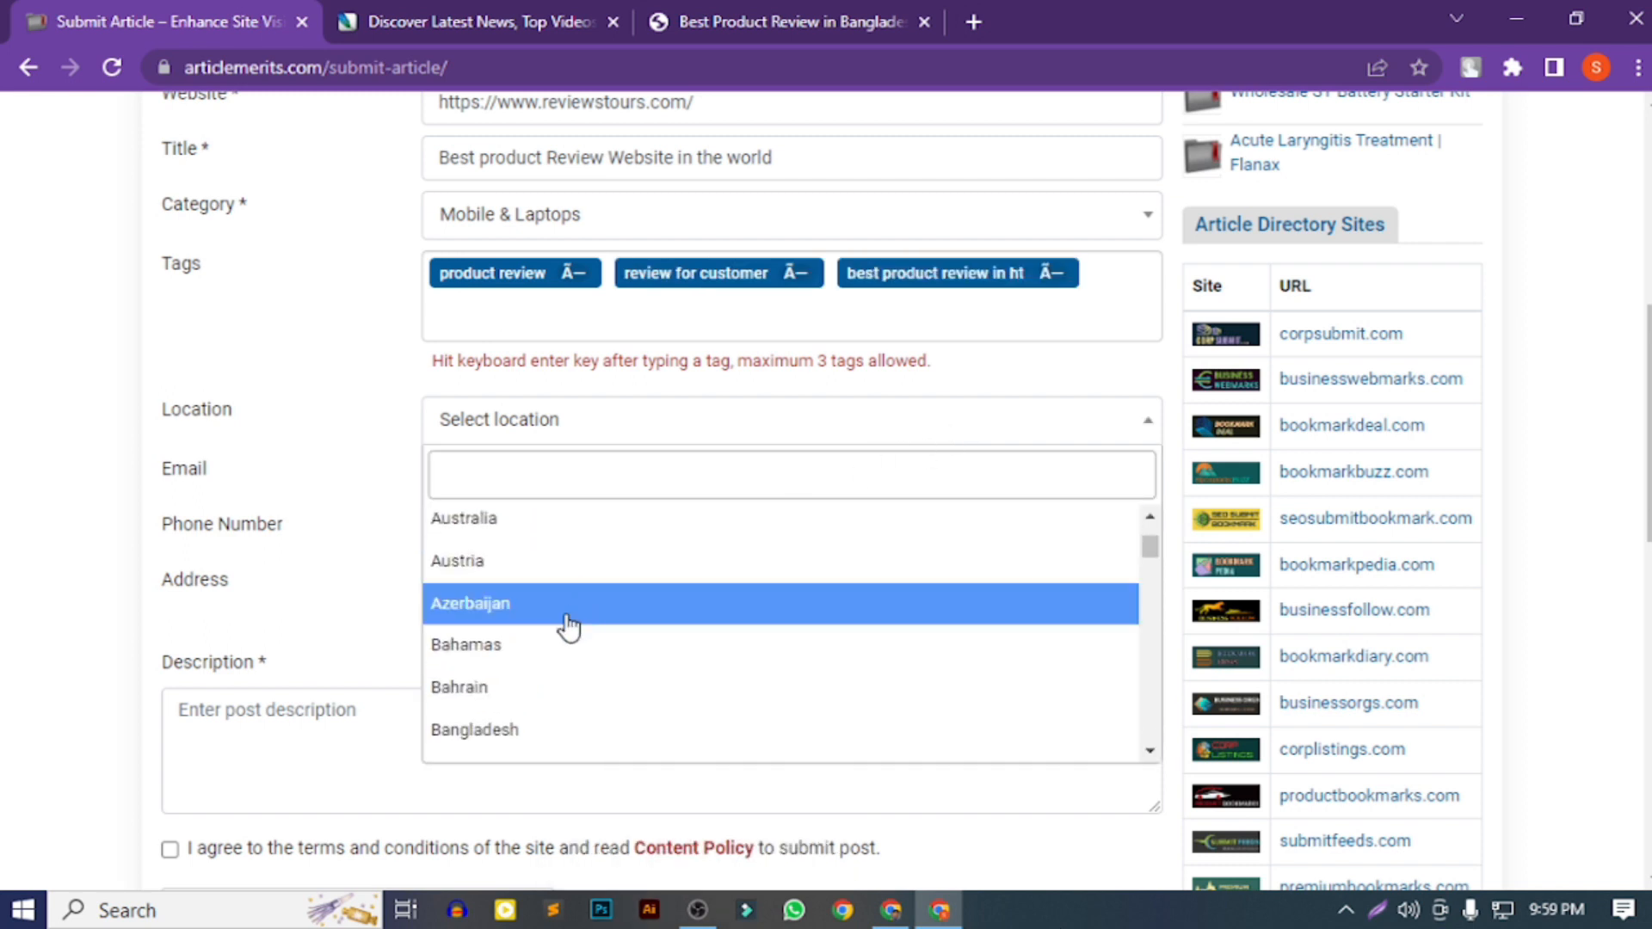
click(551, 726)
- Fill in the contact's e-mail and phone number in the article form
click(512, 471)
scroll(511, 471, up, 3)
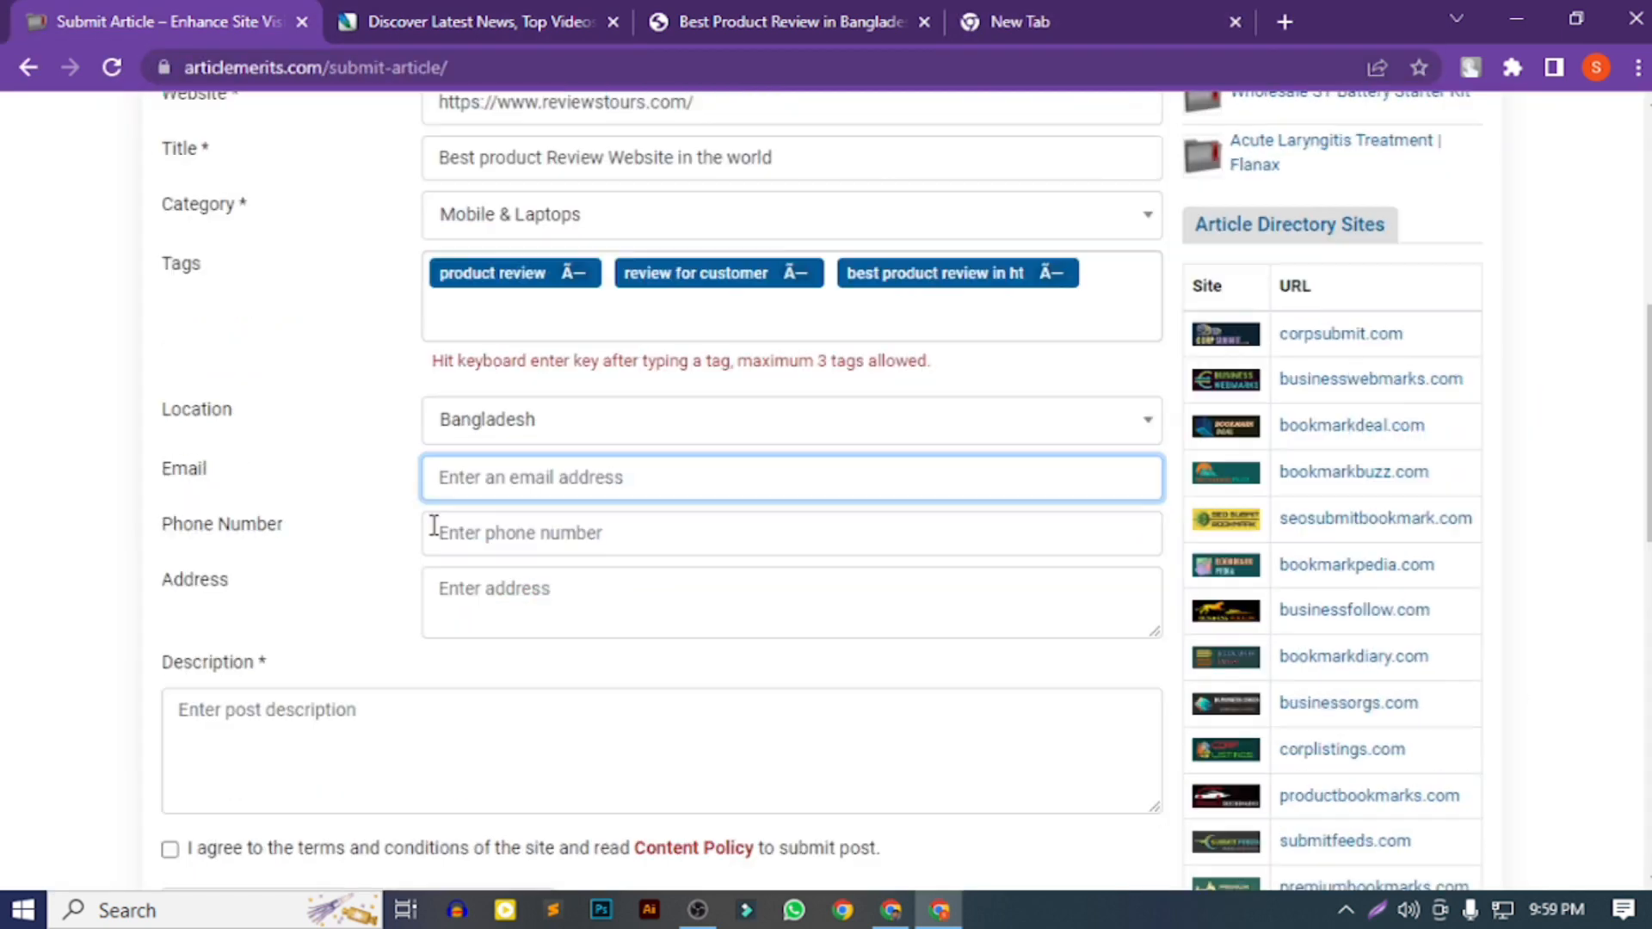
key(ctrl+v)
click(536, 533)
text(01777)
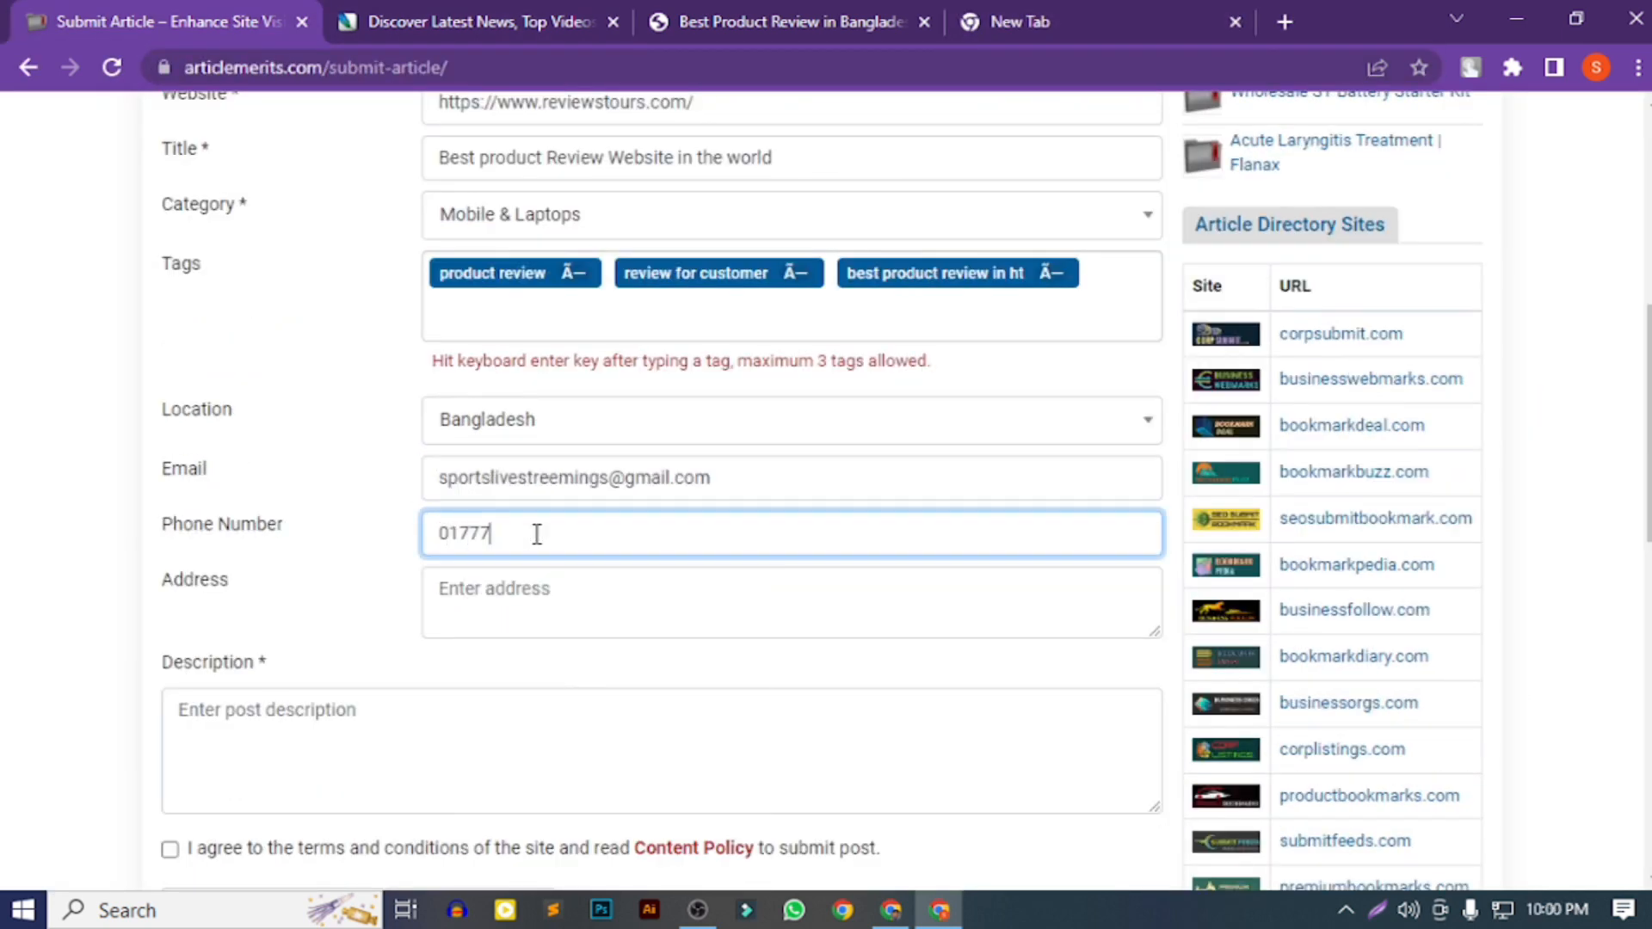
- Enter the contact's address in the article form
click(644, 588)
scroll(641, 589, down, 3)
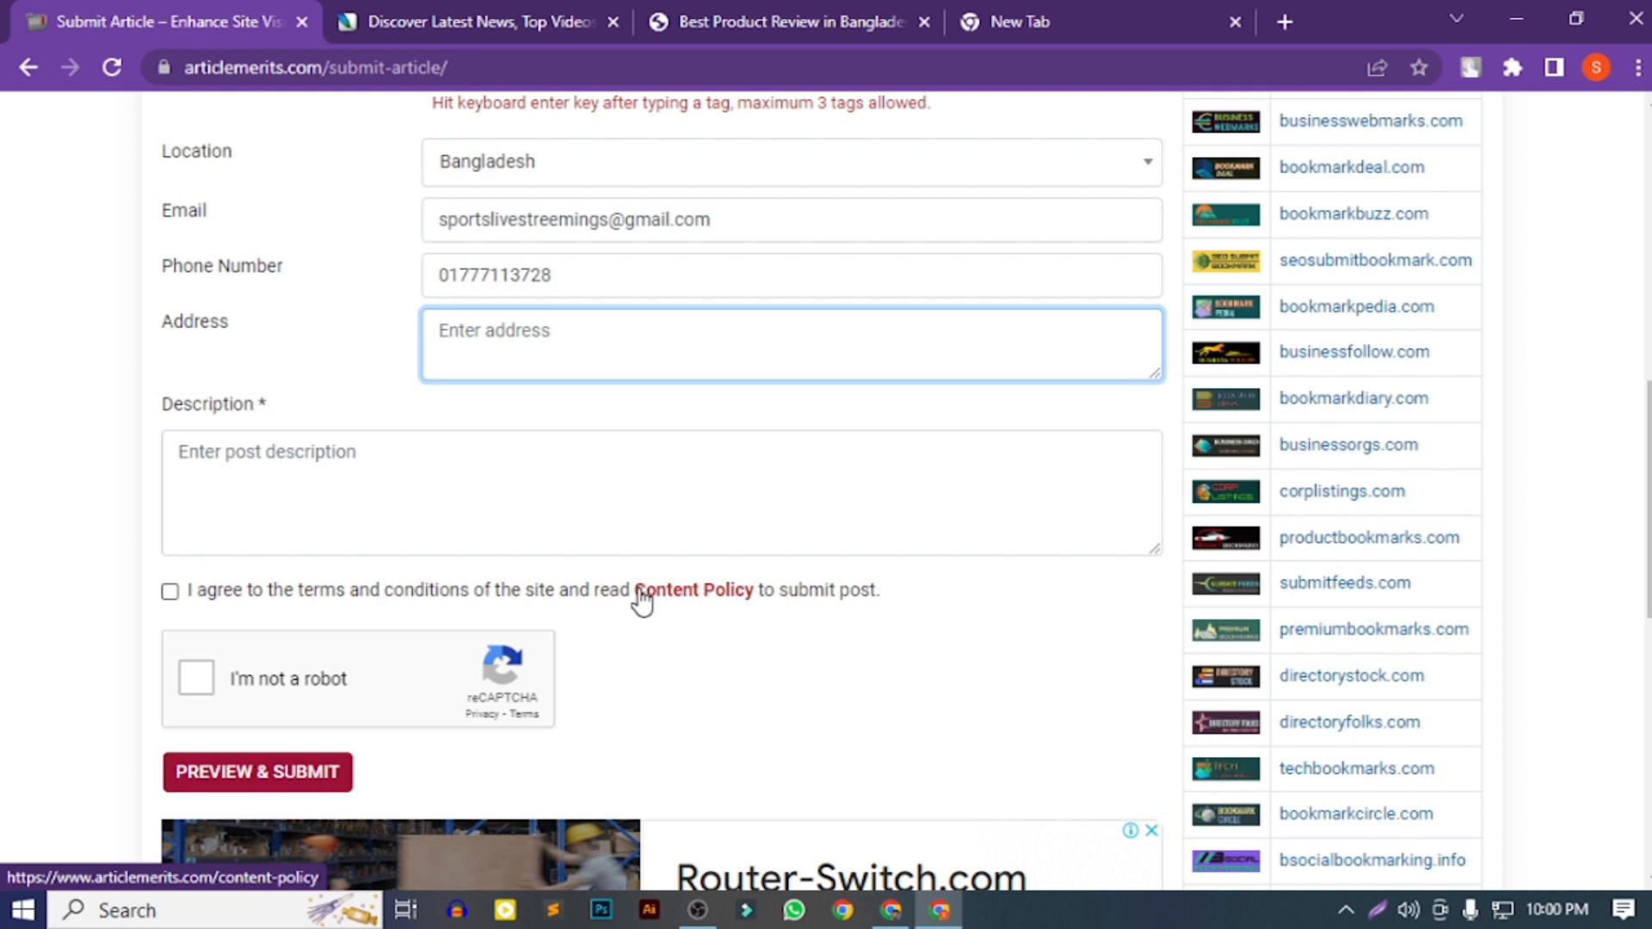
text(Dhaka Bangla)
text(desh)
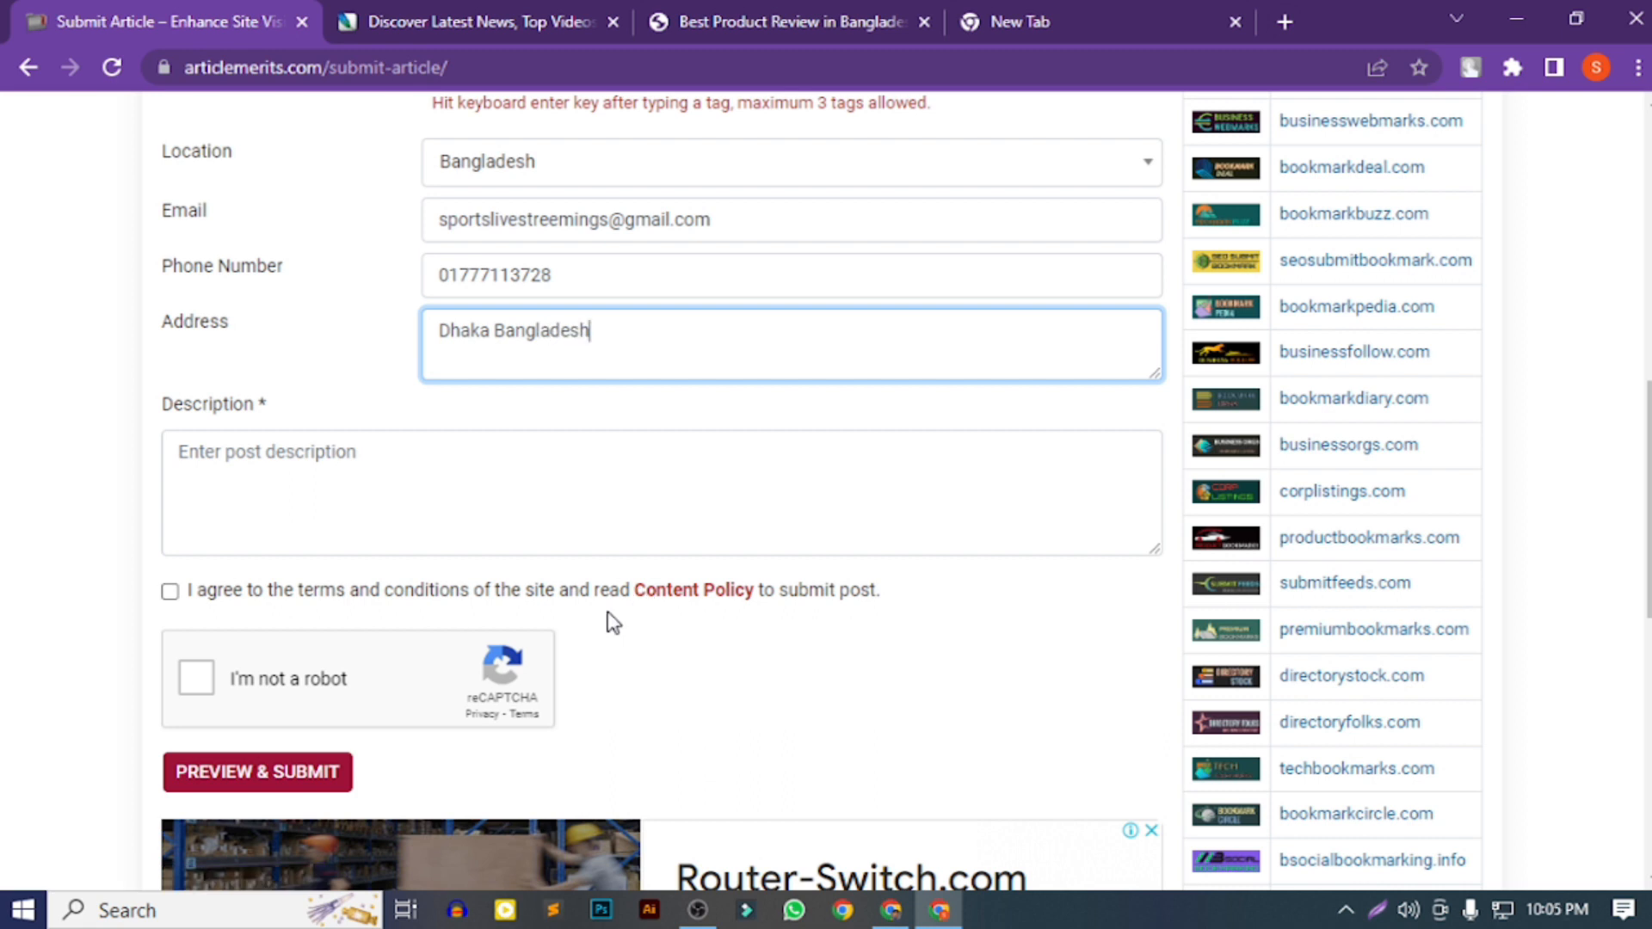
- Copy the "About our website" text from the review site's footer and paste it as the article's description
click(410, 479)
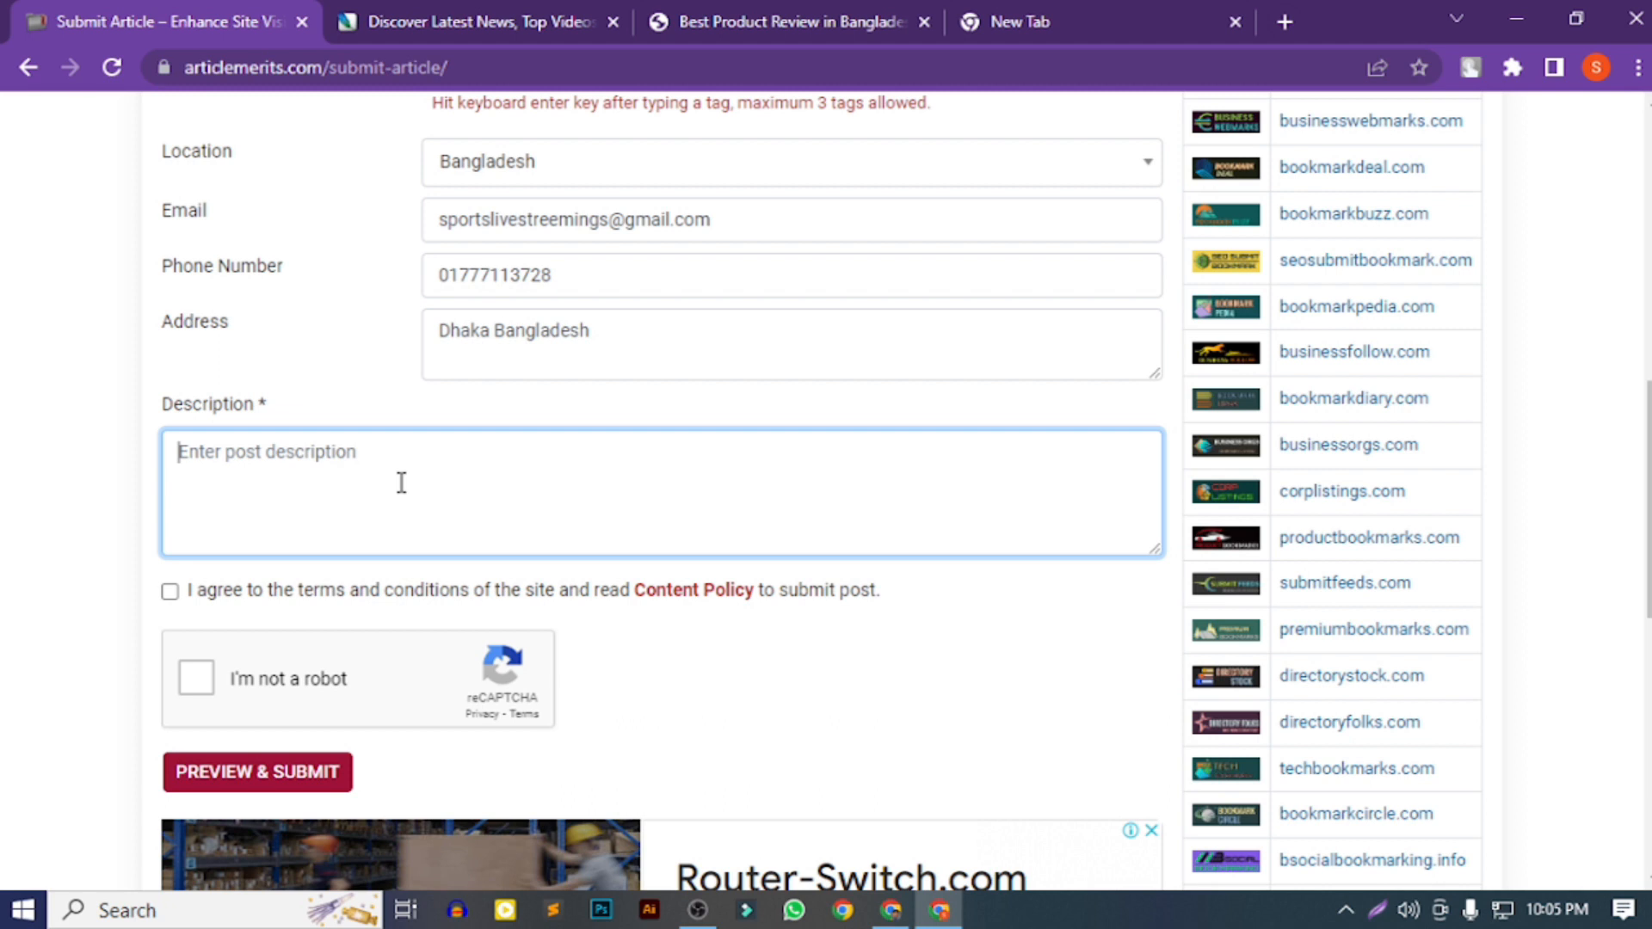
scroll(417, 506, down, 3)
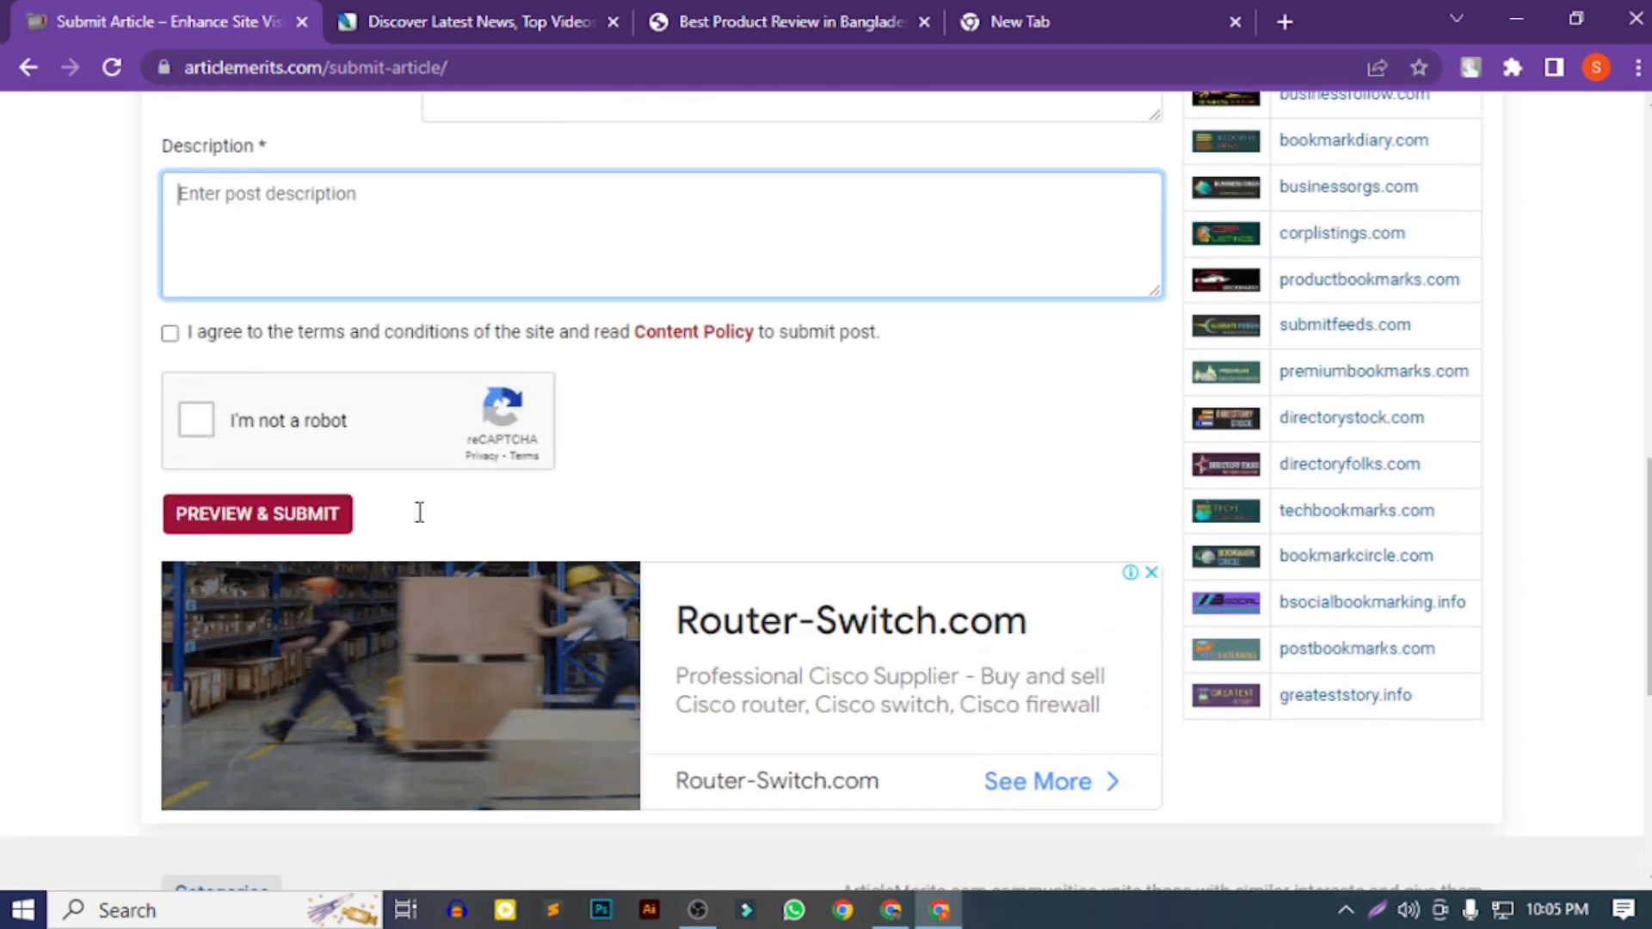
click(791, 11)
scroll(483, 694, down, 15)
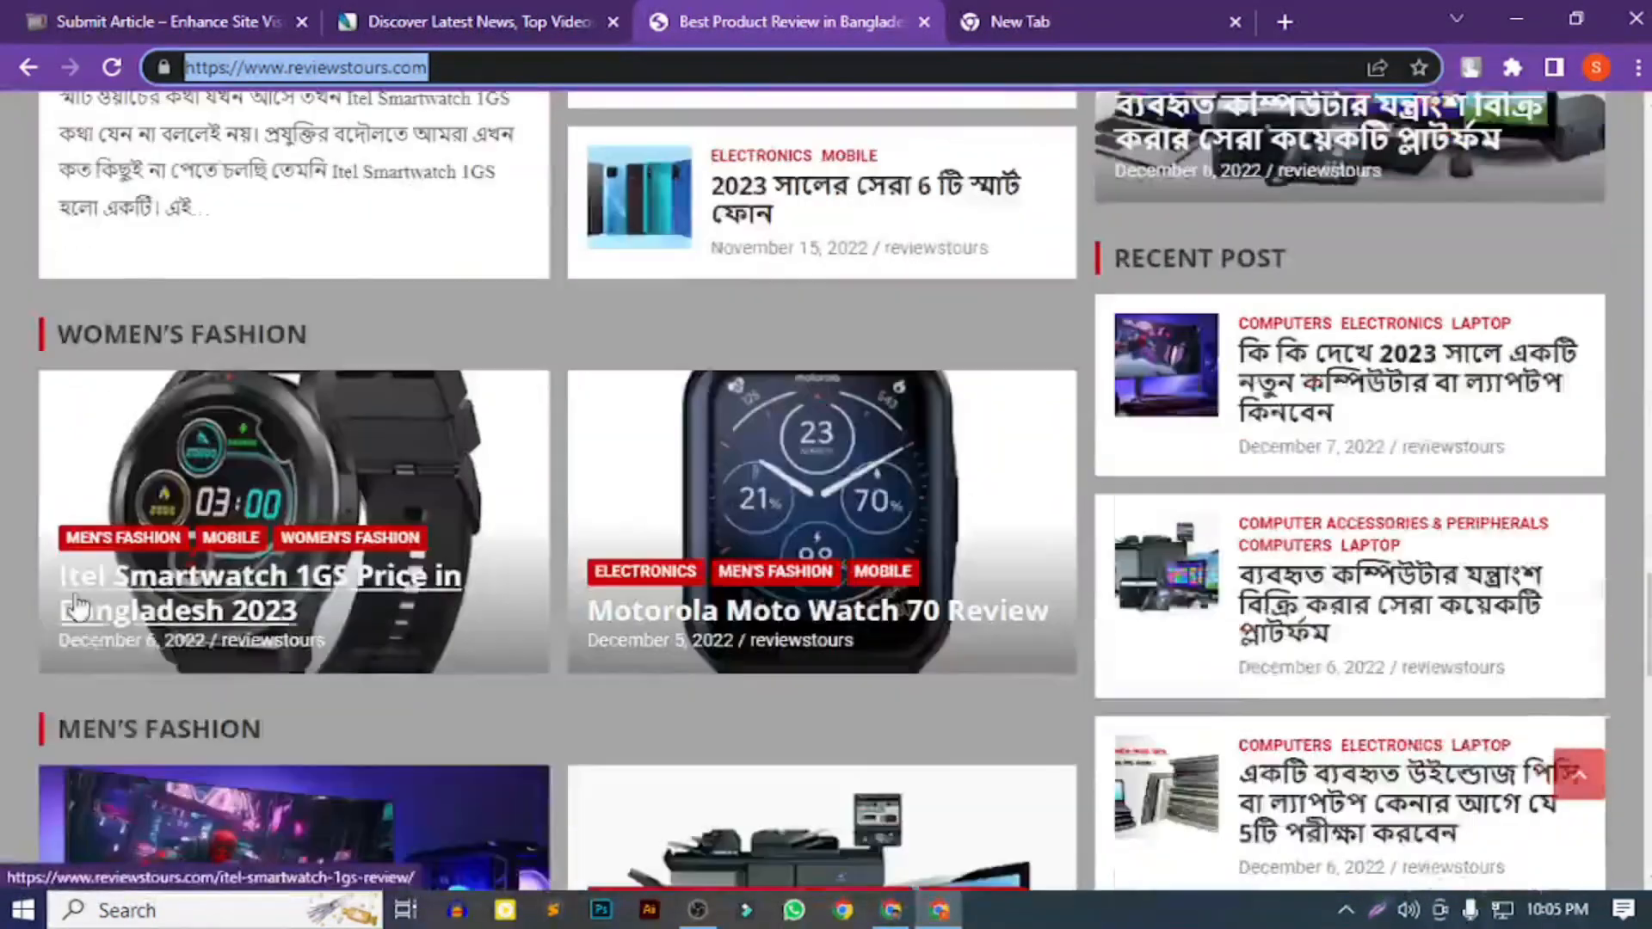
scroll(78, 615, down, 10)
drag(39, 249, 280, 675)
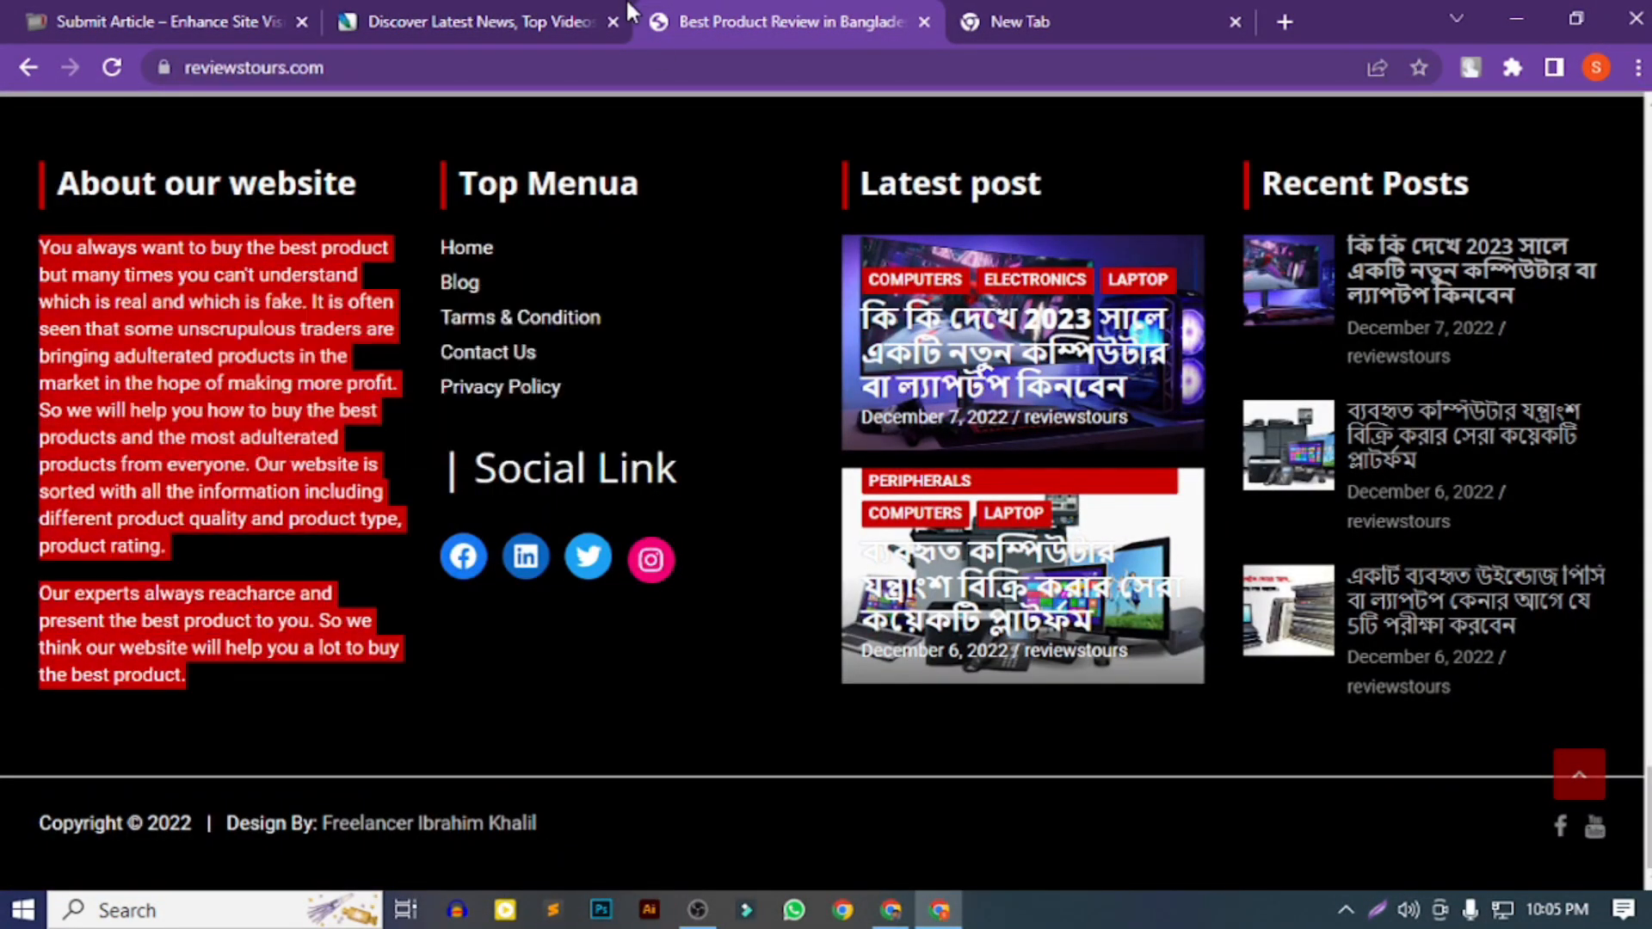
click(164, 22)
right_click(326, 211)
click(386, 408)
- Agree to the terms and conditions, complete the robot check, and submit the article
click(170, 333)
right_click(354, 250)
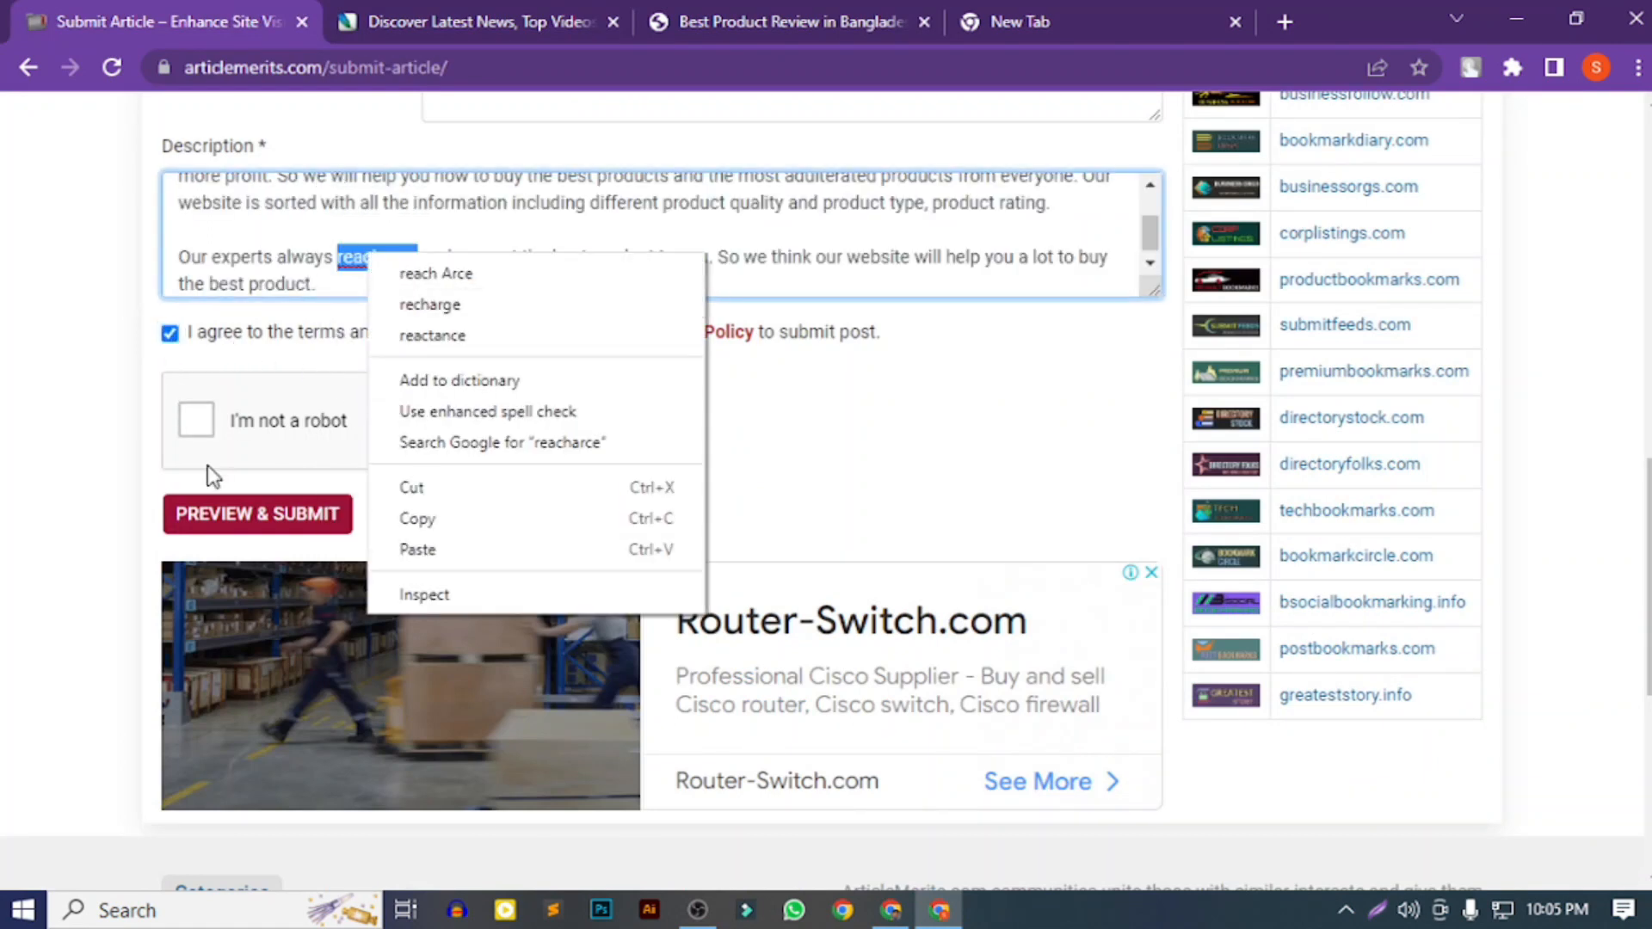
scroll(325, 468, down, 5)
scroll(706, 372, down, 1)
scroll(634, 560, up, 5)
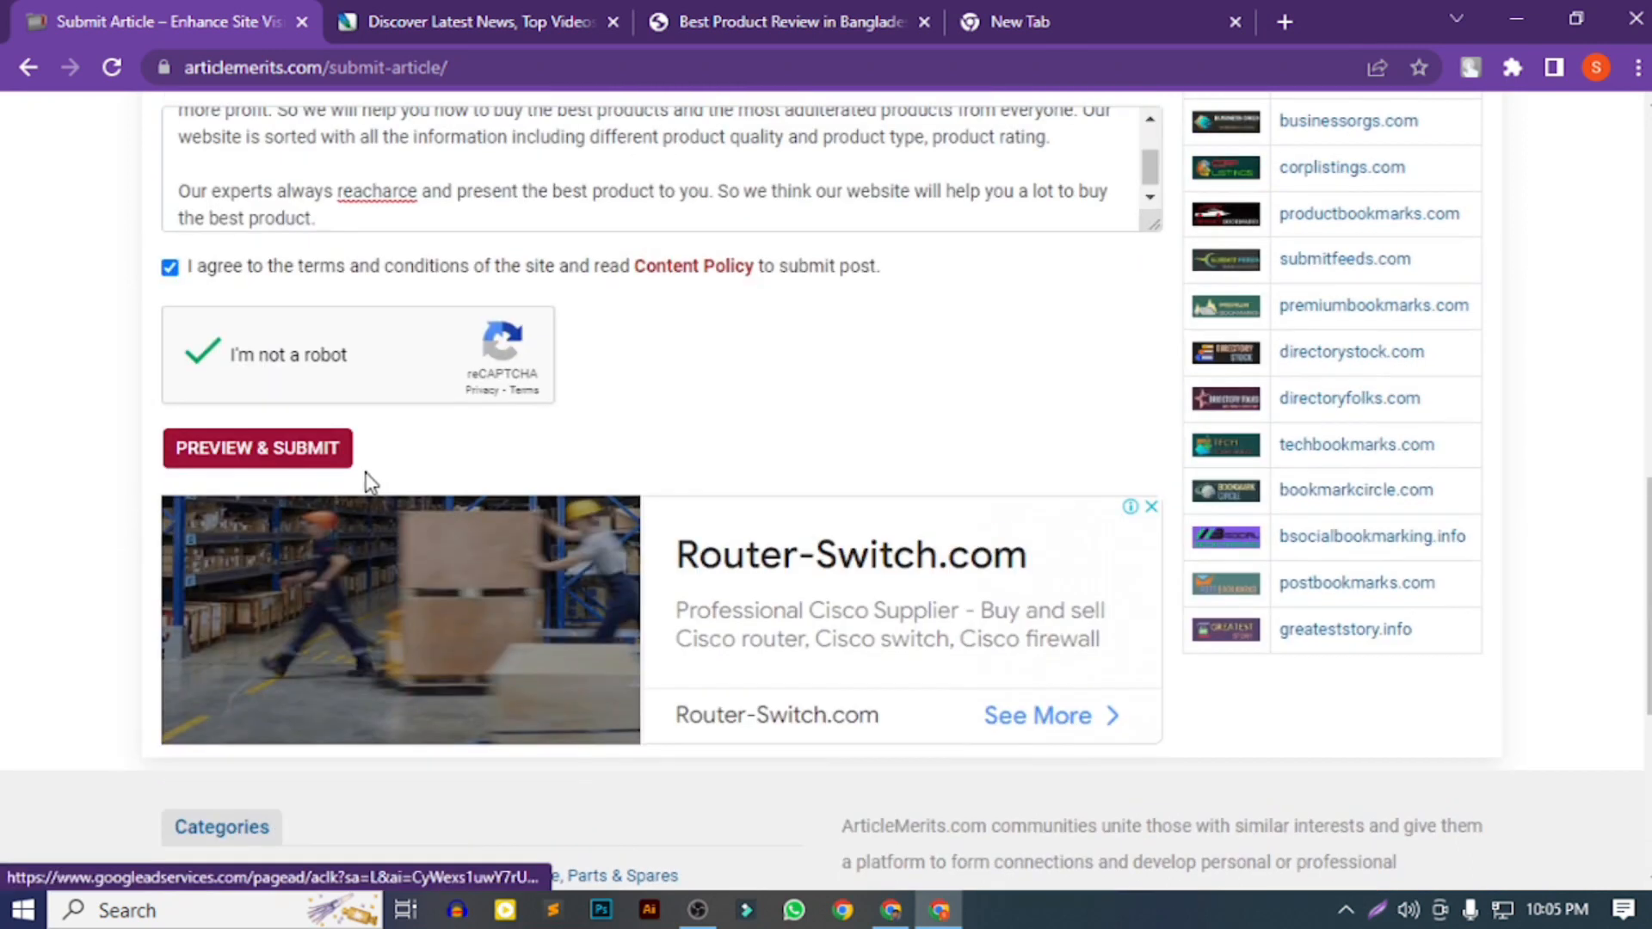
click(281, 464)
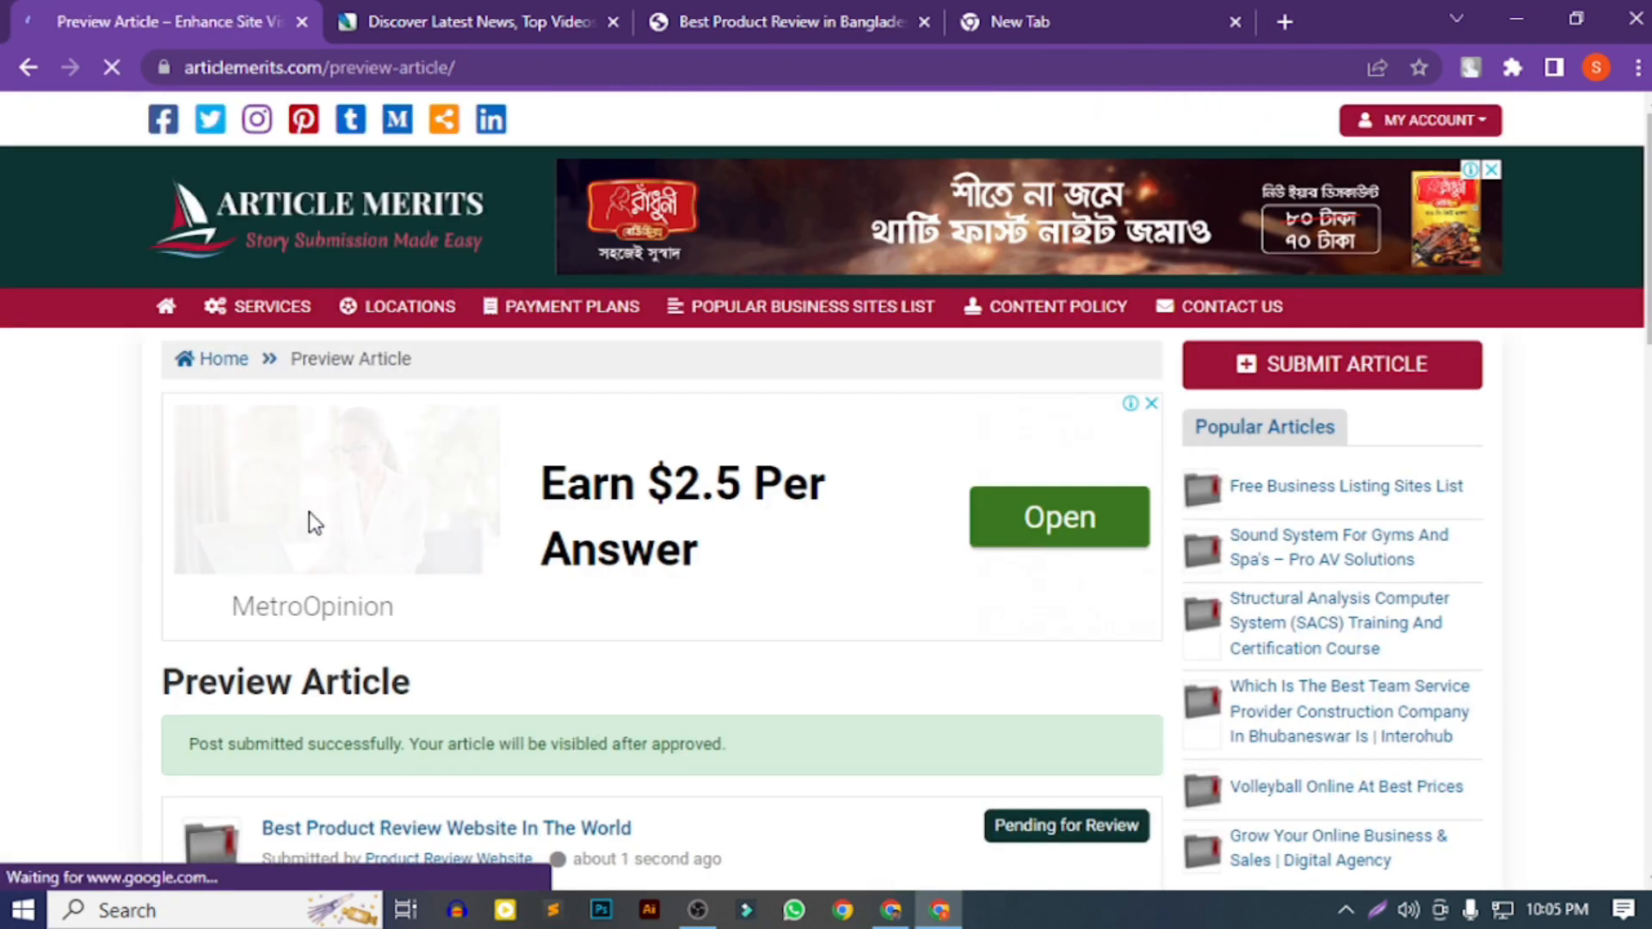
- Look over the submitted article's preview and check its website link in a new tab
scroll(482, 551, down, 3)
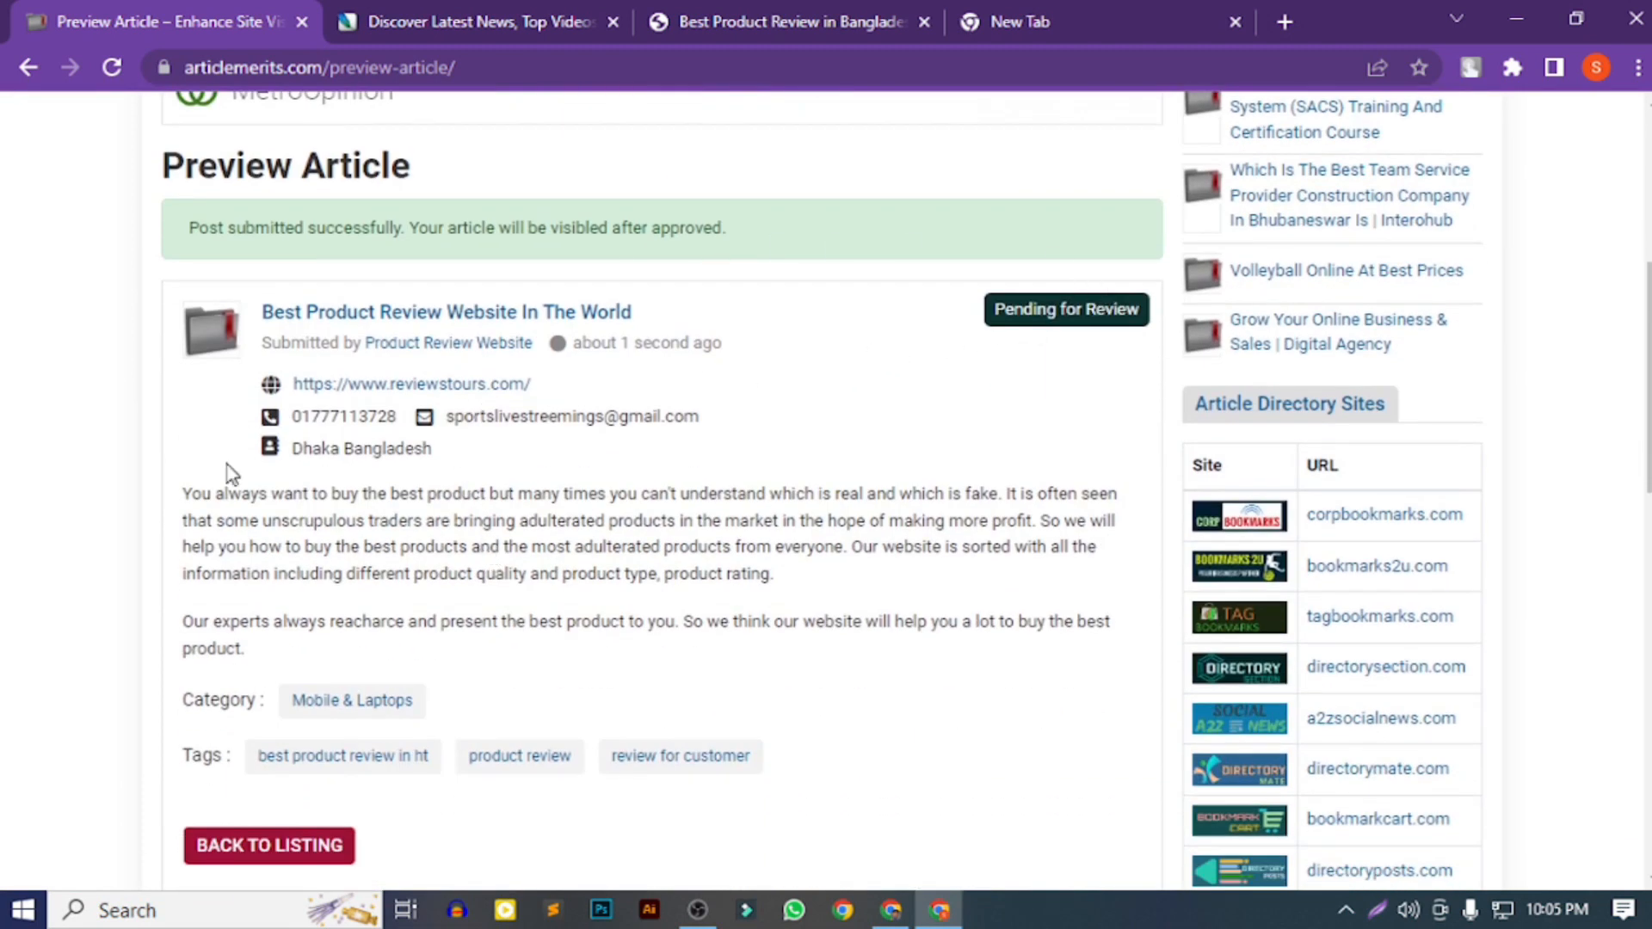
right_click(430, 389)
click(469, 405)
click(348, 11)
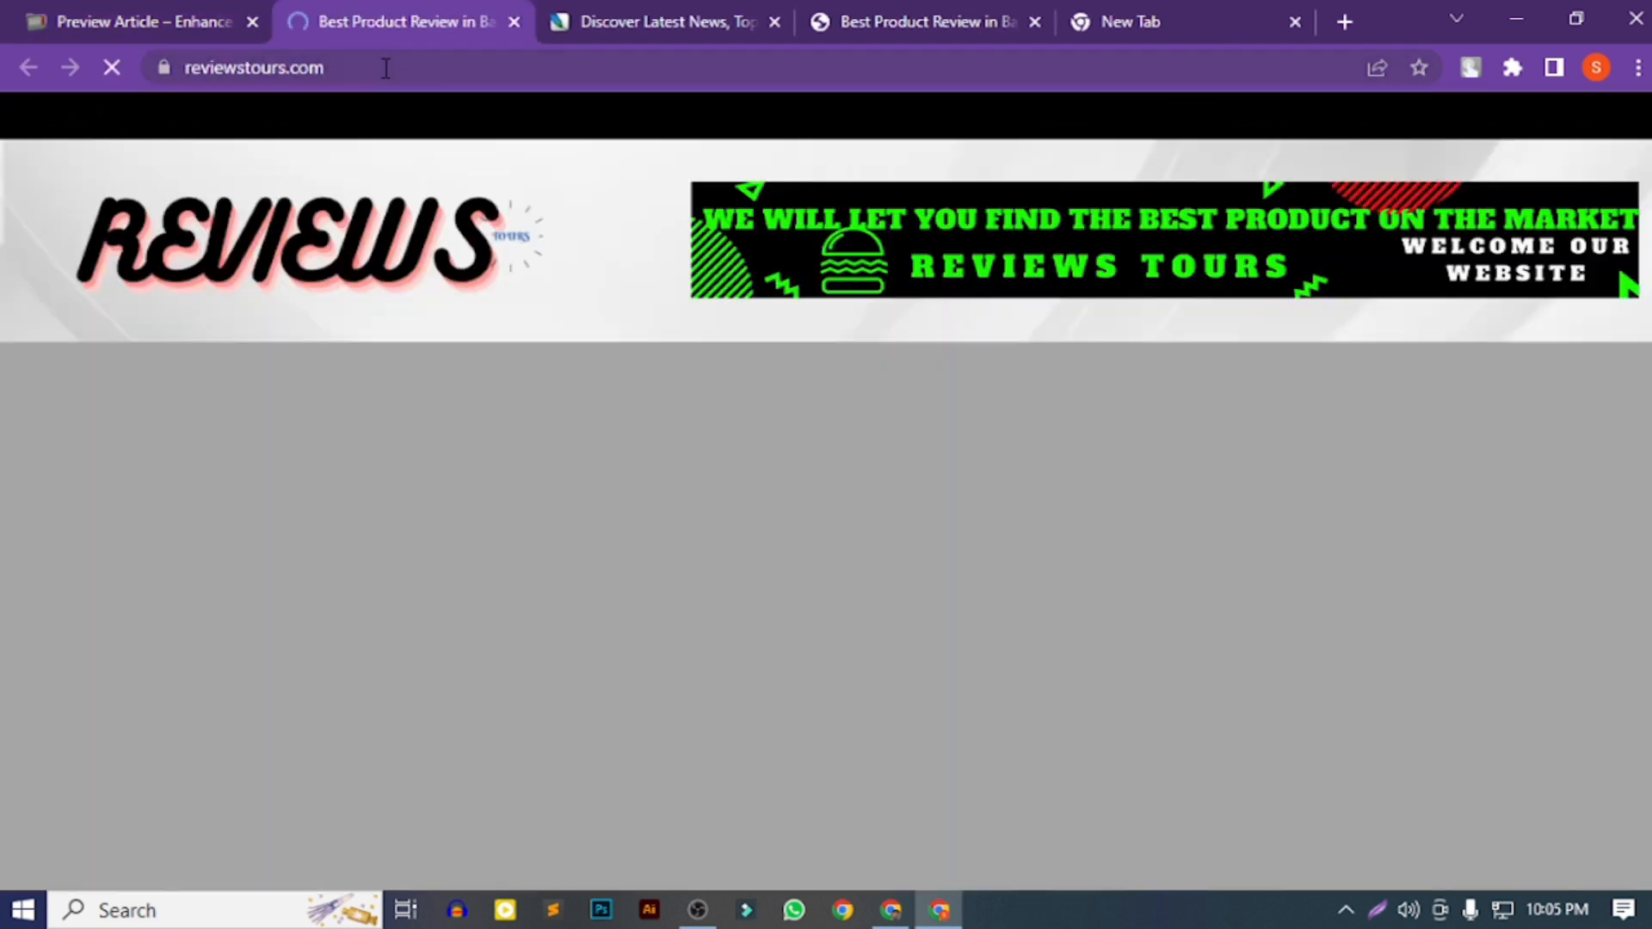
click(174, 10)
scroll(416, 449, down, 5)
scroll(327, 348, up, 4)
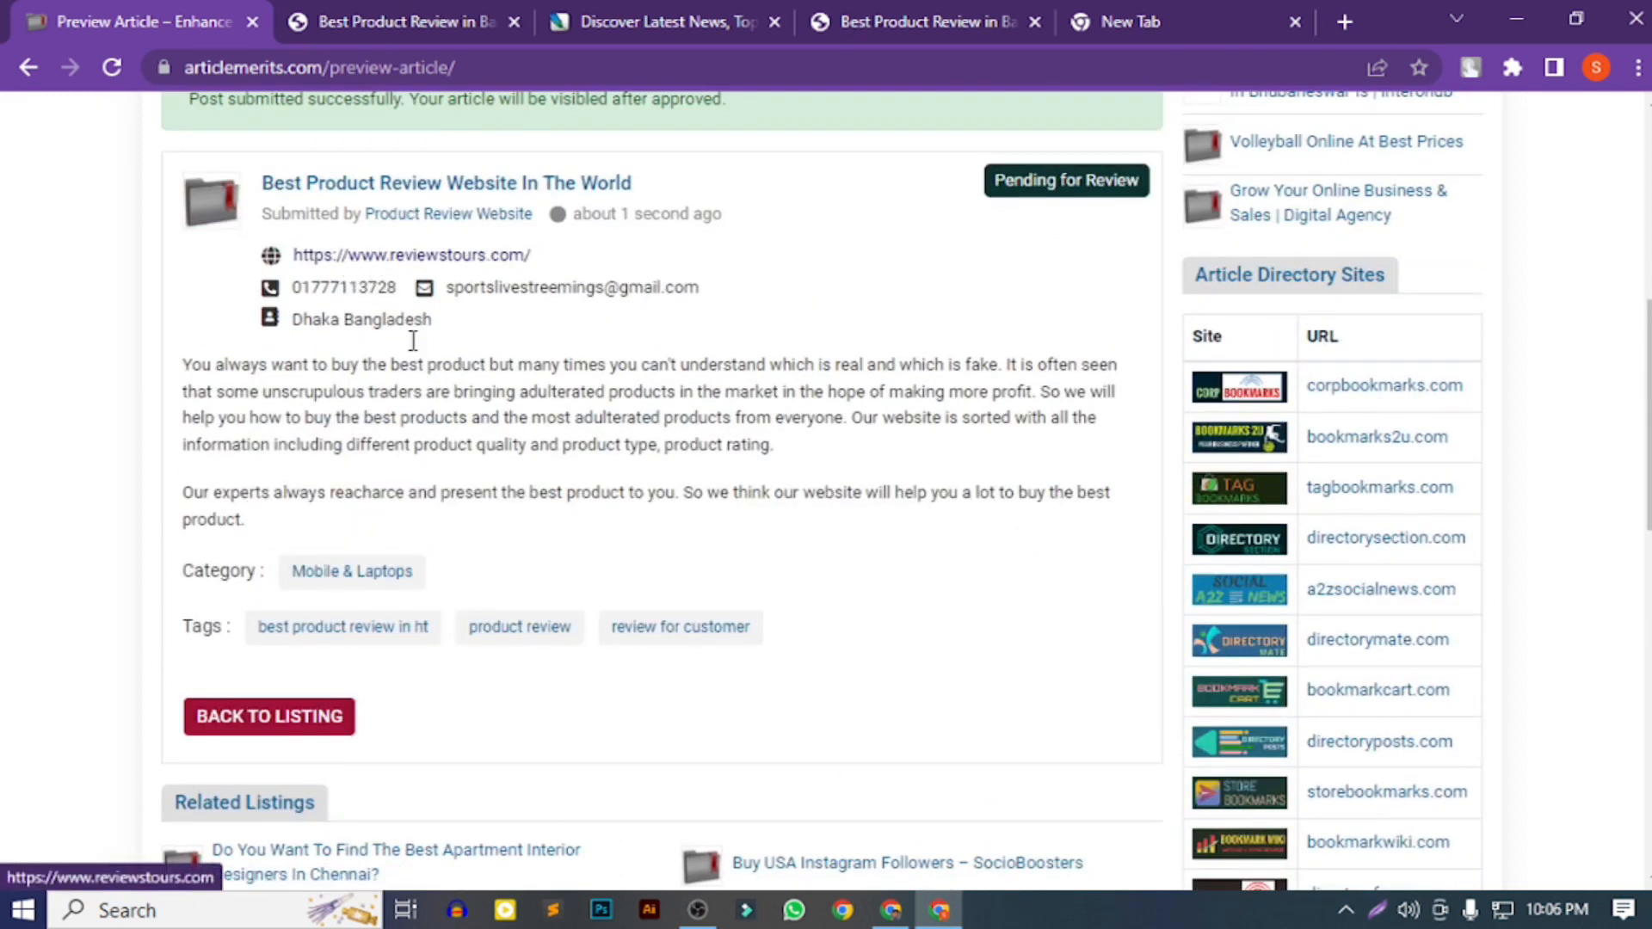
- Go to the Article Merits home page and view the sponsored "Free Business Listing Sites List" article
scroll(366, 269, up, 8)
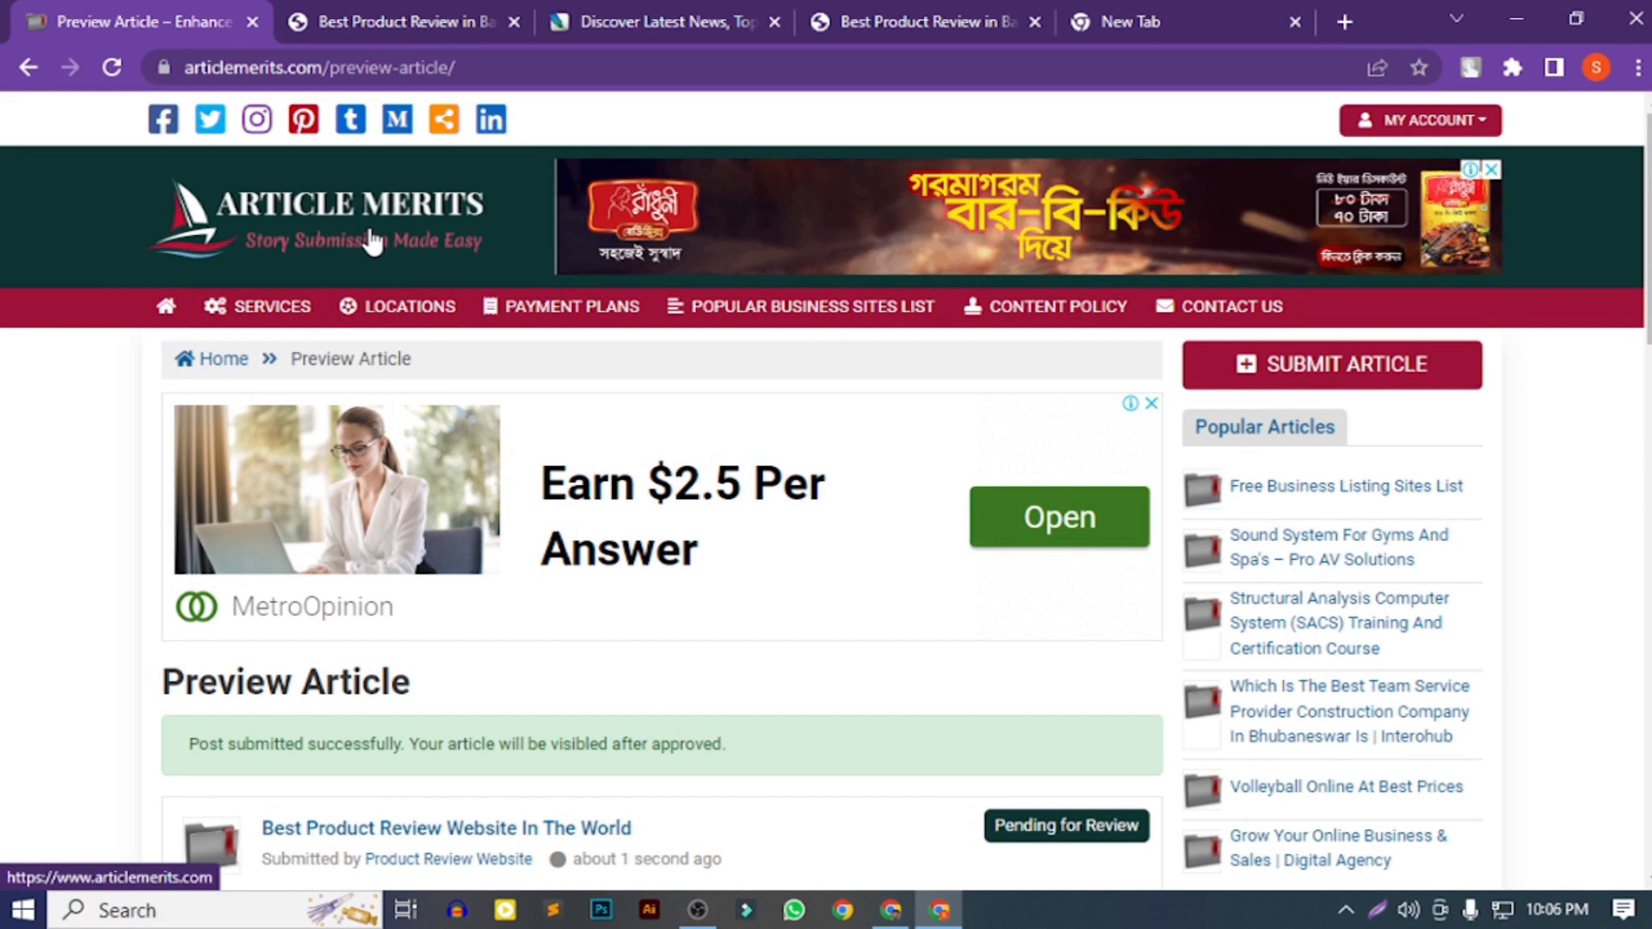
scroll(354, 272, down, 4)
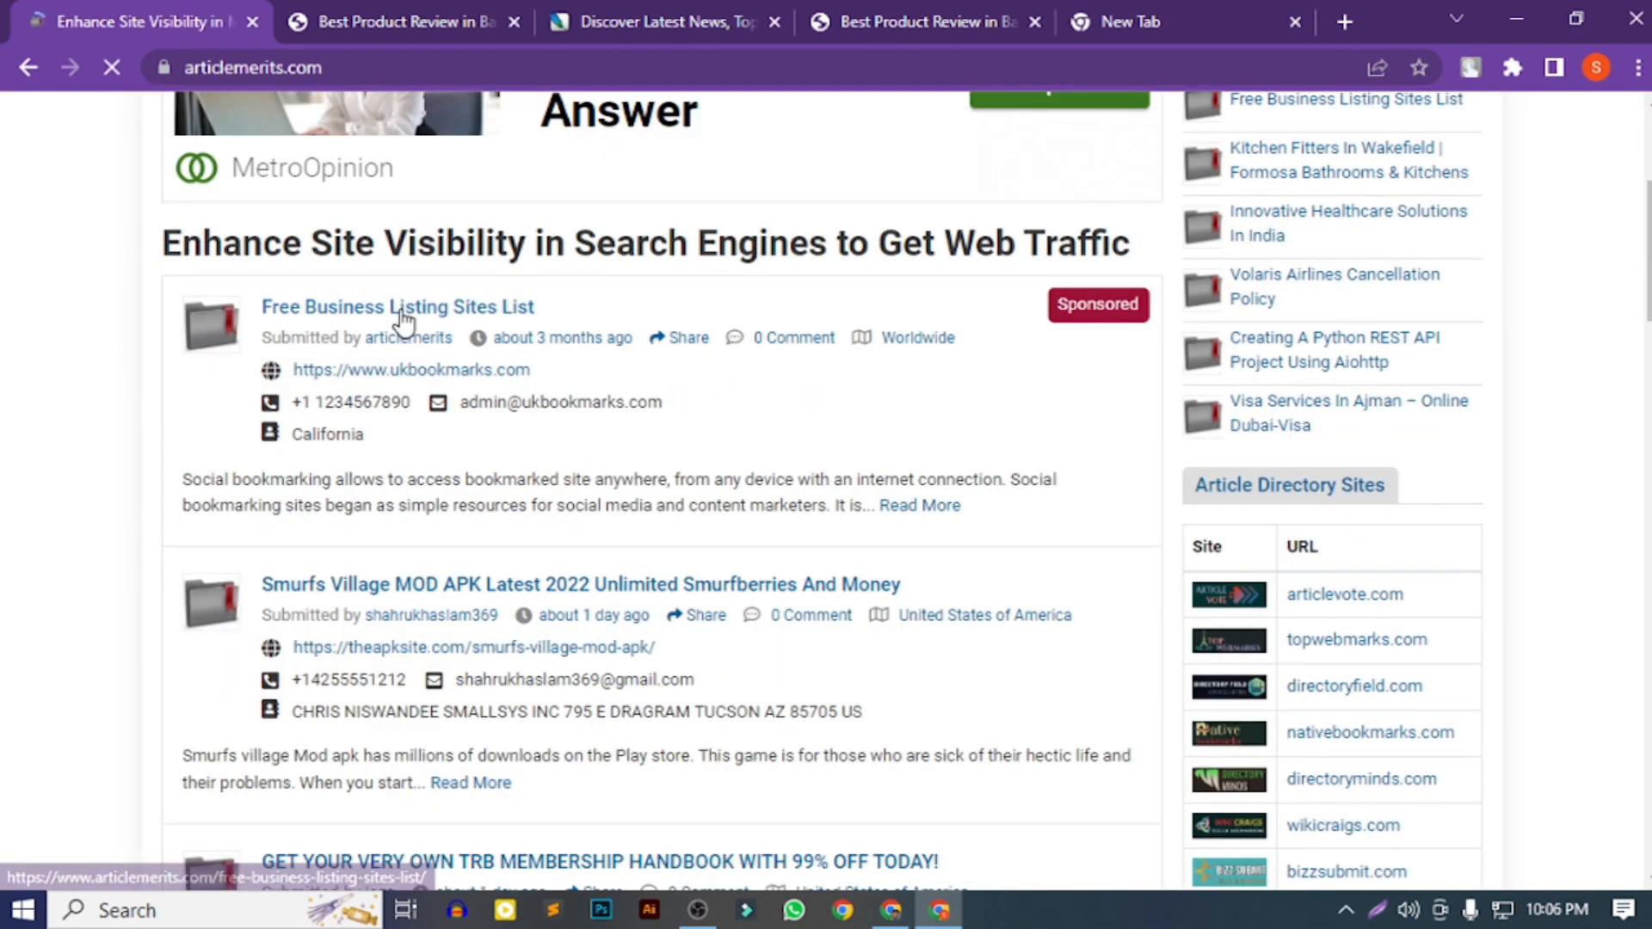
click(402, 317)
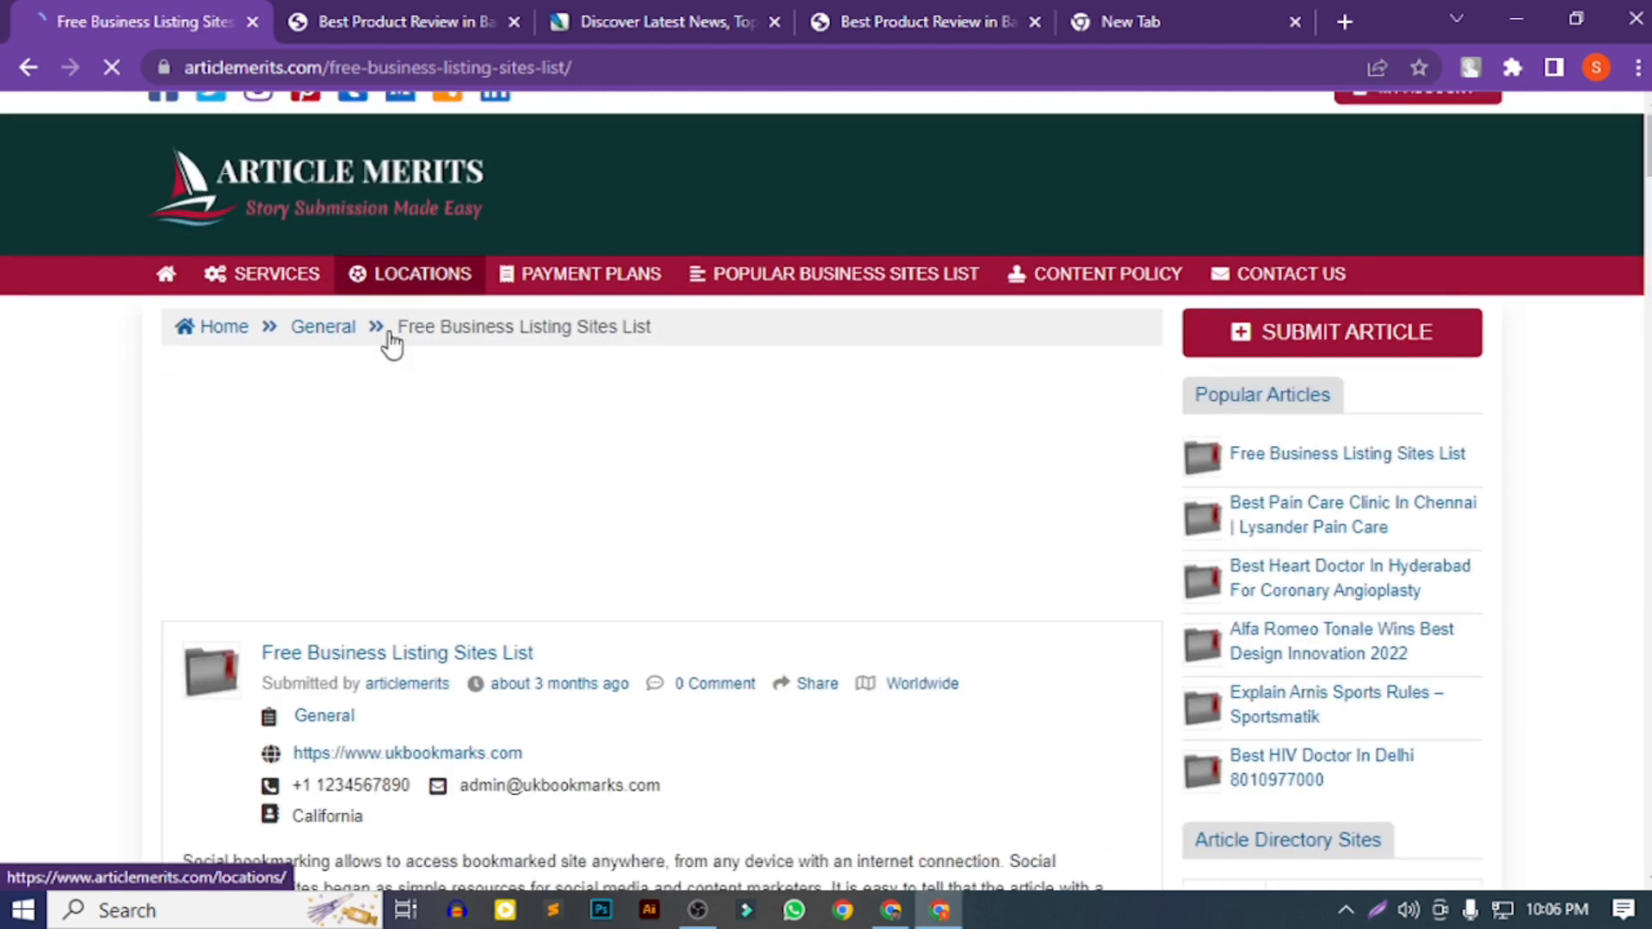
scroll(360, 365, down, 5)
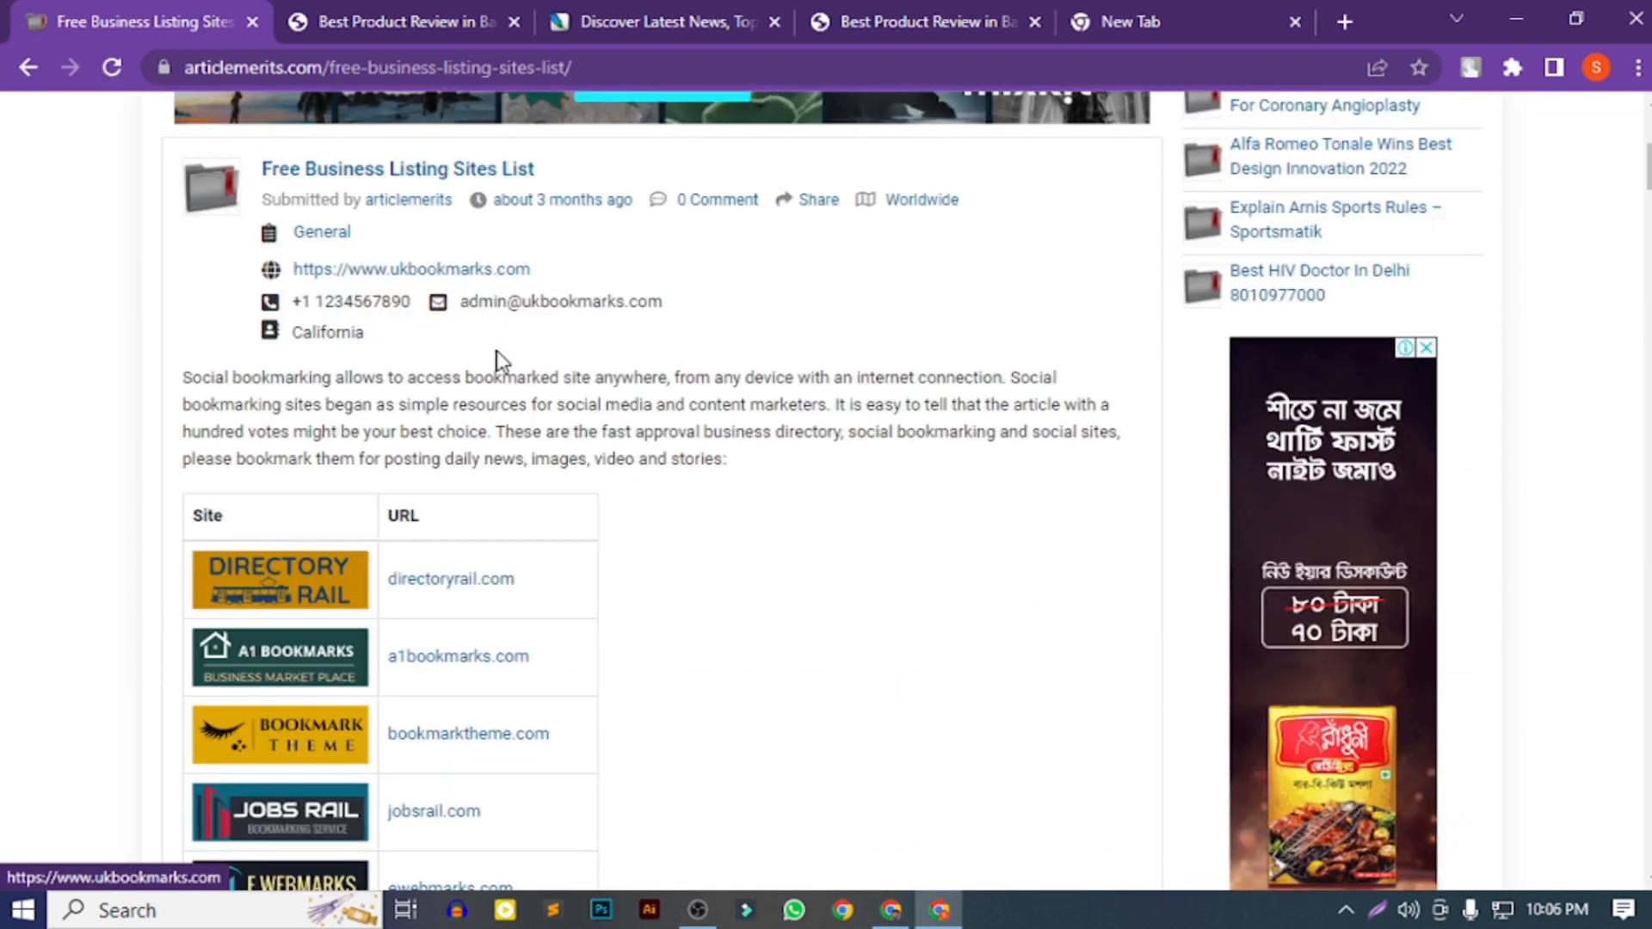
scroll(458, 277, up, 2)
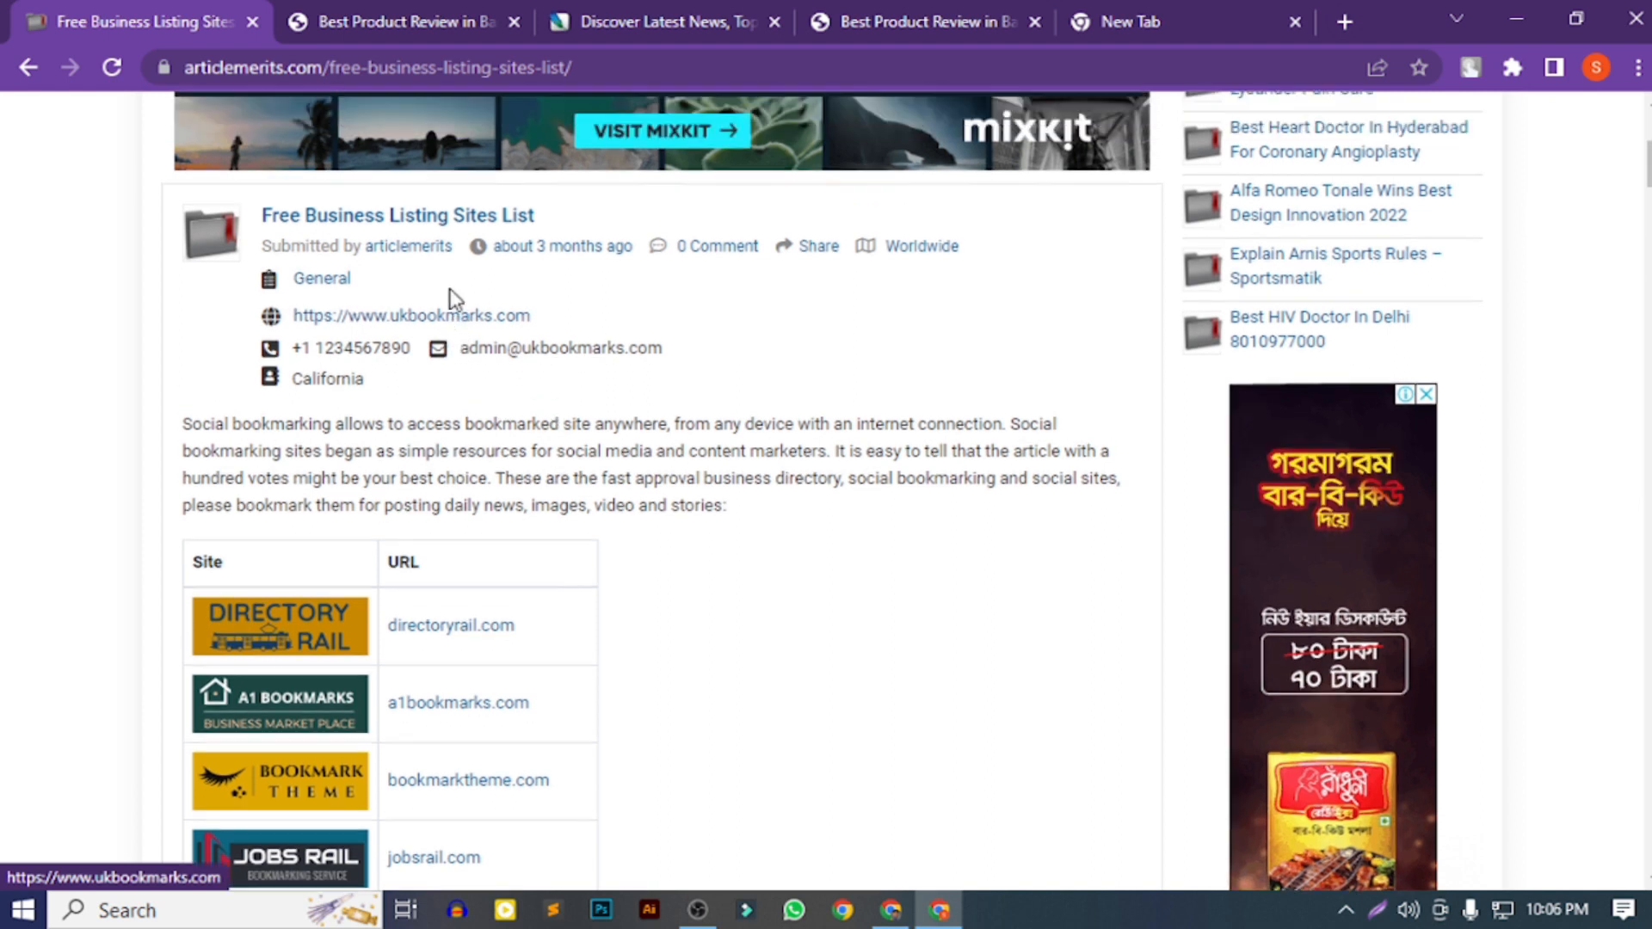
- Open the page of the sponsored article's author and look over the listings there
click(416, 334)
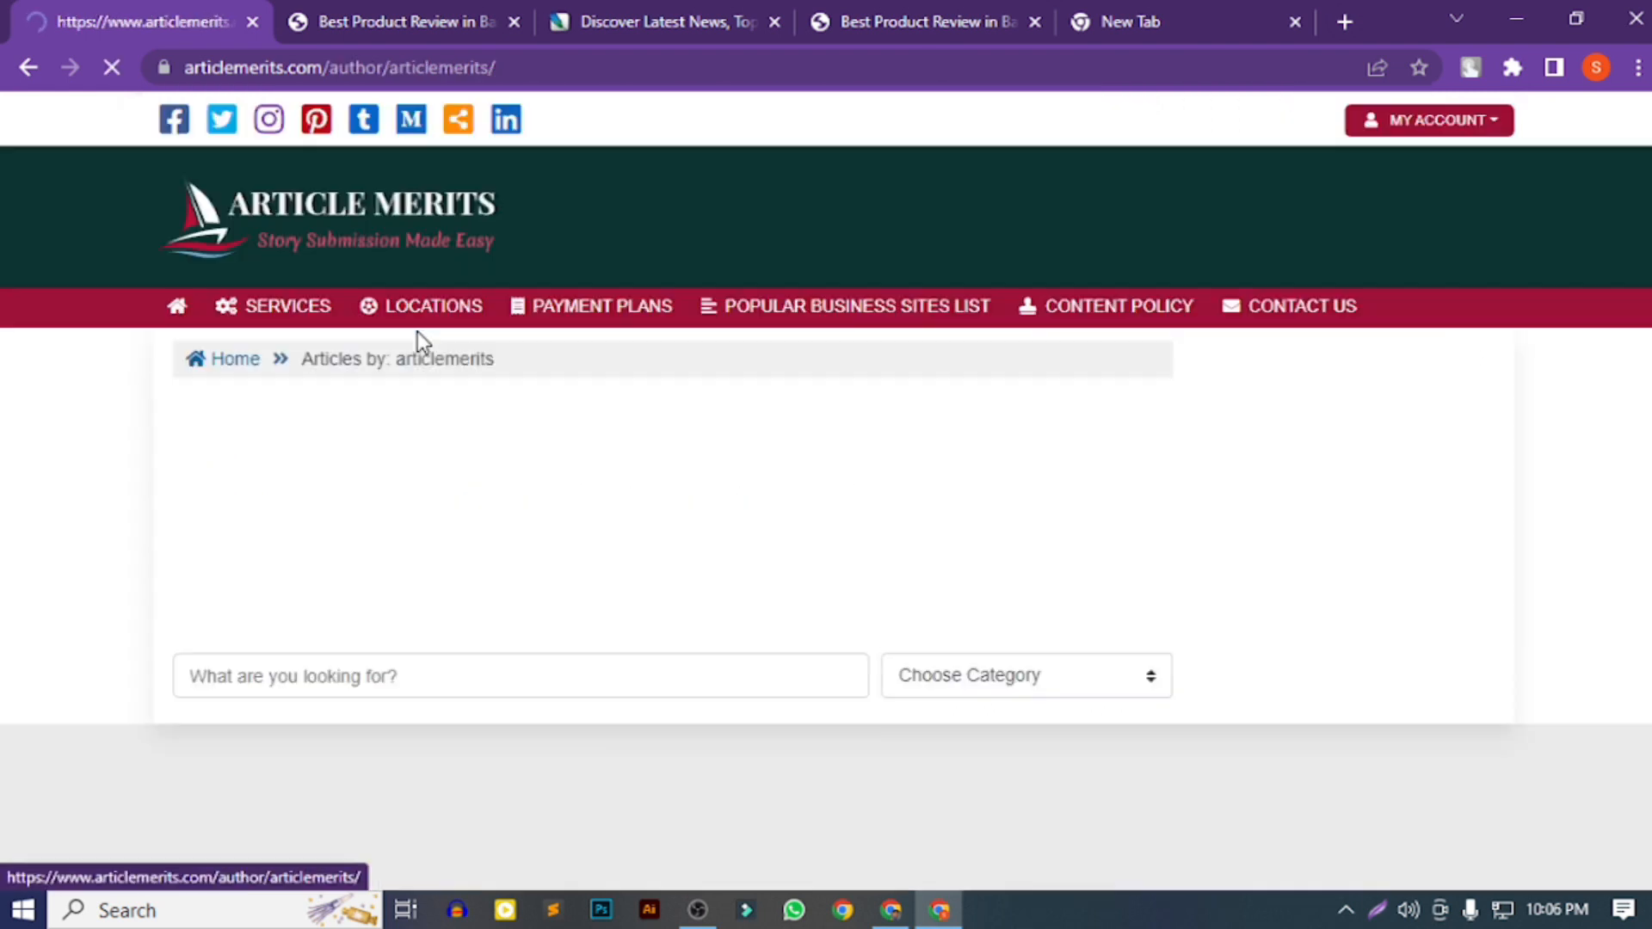
scroll(335, 424, down, 4)
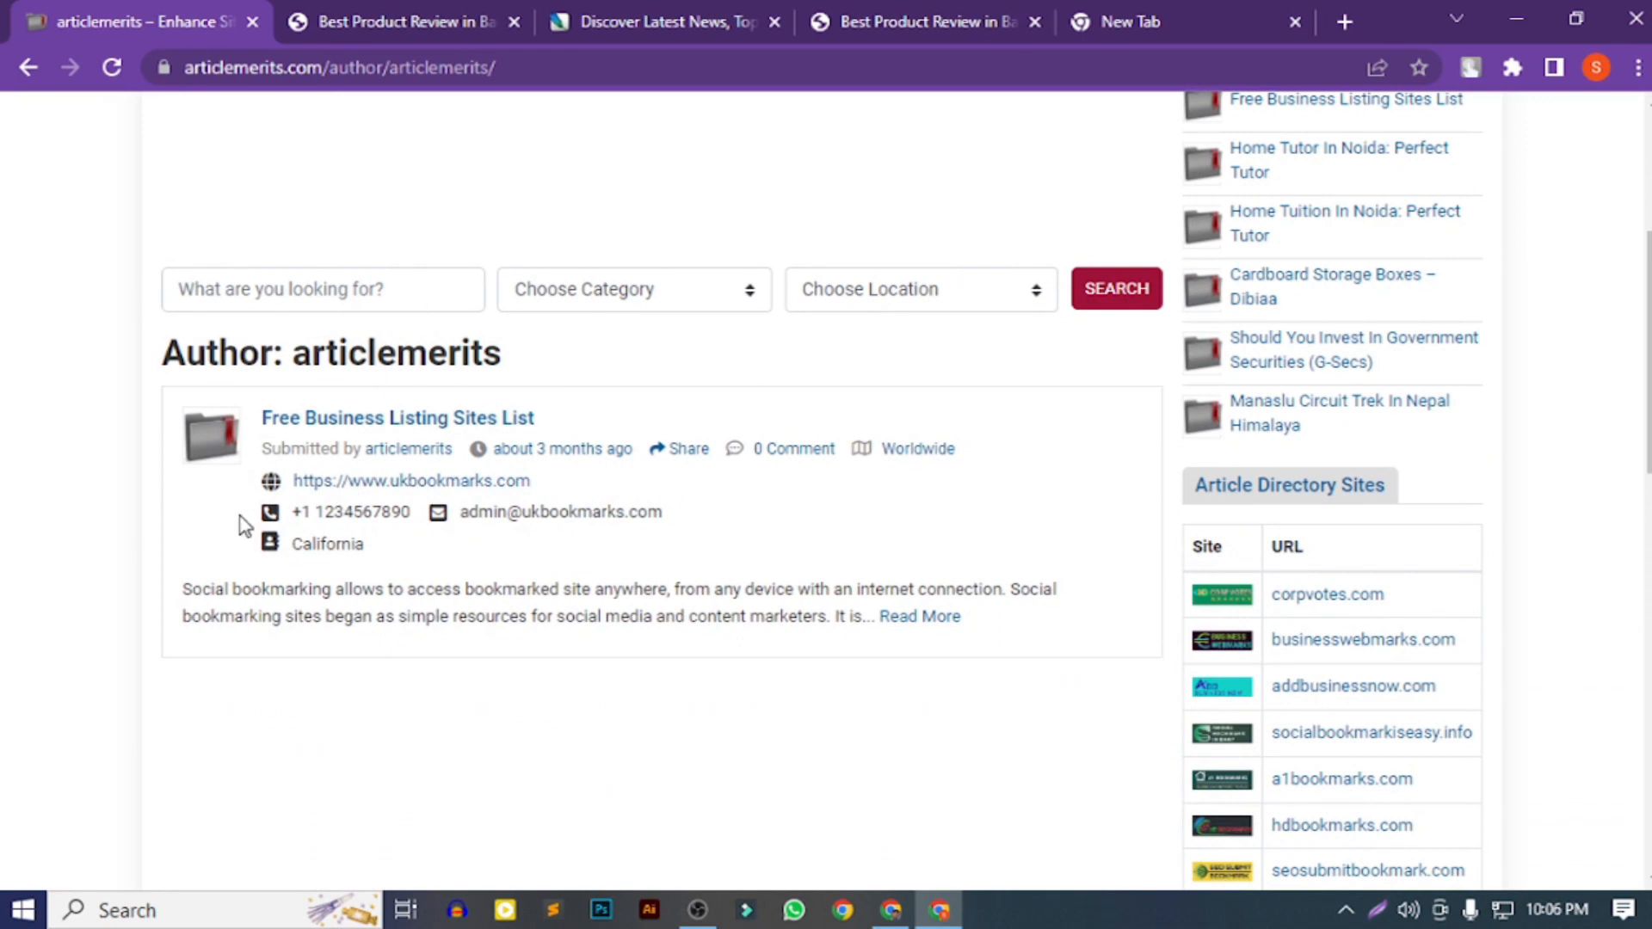
scroll(492, 588, up, 5)
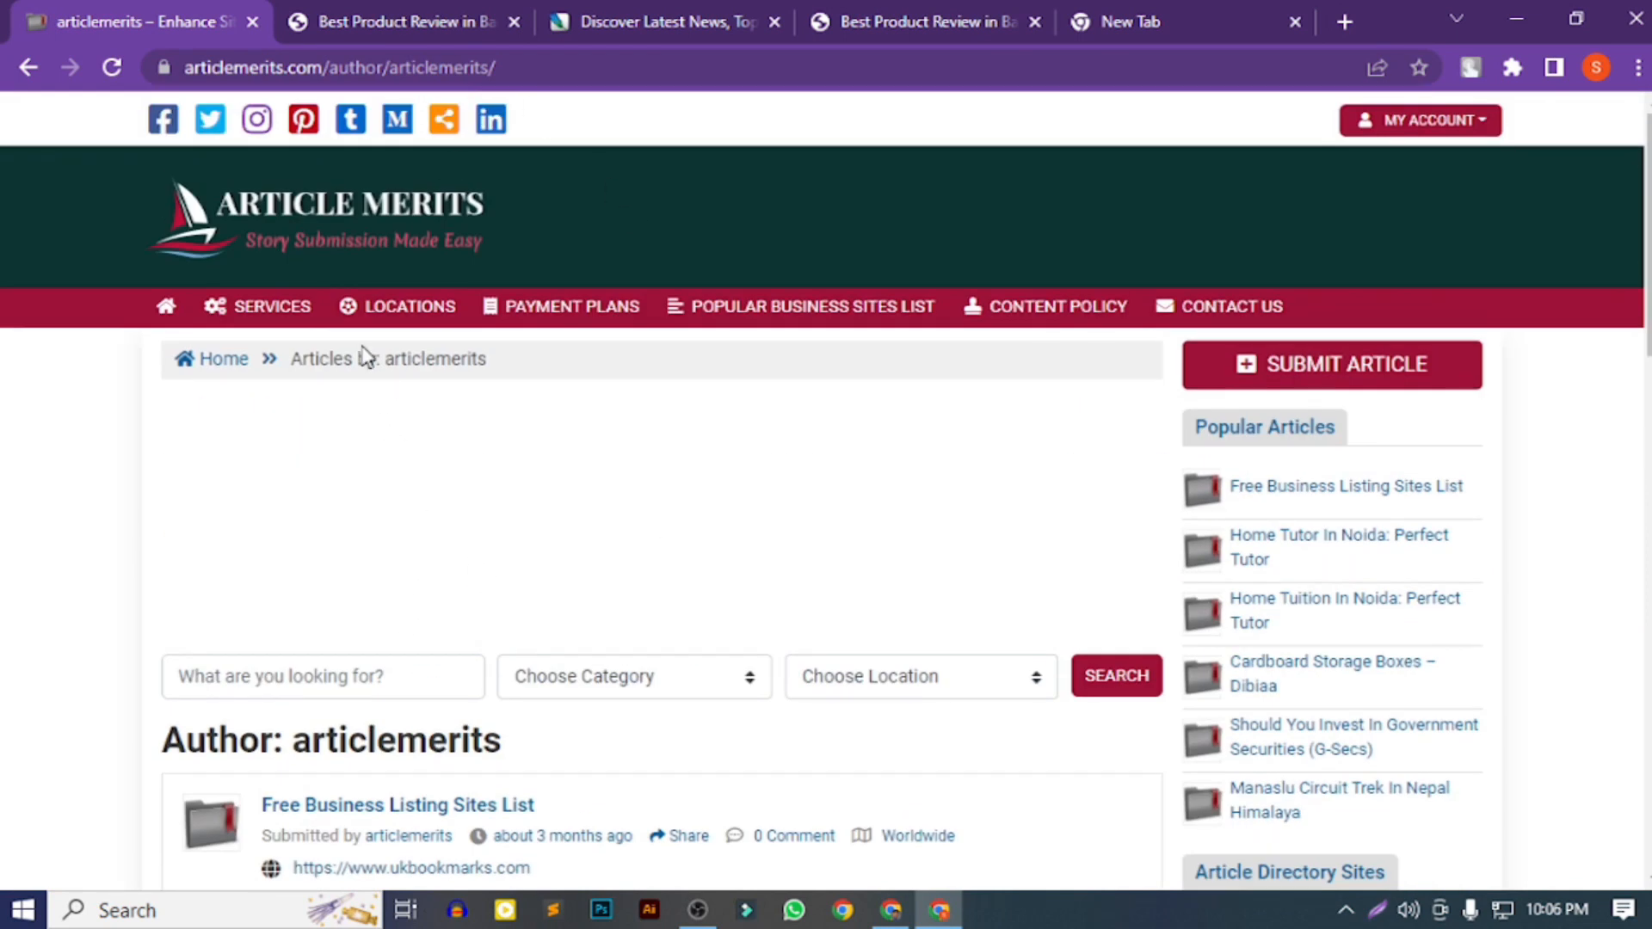
- Check the review site's tab, then switch to Open Faves and look through its article listings
click(414, 12)
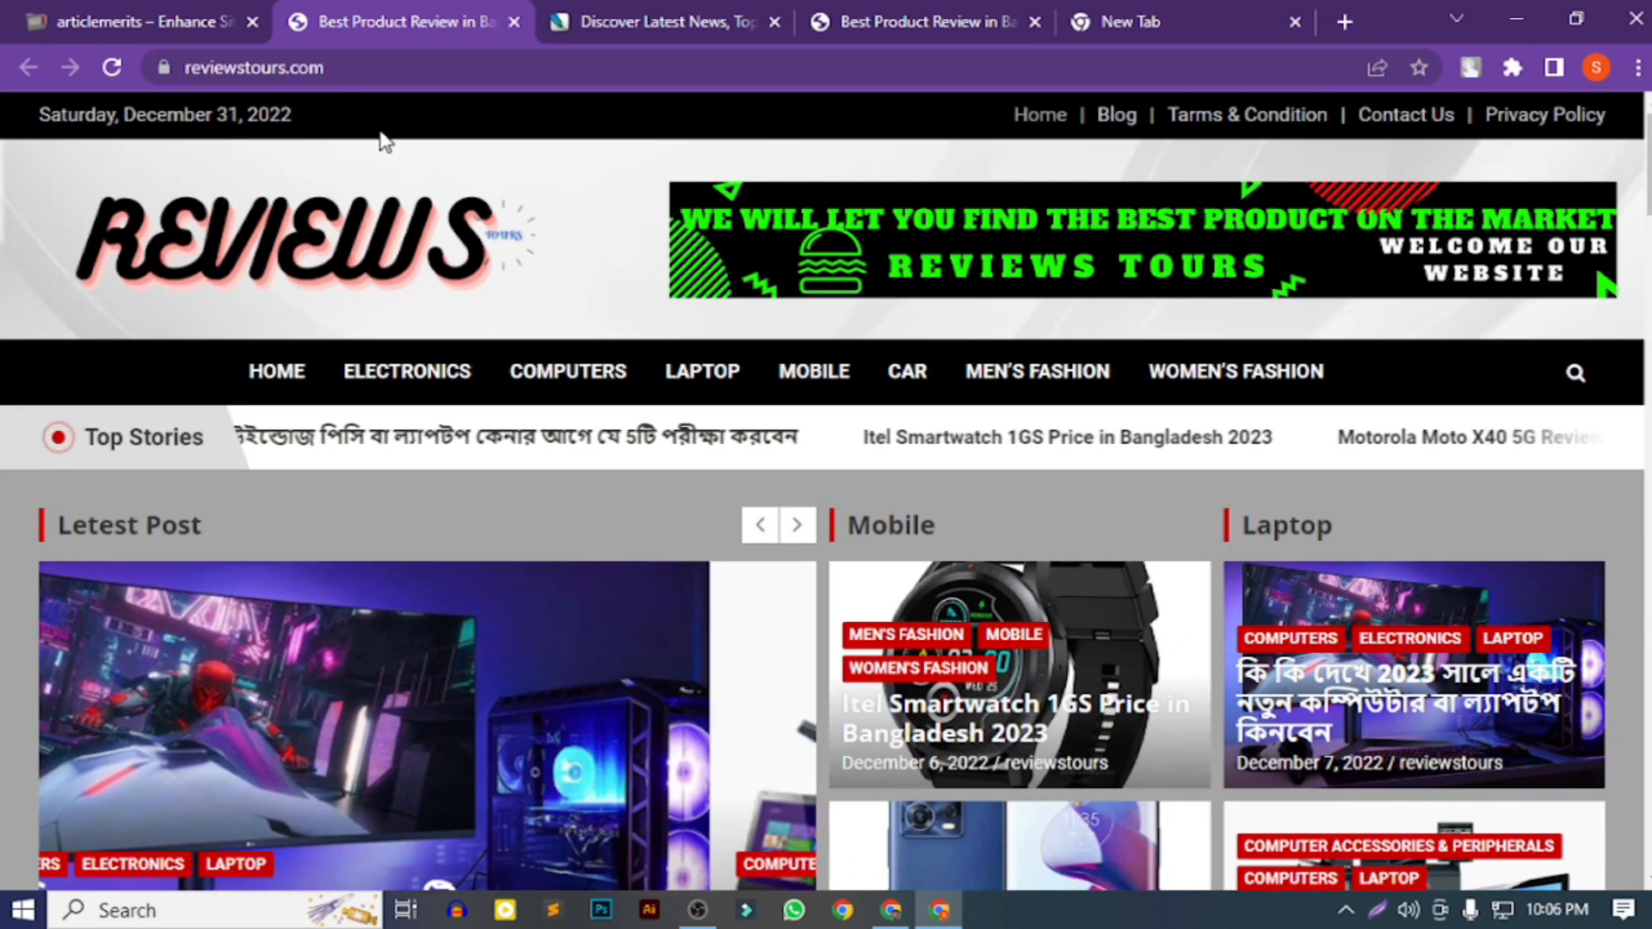
click(649, 17)
scroll(222, 316, down, 5)
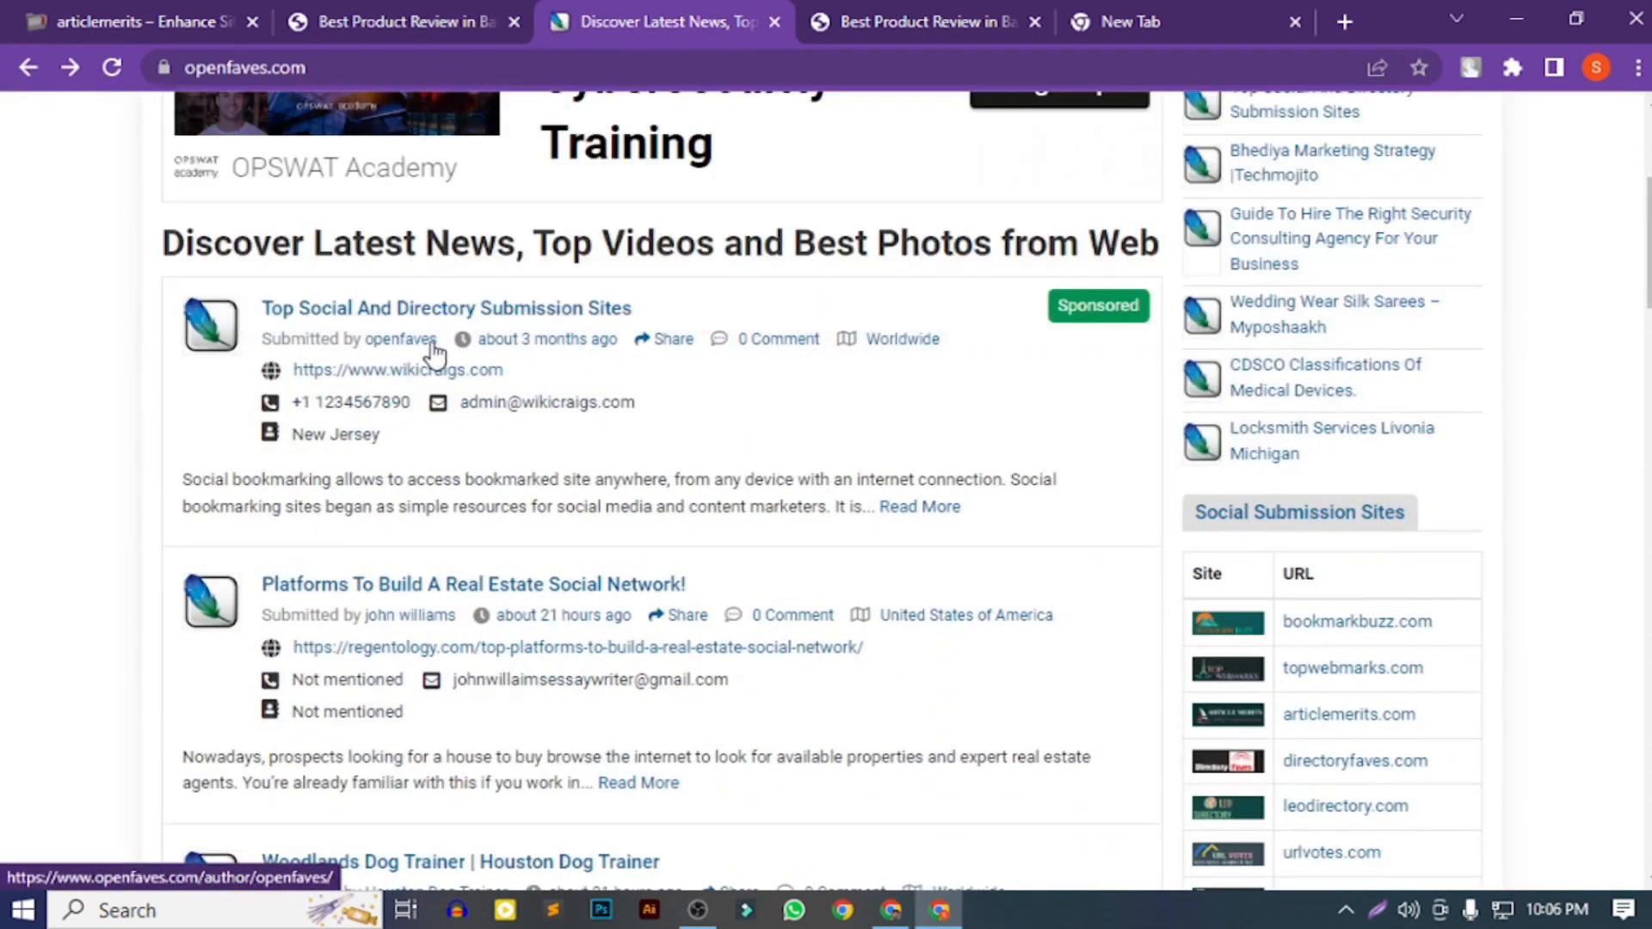
scroll(542, 292, down, 5)
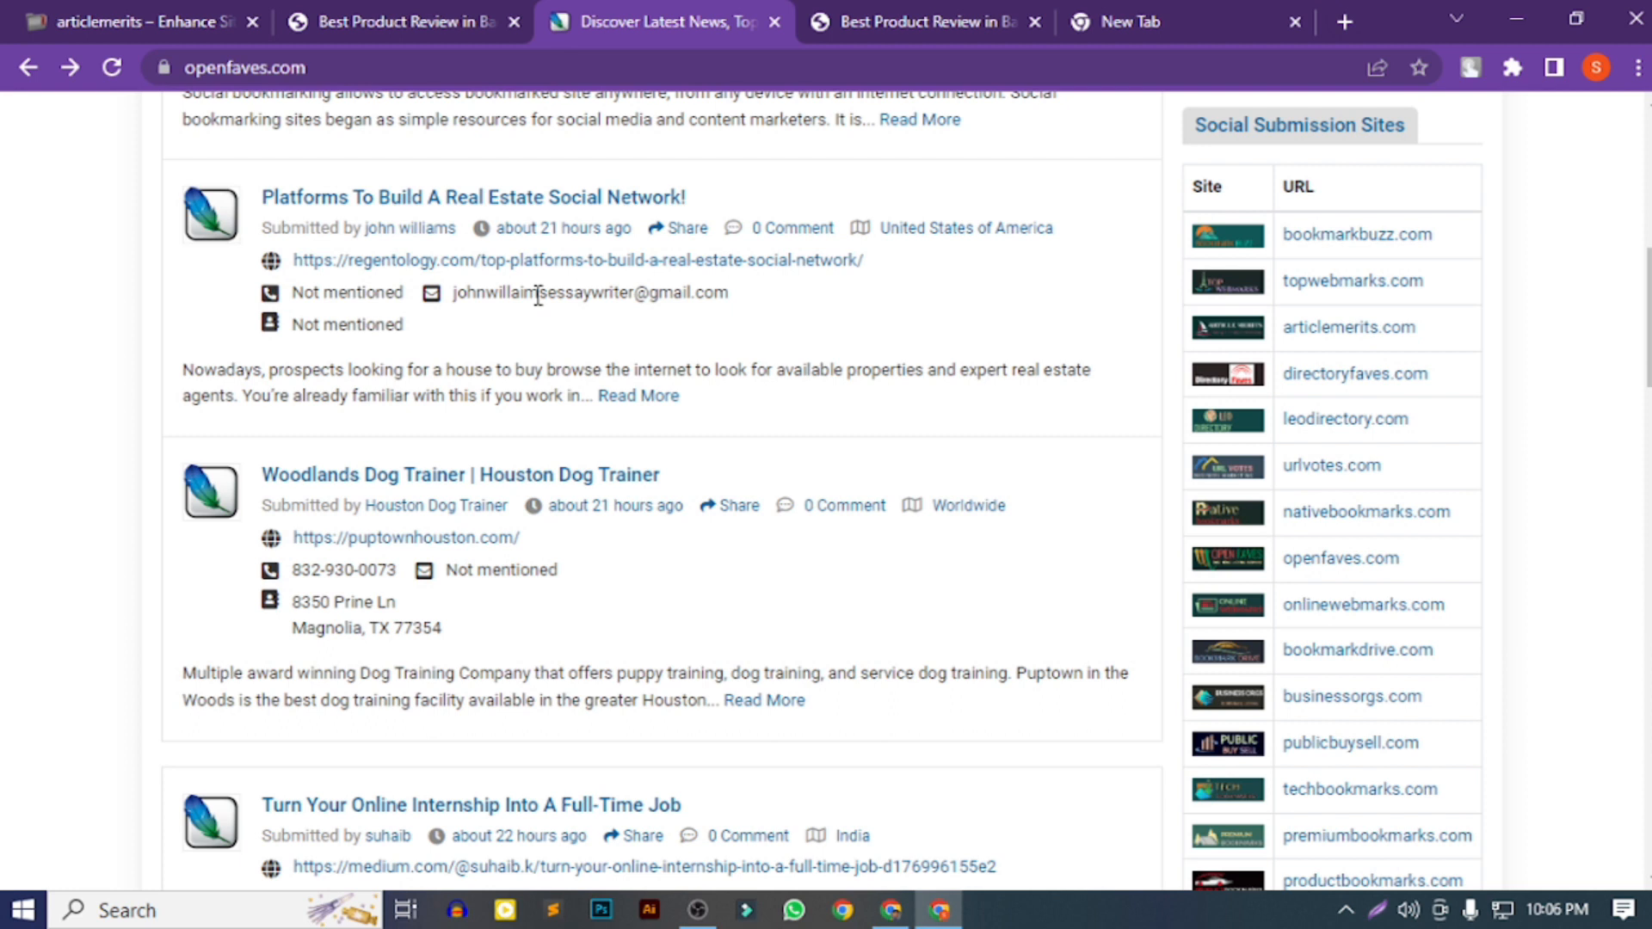
scroll(572, 335, up, 8)
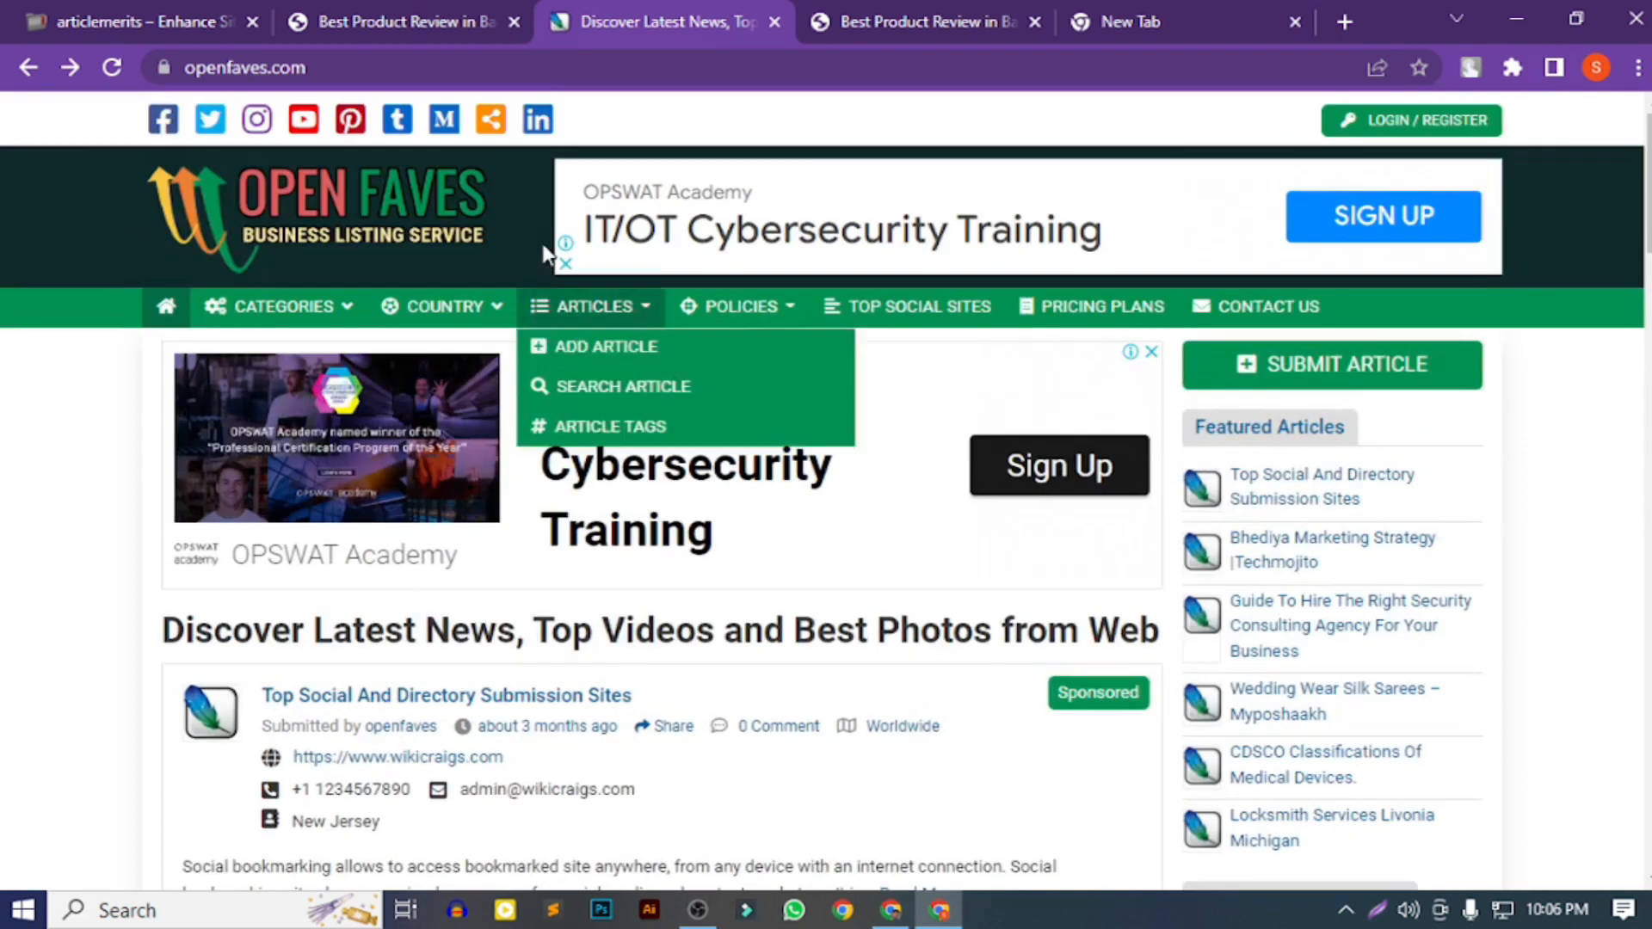
- Return to Article Merits and check the submitted article in the account's My Articles list
click(34, 19)
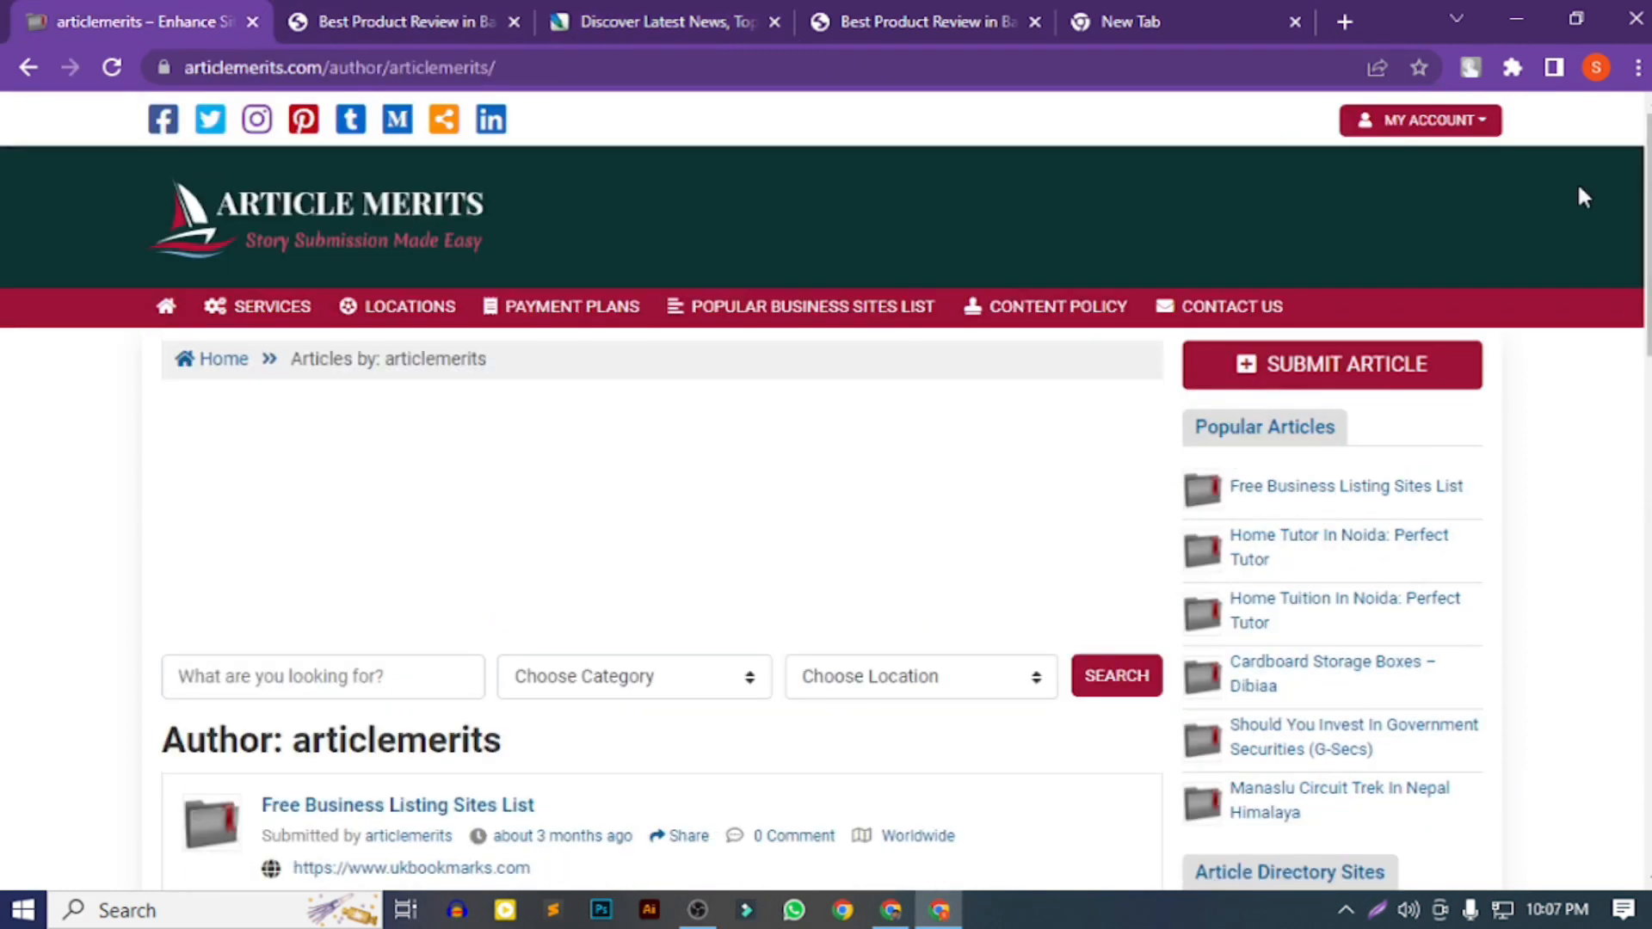
click(1480, 119)
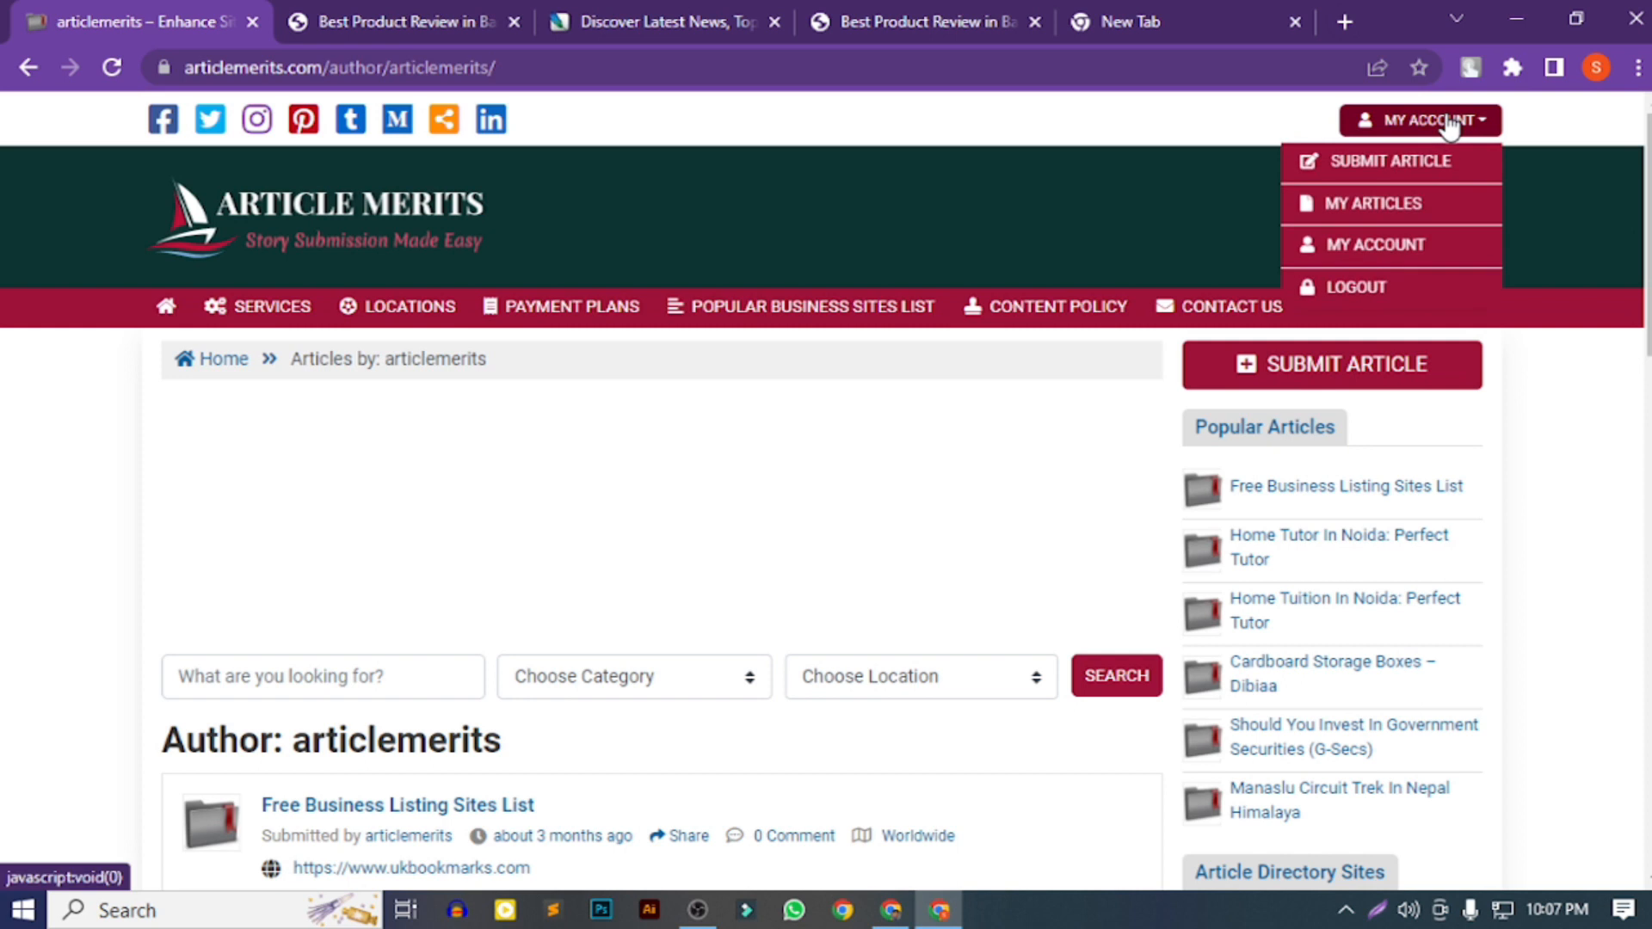
click(1405, 203)
scroll(735, 502, down, 5)
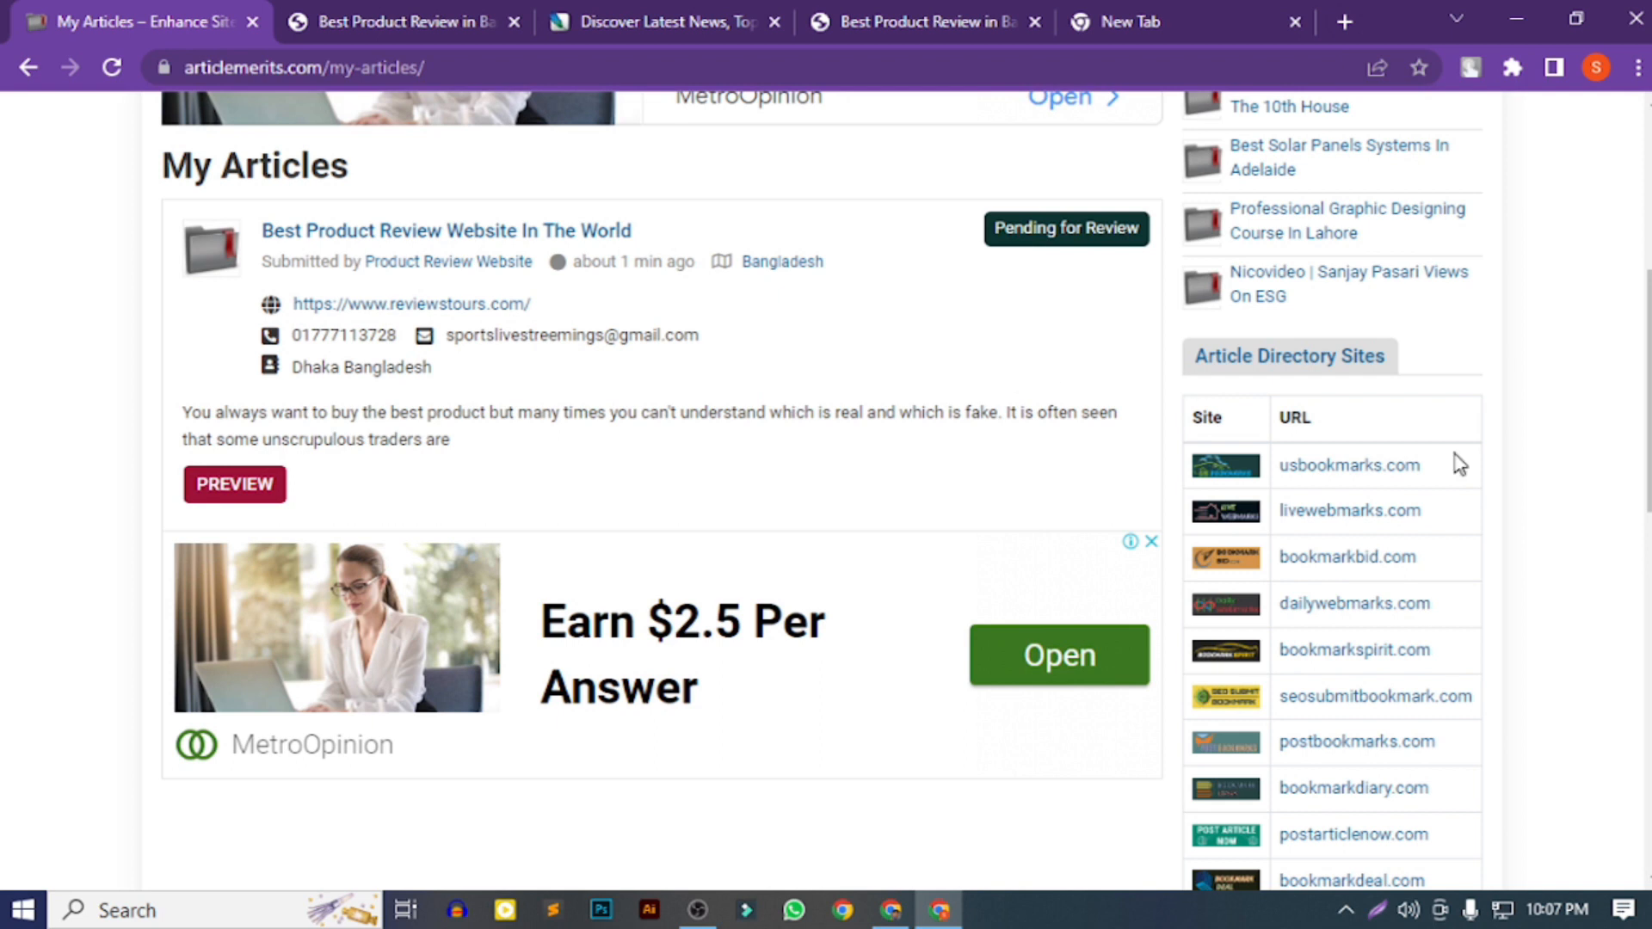
- Switch to the other browser window showing the author's page, open the Contact Us page briefly and return to the Article Merits home page
scroll(1424, 557, up, 5)
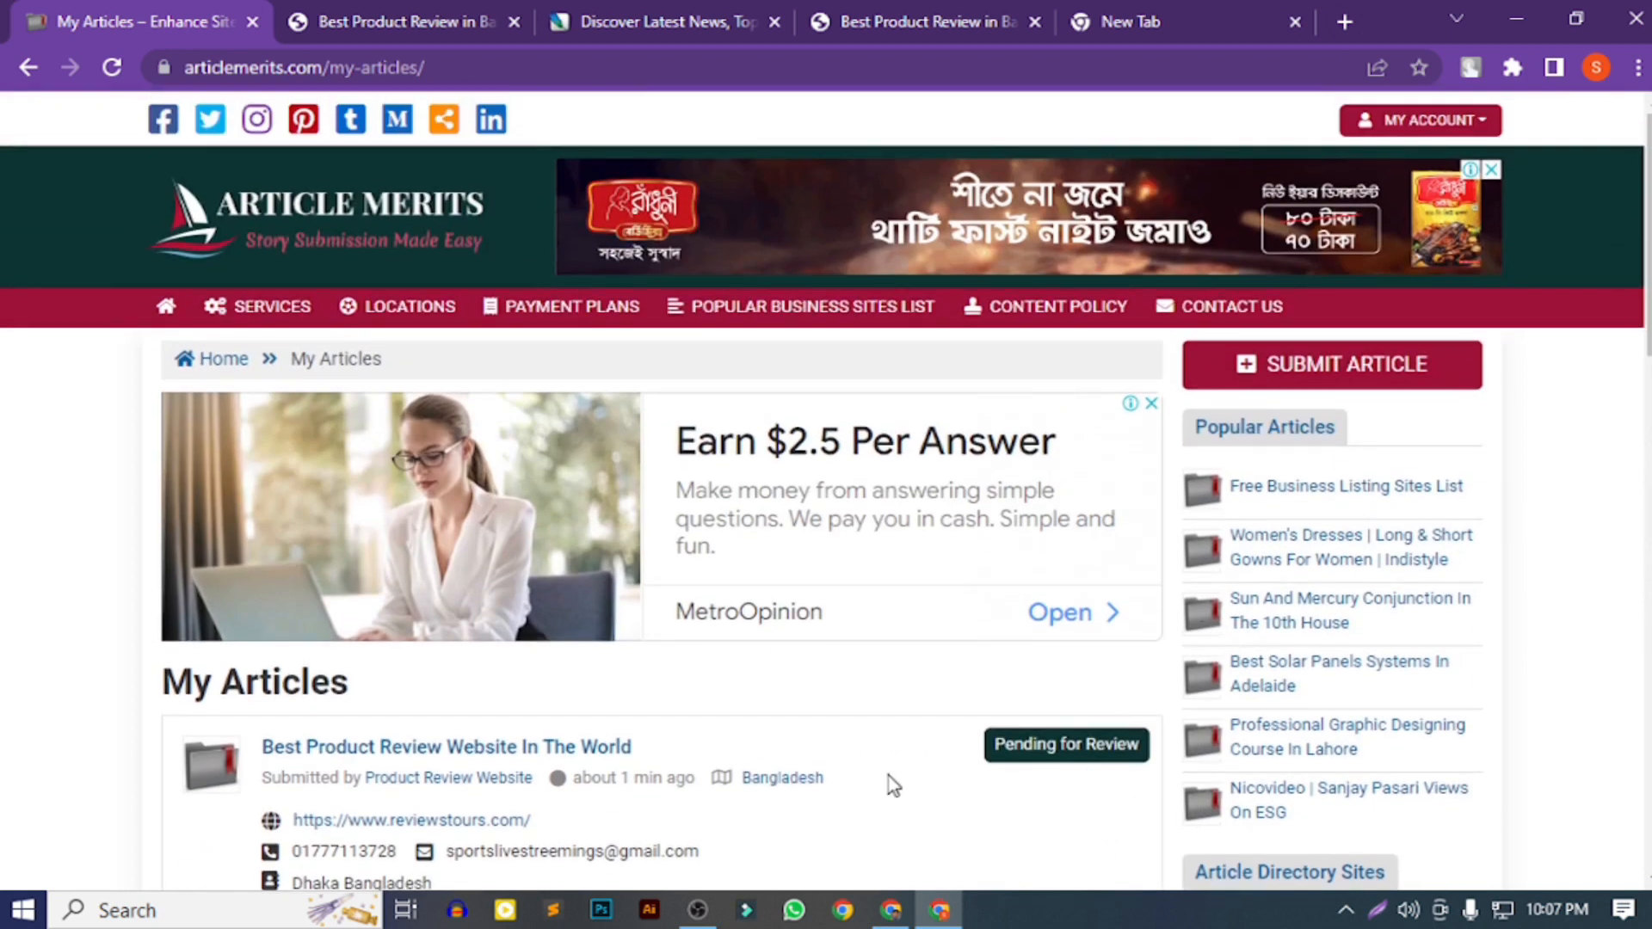
click(891, 912)
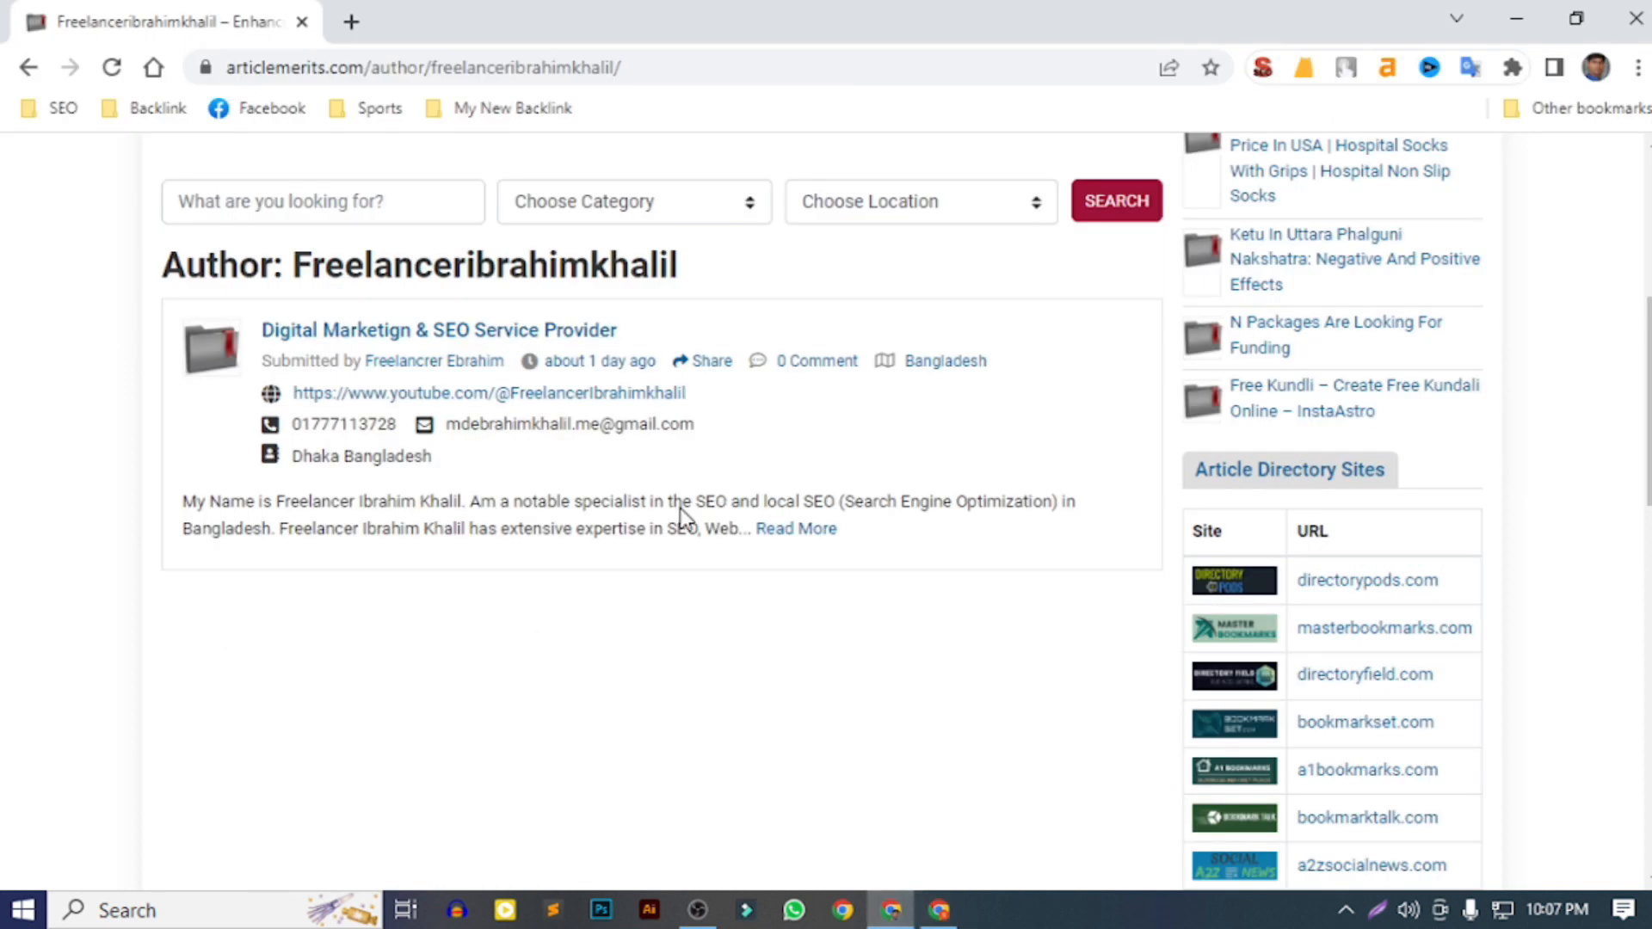
scroll(719, 501, up, 4)
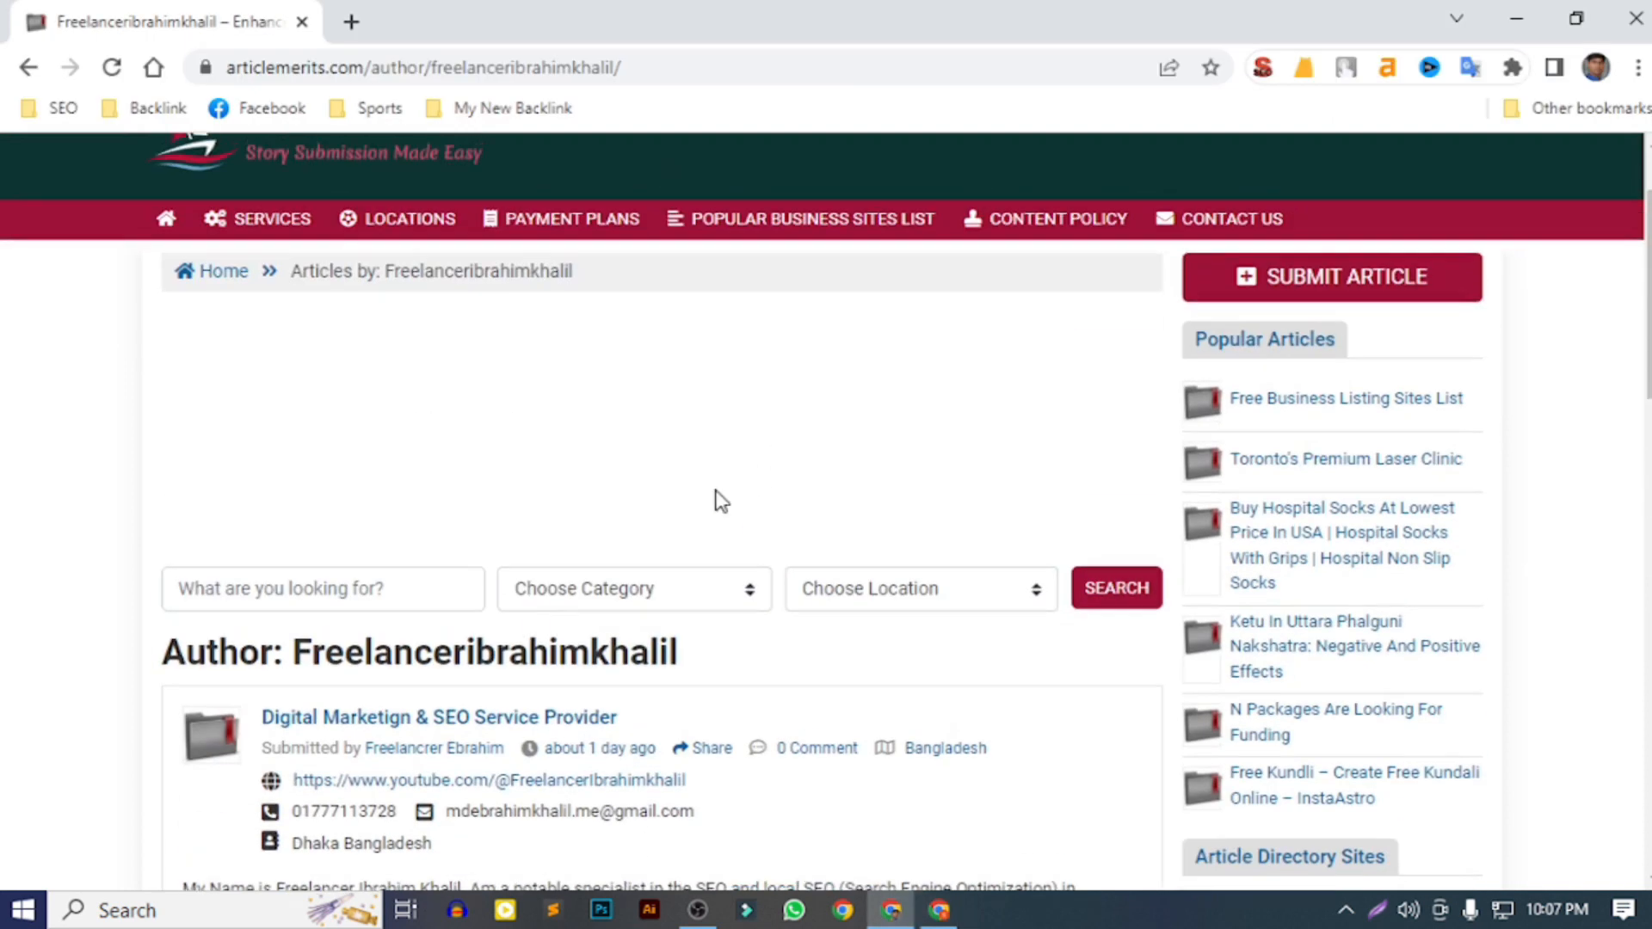
click(1261, 222)
click(307, 248)
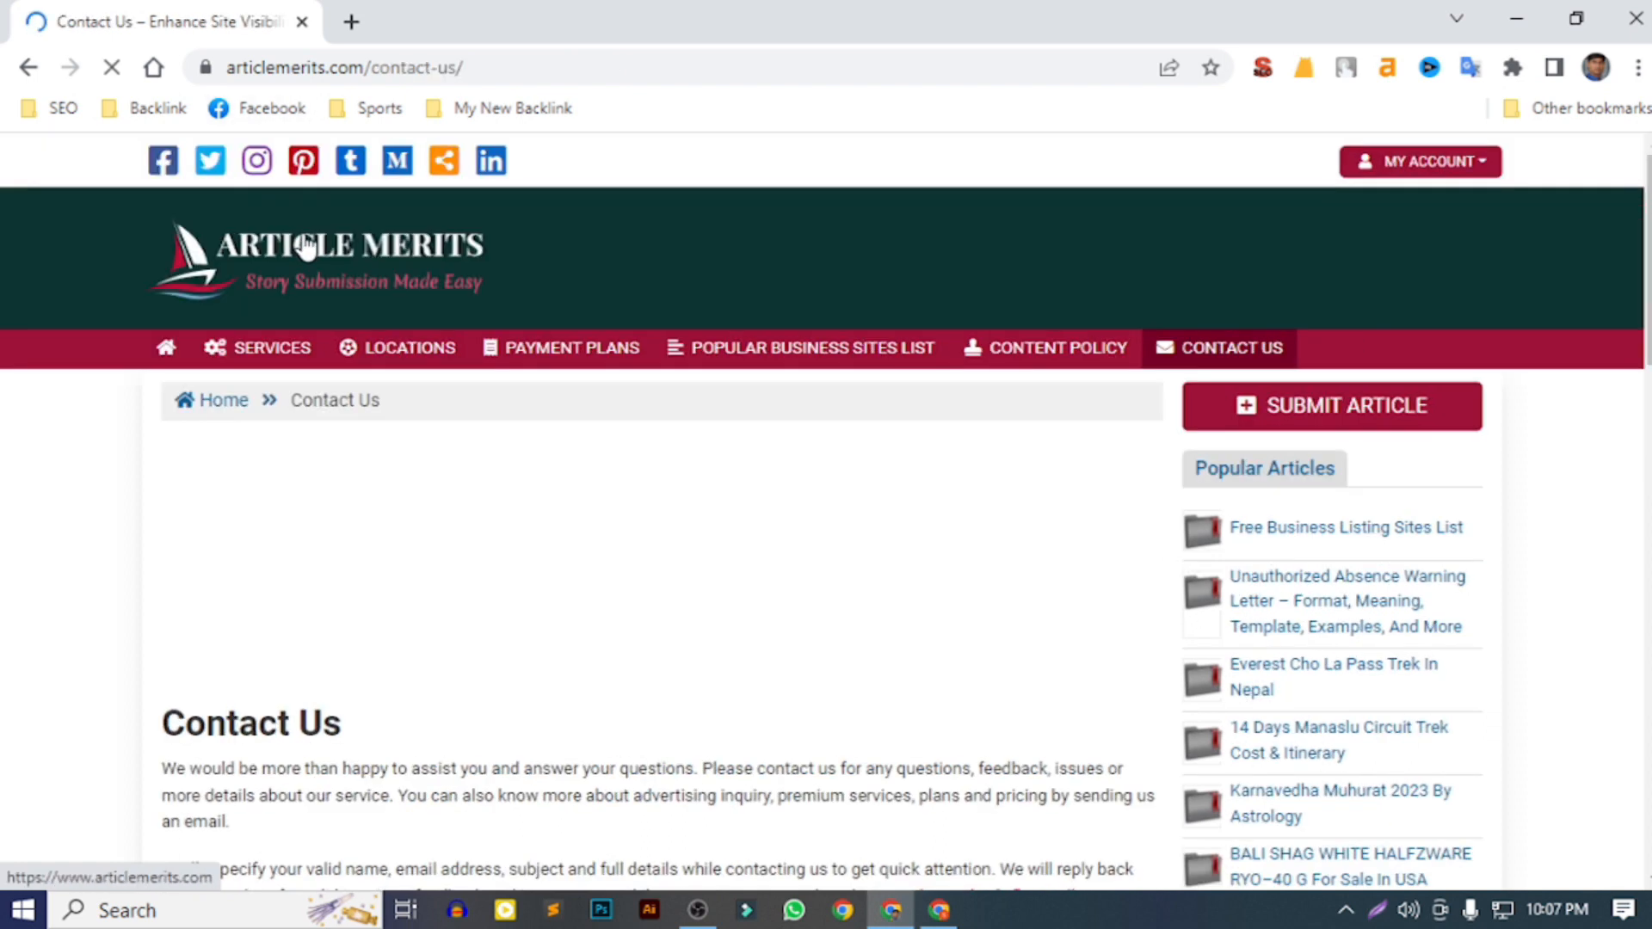
- Open the My Articles list of this window's account and check the status of the "Digital Marketign & SEO Service Provider" article
click(1436, 172)
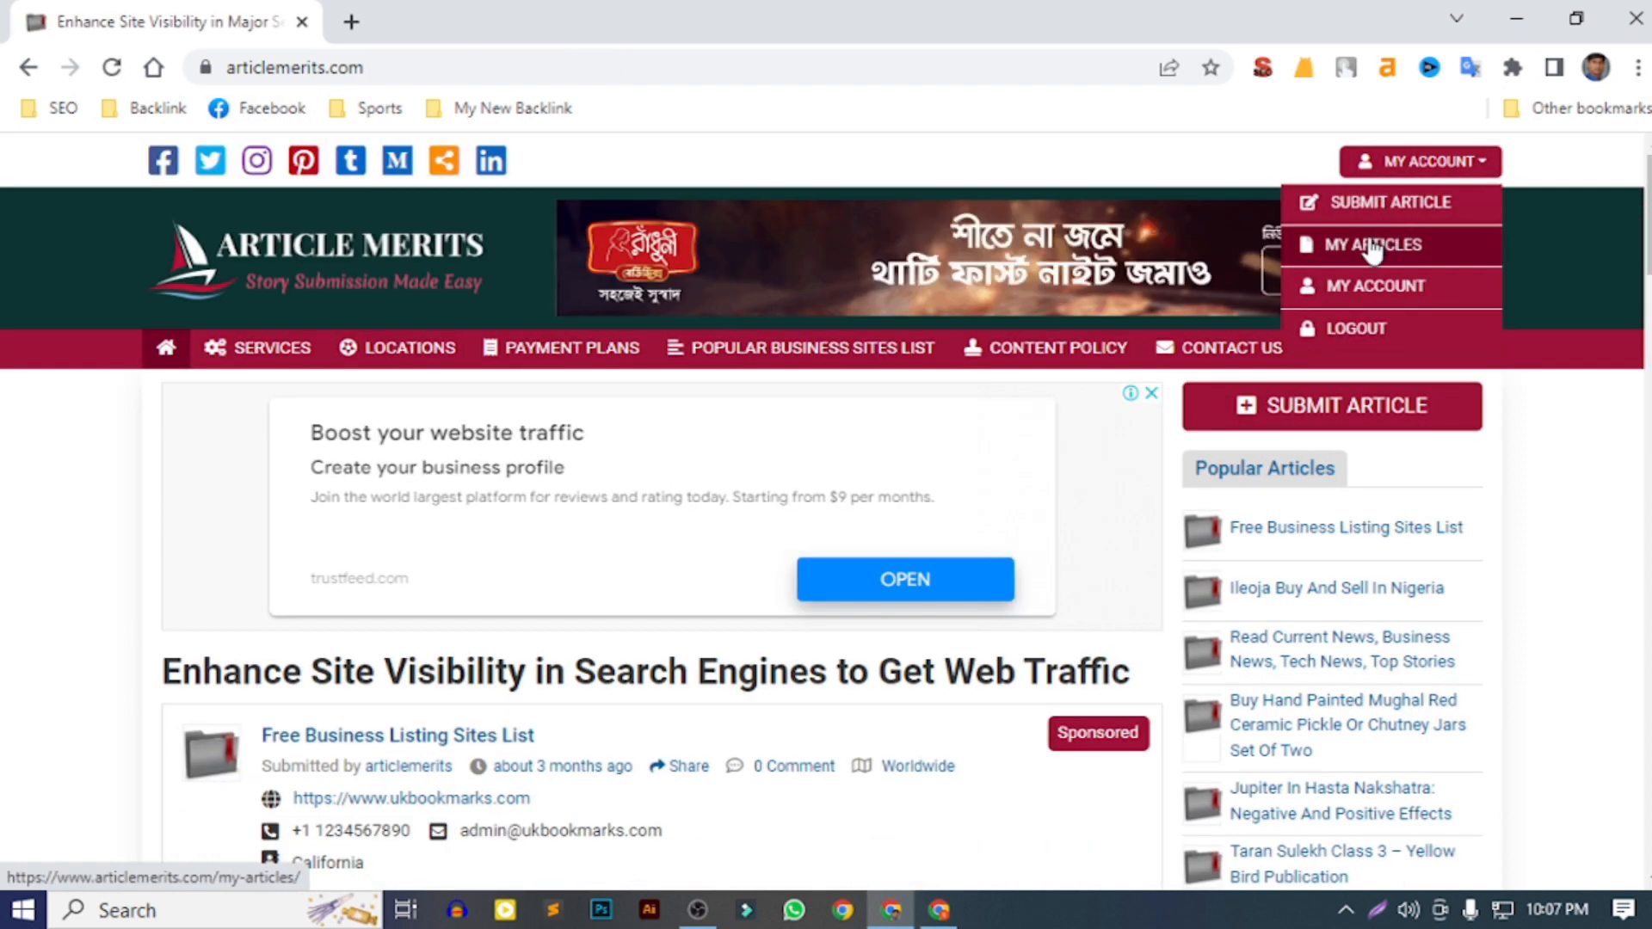
click(1377, 243)
scroll(1092, 462, down, 4)
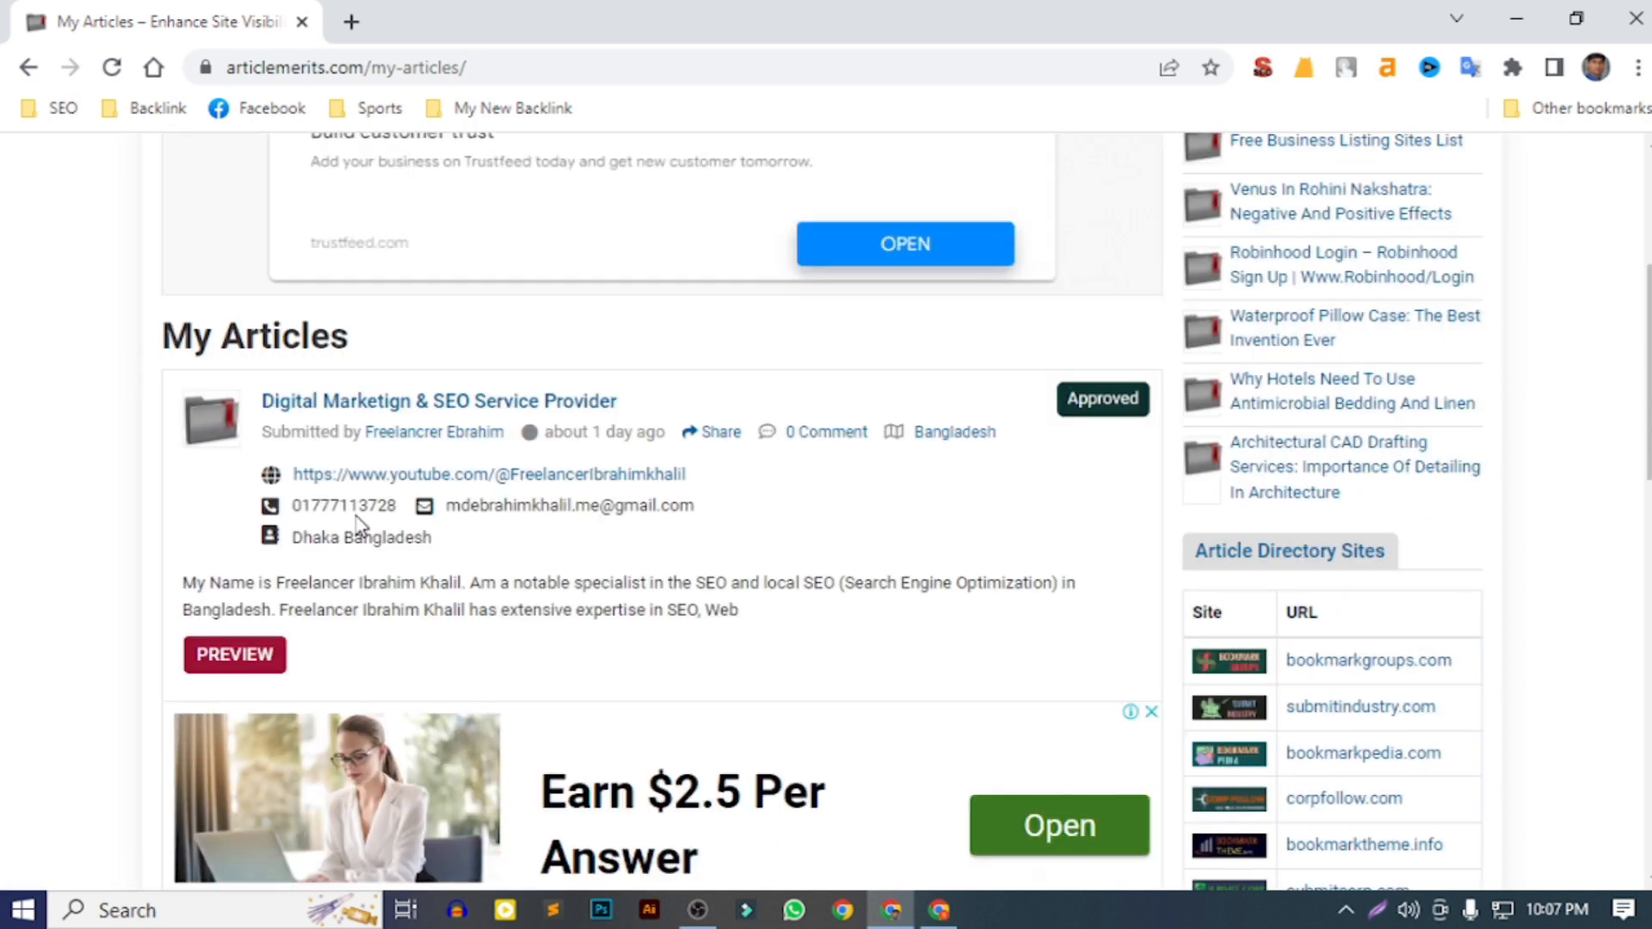
scroll(358, 535, down, 6)
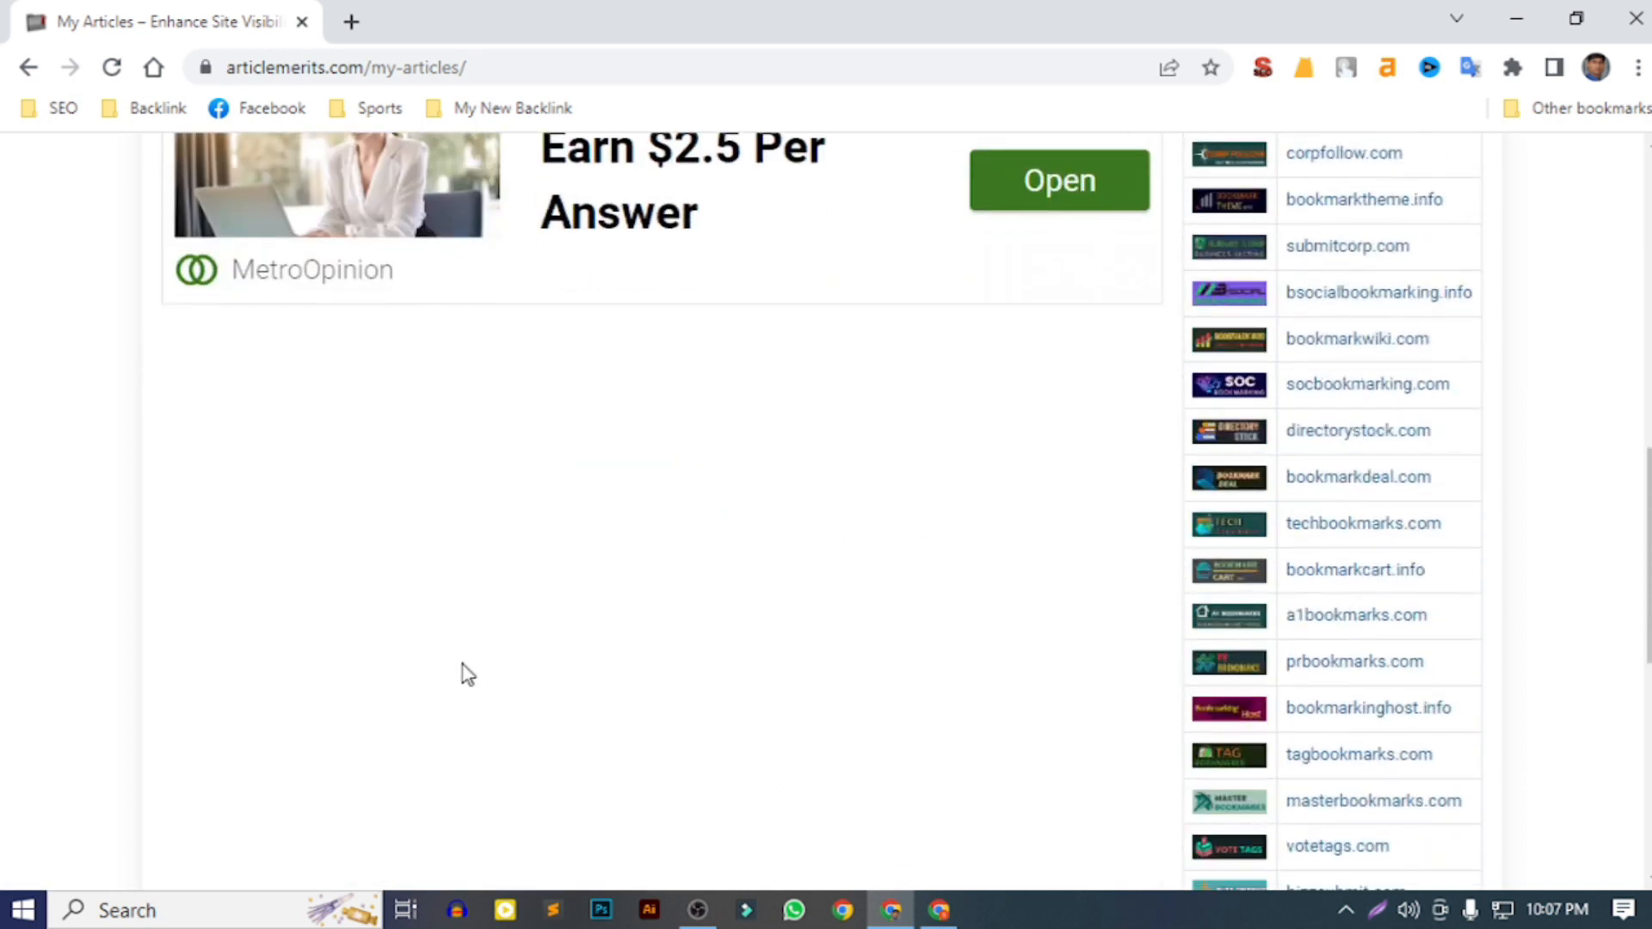